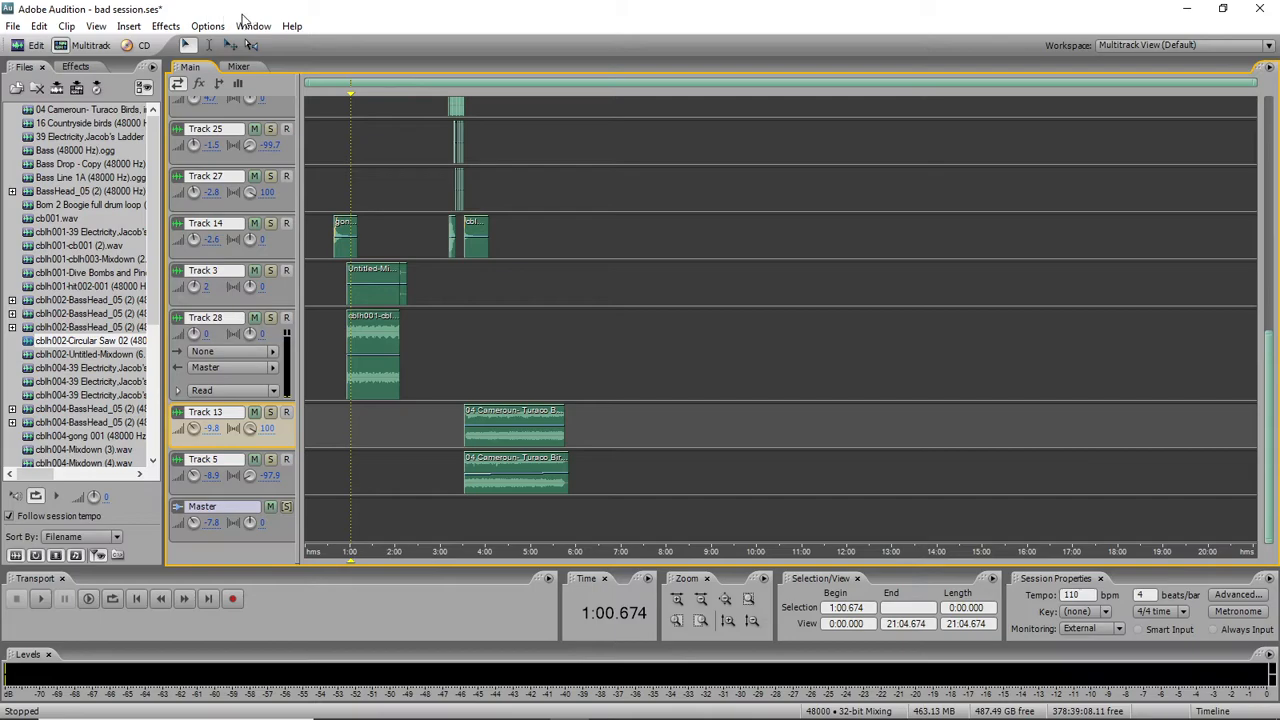
# - Move the playhead to the very start of the multitrack session at 0:00.000
pyautogui.moveTo(1270, 378); pyautogui.dragTo(1260, 72)
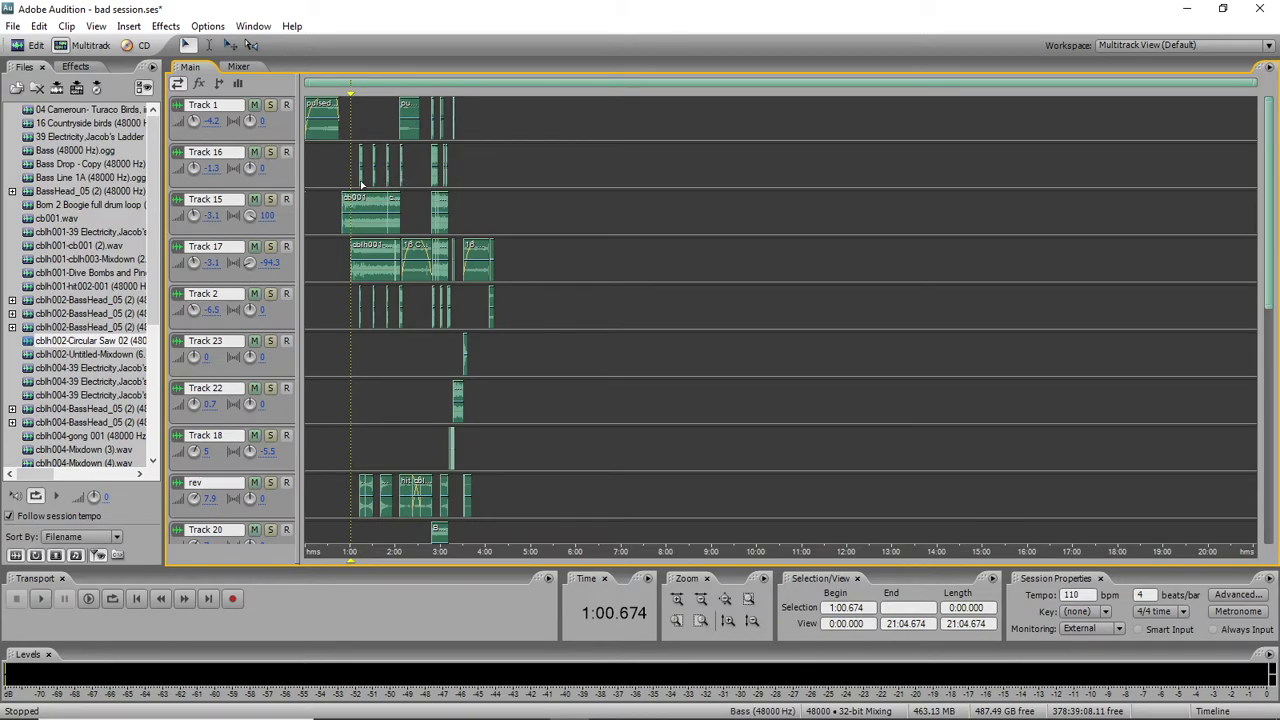
pyautogui.scroll(3, 363, 79)
pyautogui.moveTo(403, 82); pyautogui.dragTo(370, 150)
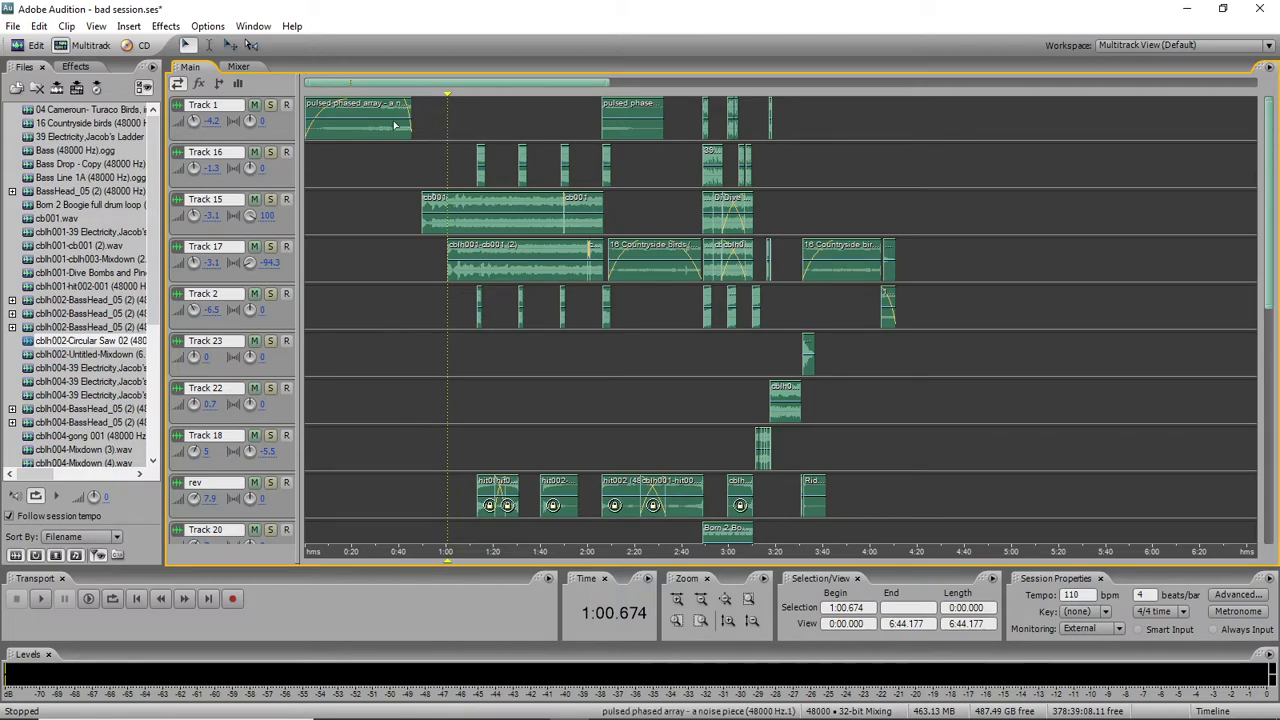
pyautogui.click(448, 100)
pyautogui.moveTo(448, 100); pyautogui.dragTo(292, 98)
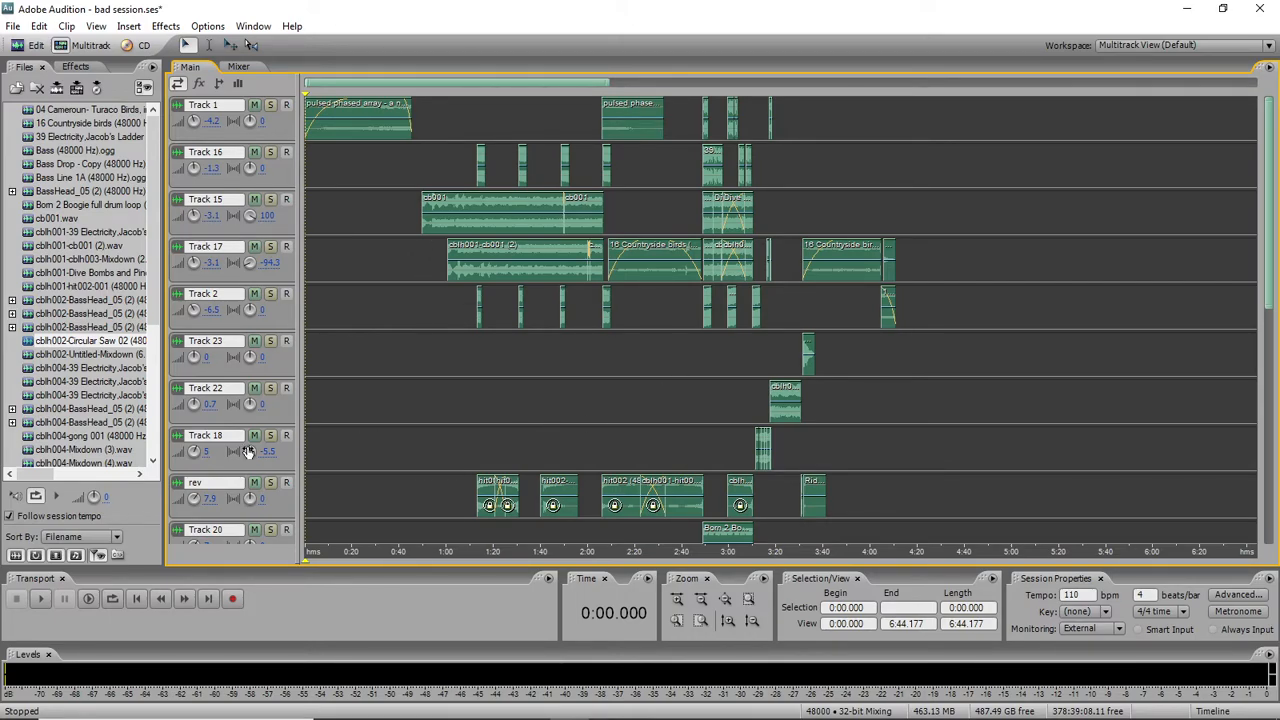
pyautogui.click(10, 599)
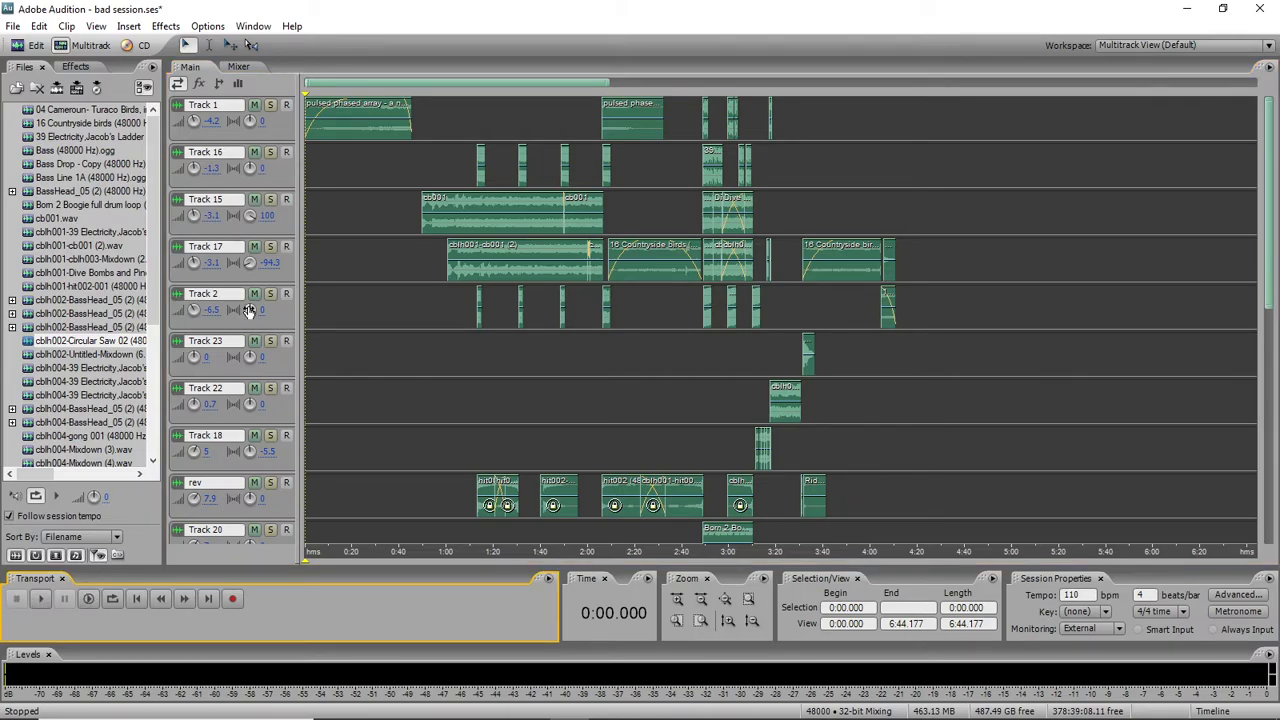
pyautogui.rightClick(341, 106)
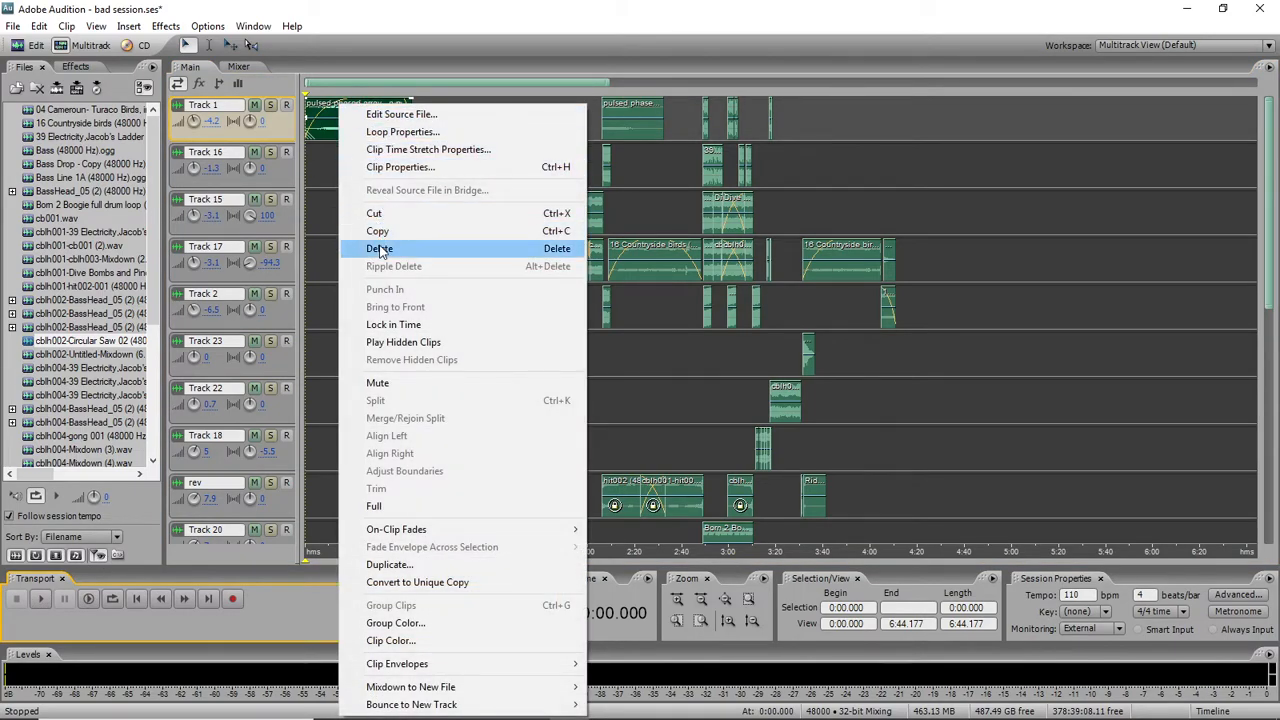
pyautogui.click(323, 210)
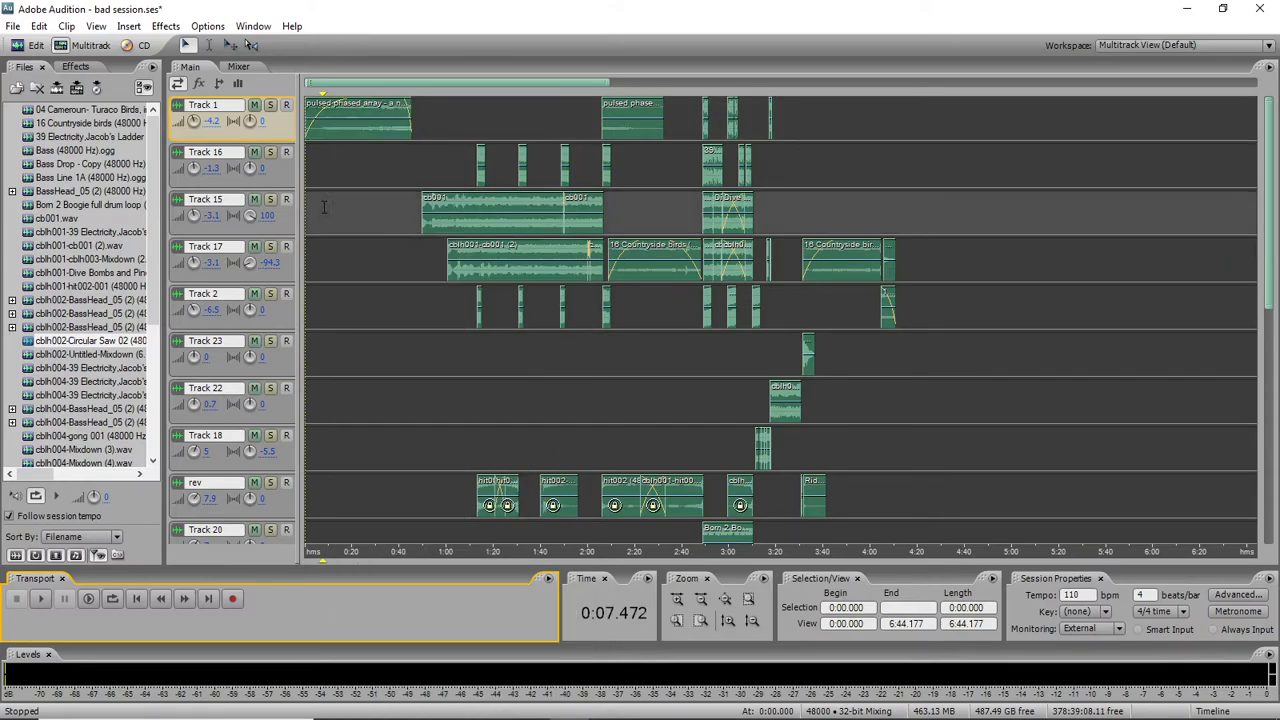
pyautogui.click(322, 212)
pyautogui.click(142, 597)
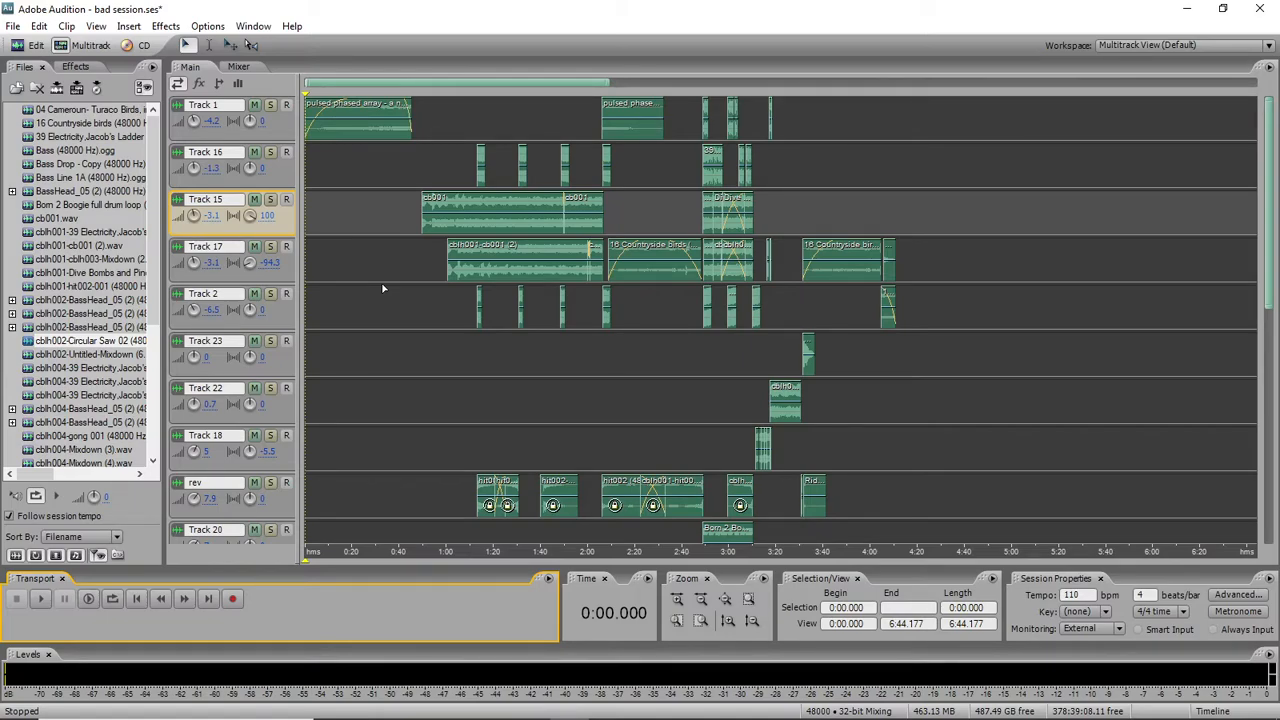
# - Open the first cb001 clip on Track 15 in the waveform editor, slightly lower the volume of its 0:49.879–1:50.254 range, and return to the multitrack session
pyautogui.doubleClick(440, 208)
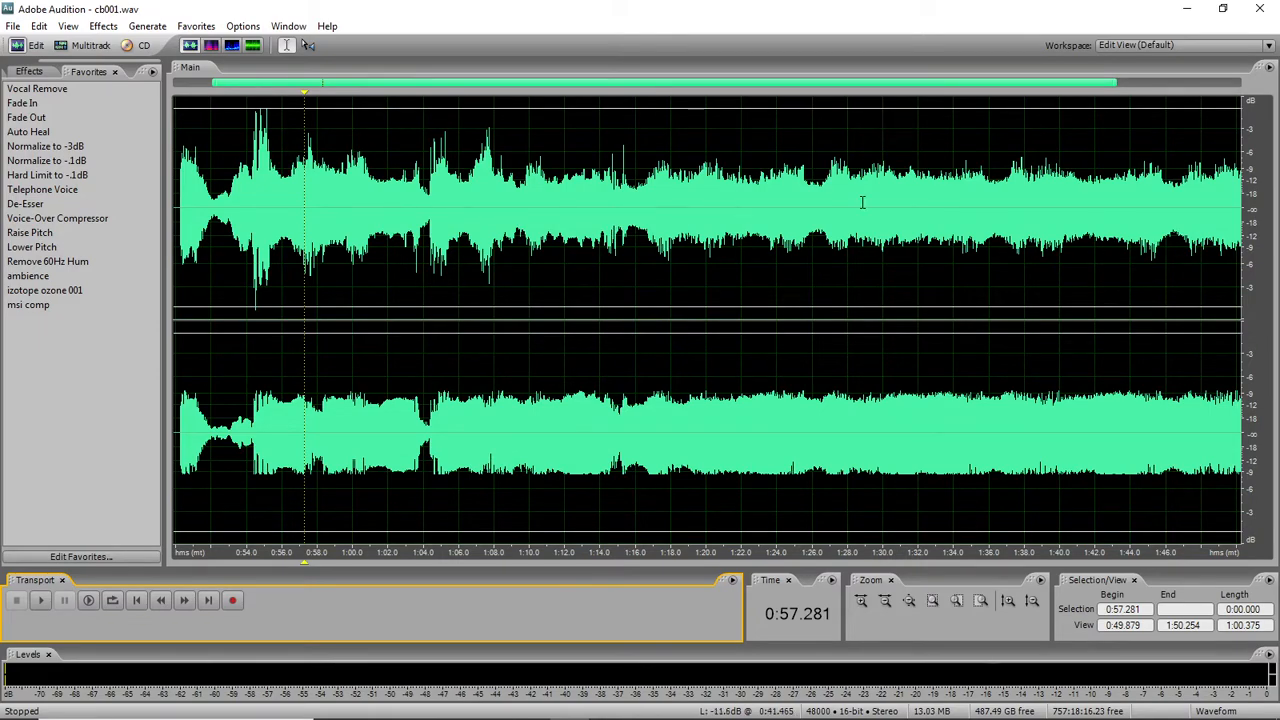
pyautogui.click(88, 45)
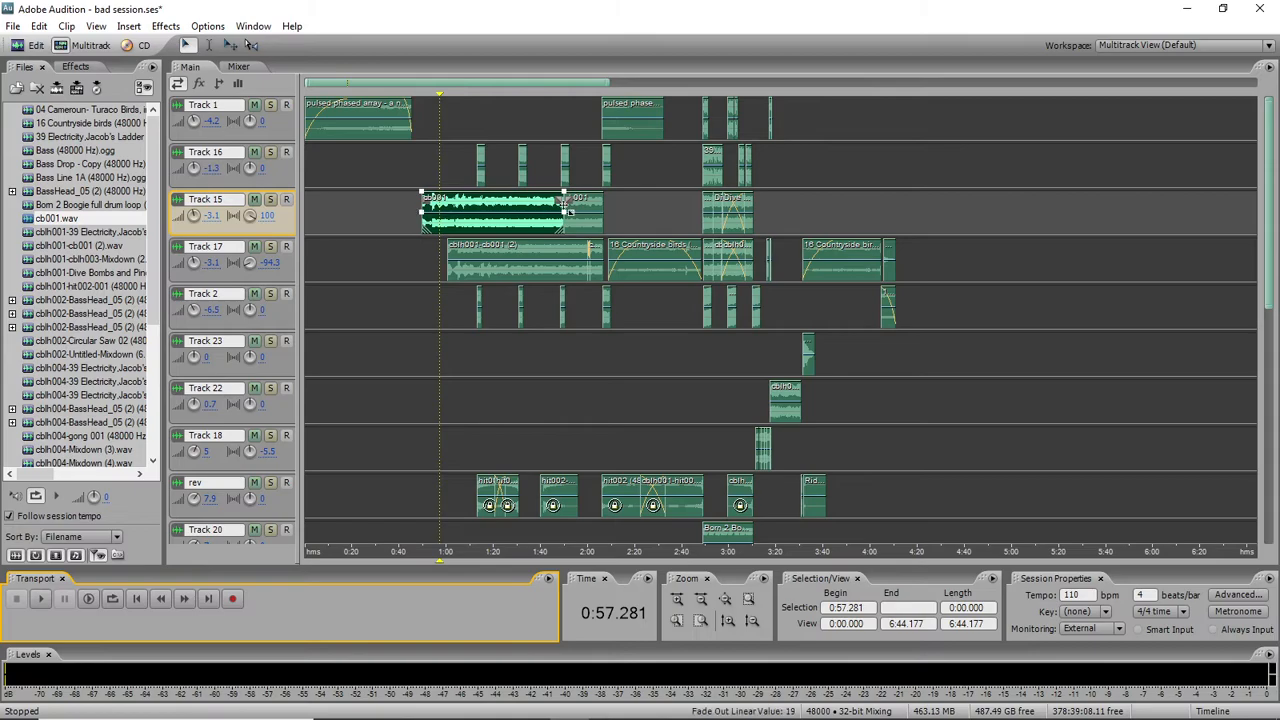
pyautogui.doubleClick(490, 216)
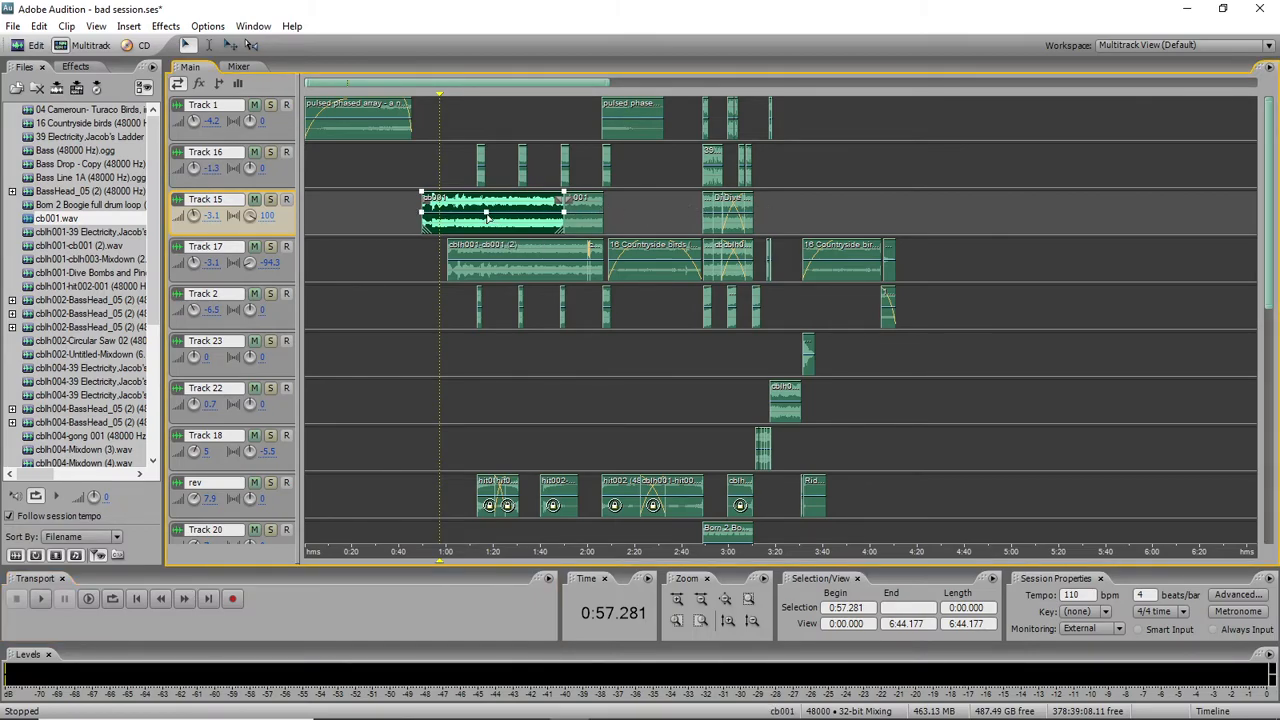
pyautogui.doubleClick(489, 216)
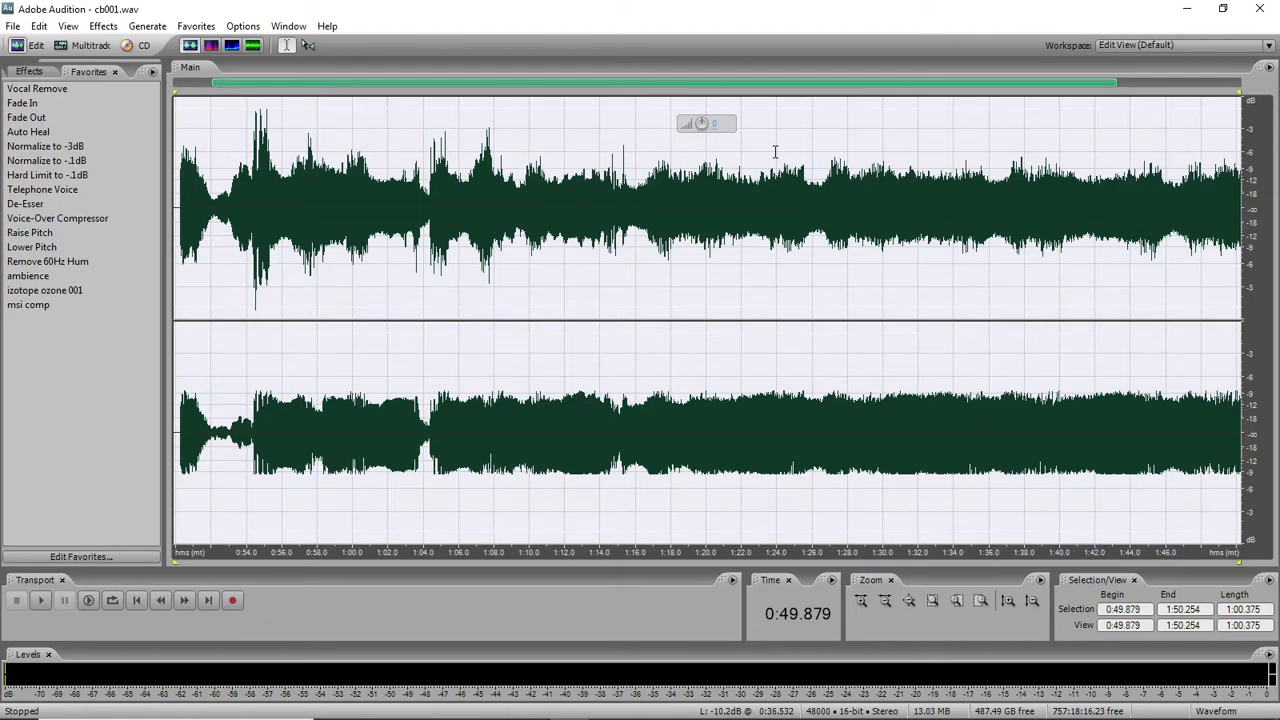
pyautogui.moveTo(692, 128); pyautogui.dragTo(677, 131)
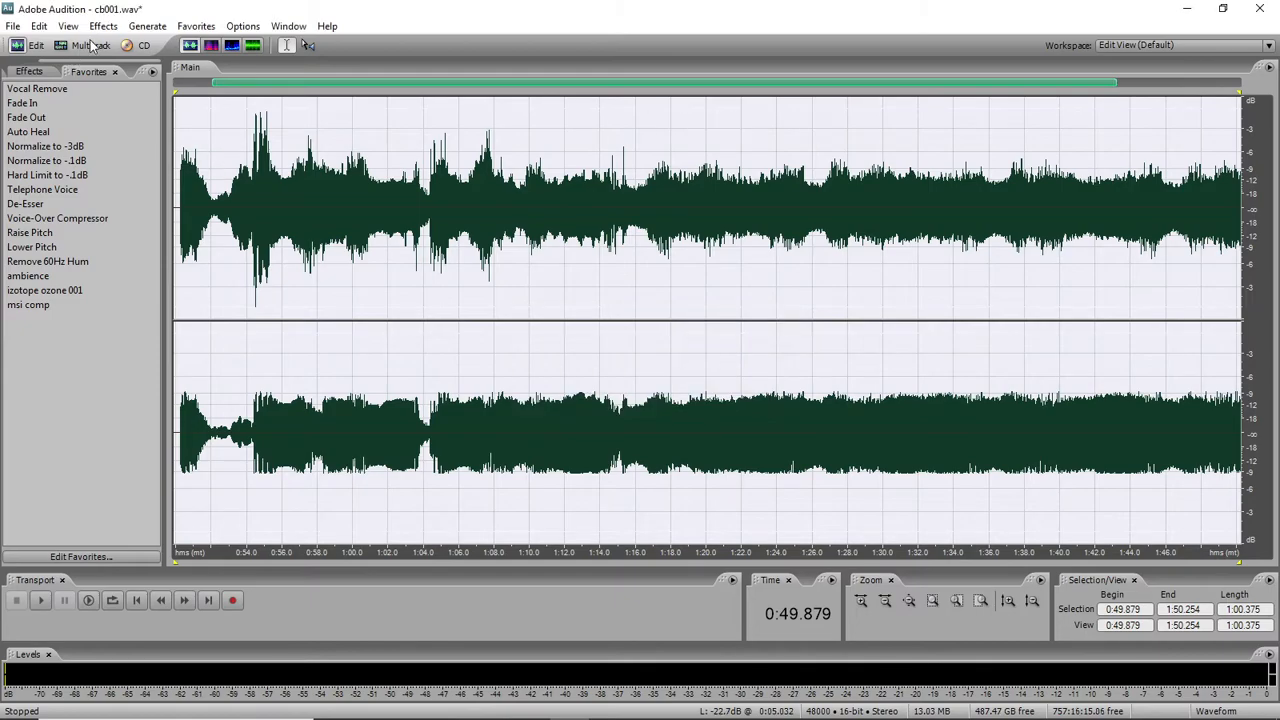
pyautogui.click(91, 45)
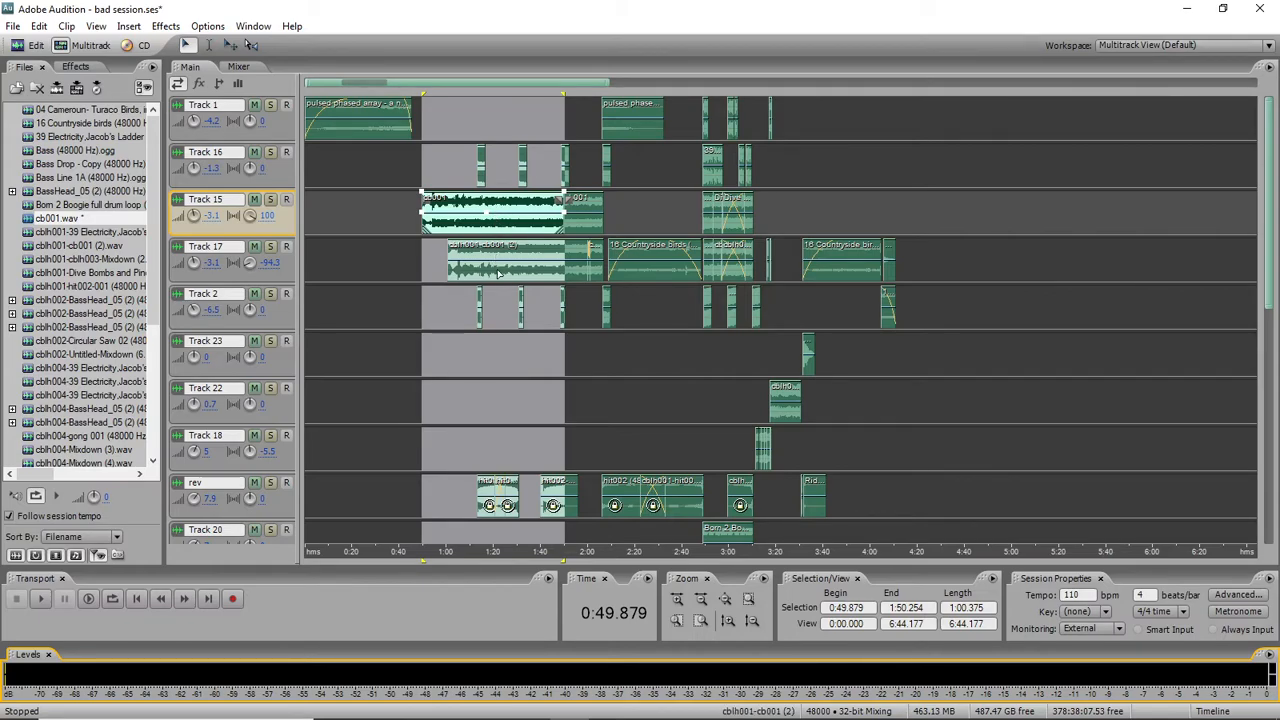
# - Pan Track 17 to -99.7 and switch to the mixer view
pyautogui.click(399, 248)
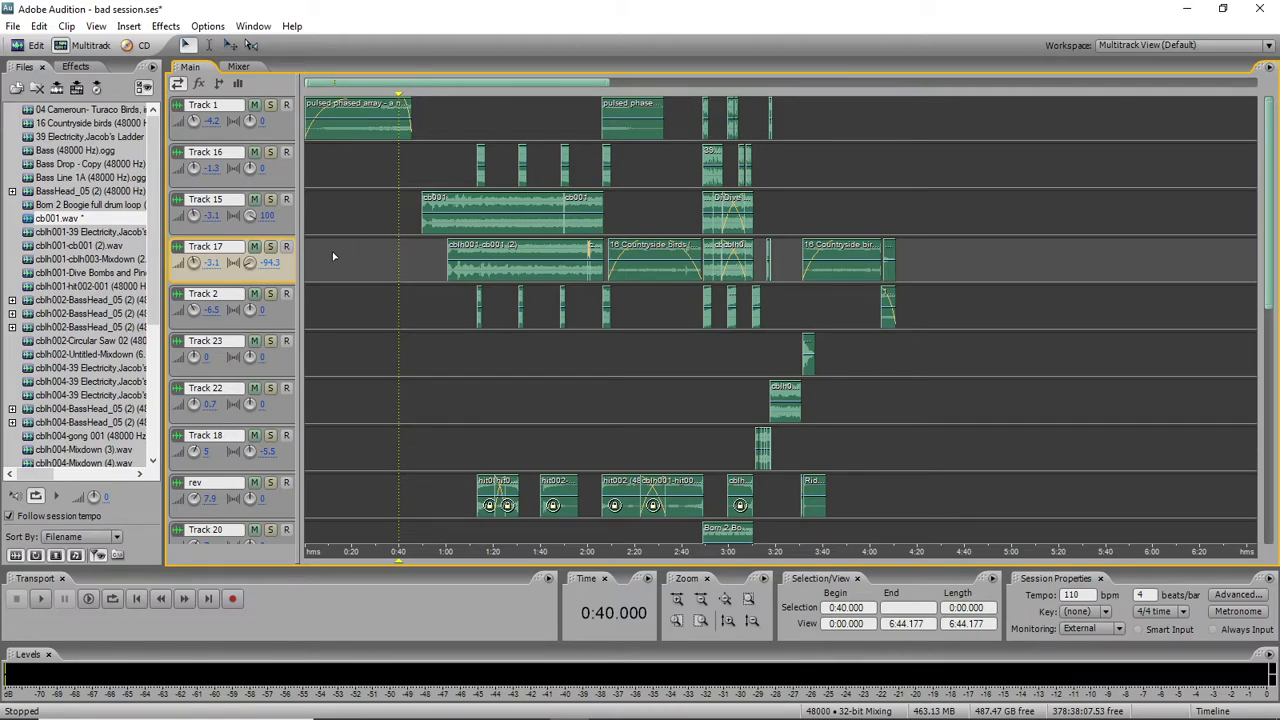
pyautogui.moveTo(249, 262); pyautogui.dragTo(248, 272)
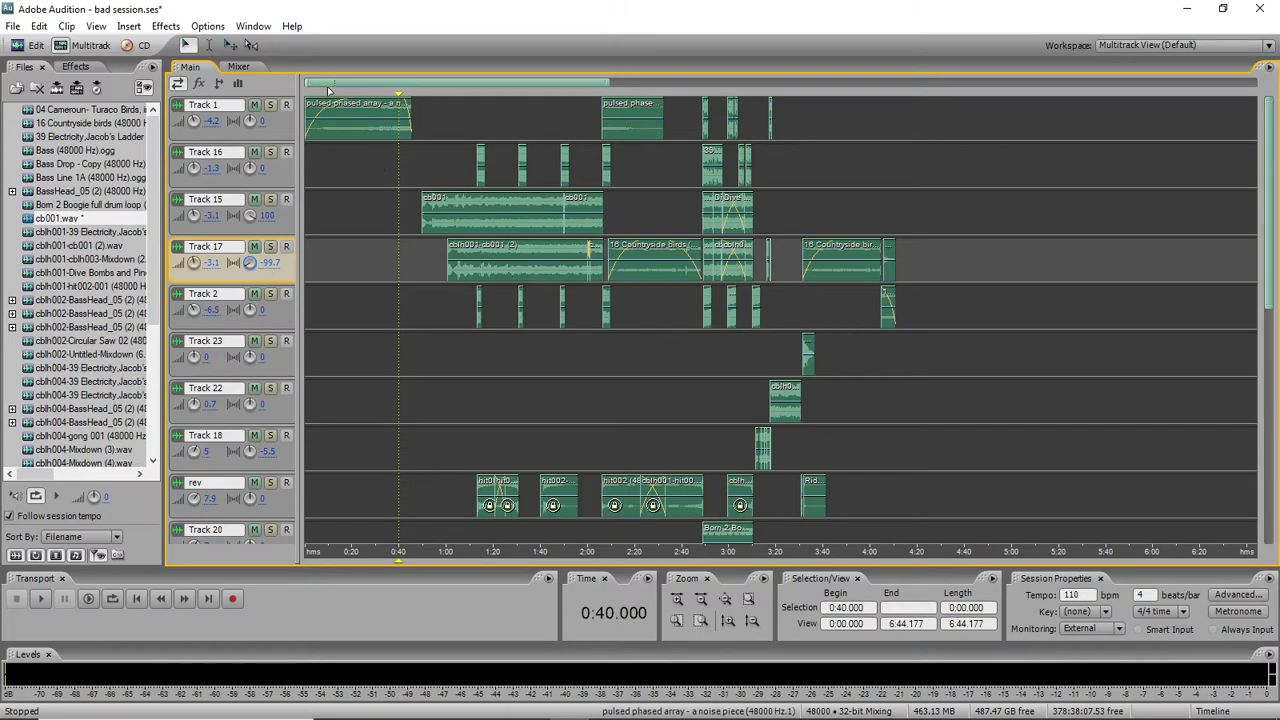
pyautogui.click(250, 68)
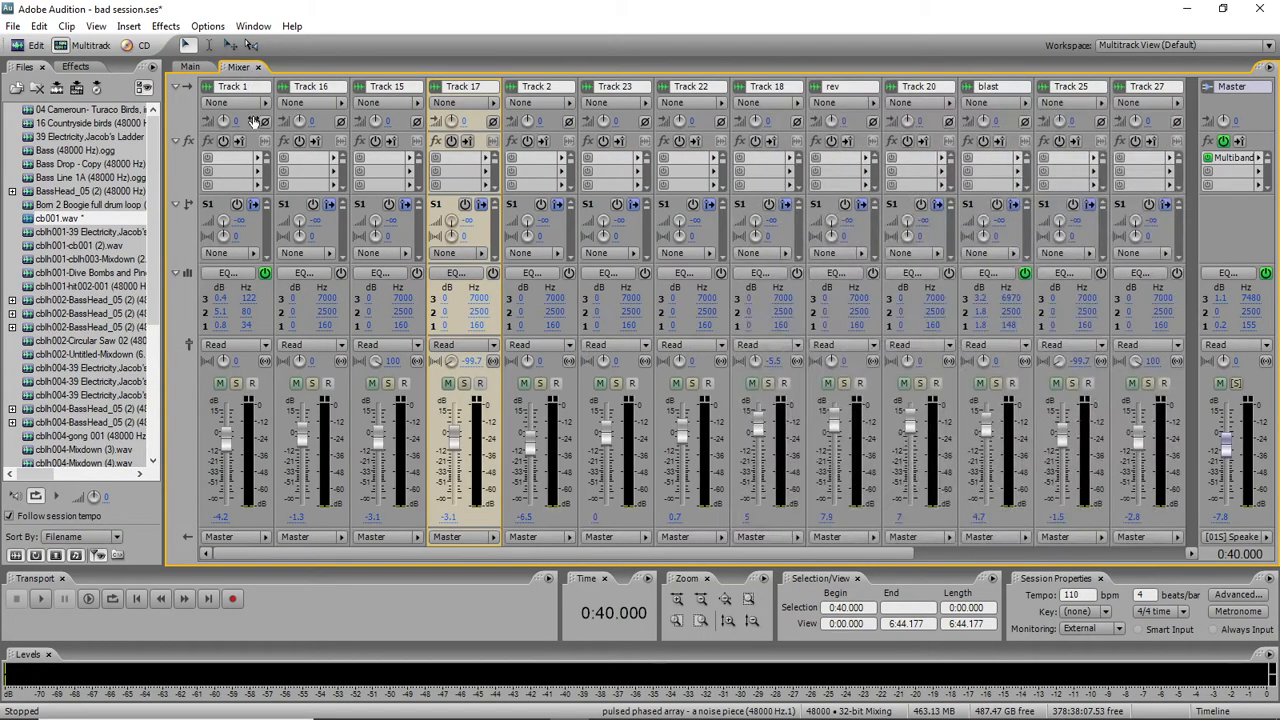
# - Try the Drums EQ preset on Track 1 with band 1 at 4.5 dB and band 2 at -3.6 dB, and reapply the Bass preset
pyautogui.click(240, 273)
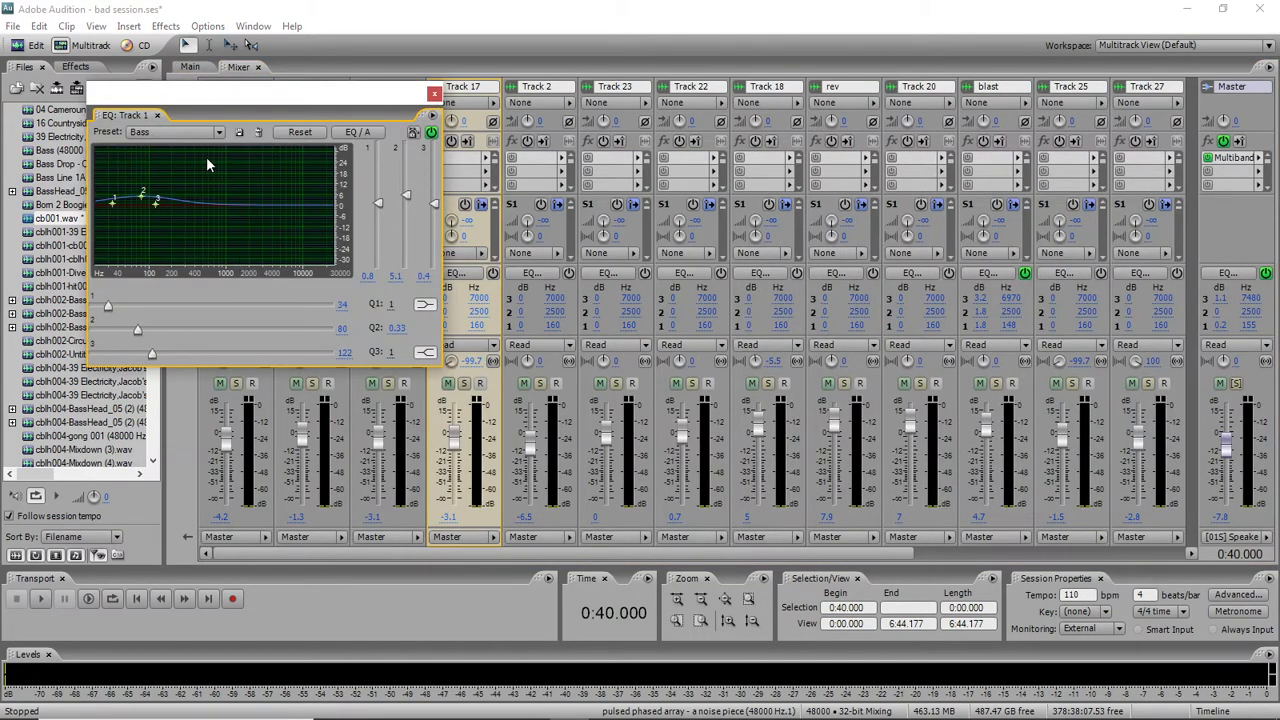
pyautogui.click(216, 132)
pyautogui.click(180, 154)
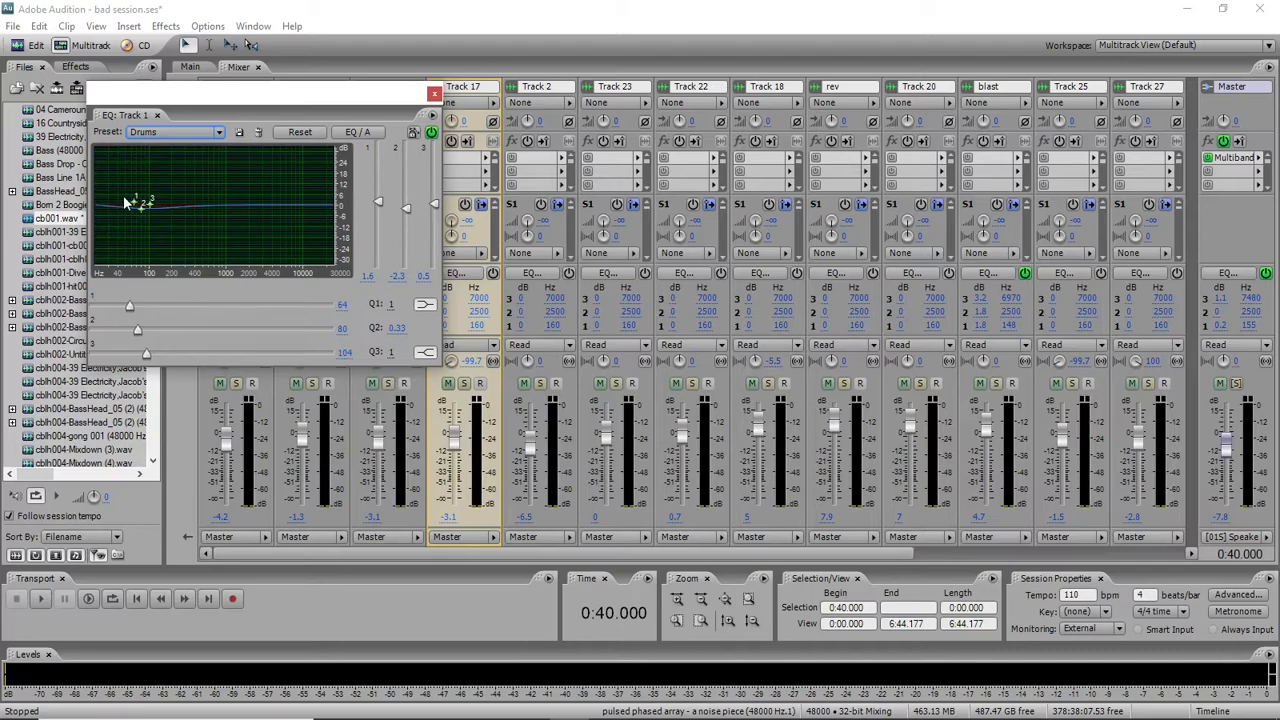
pyautogui.moveTo(137, 204); pyautogui.dragTo(142, 222)
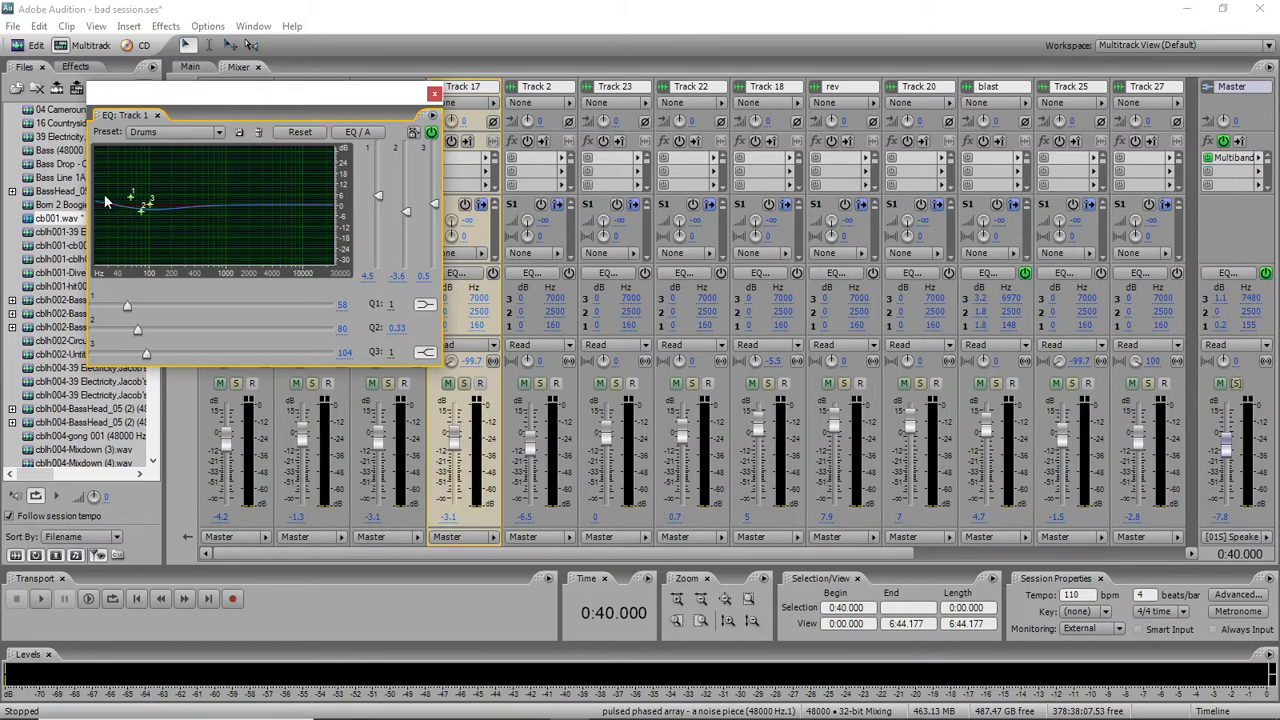
pyautogui.click(220, 133)
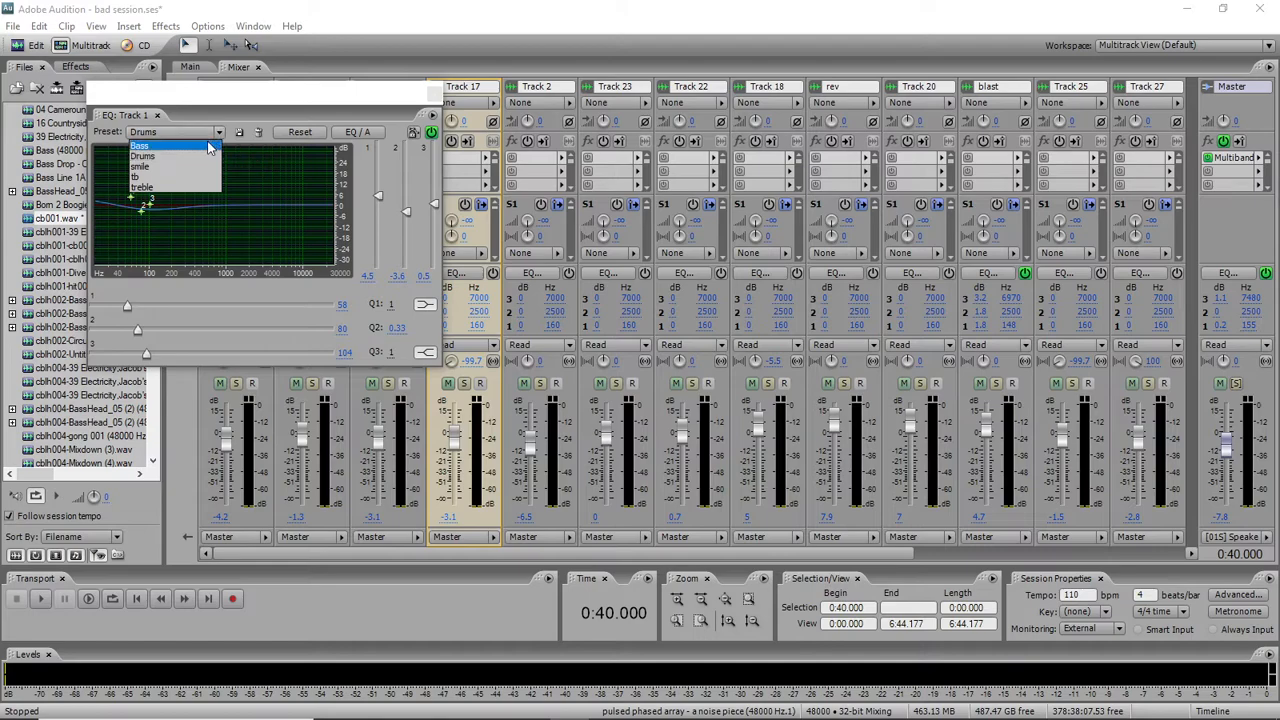
pyautogui.click(209, 148)
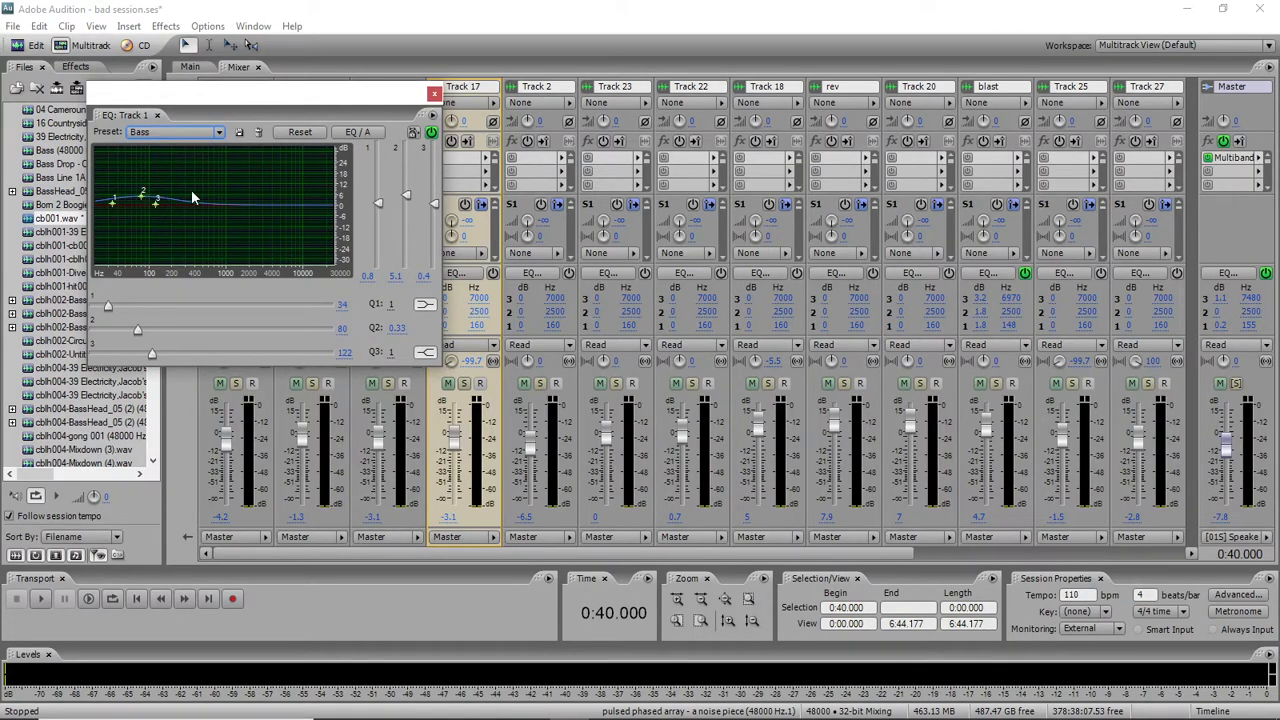
pyautogui.click(434, 94)
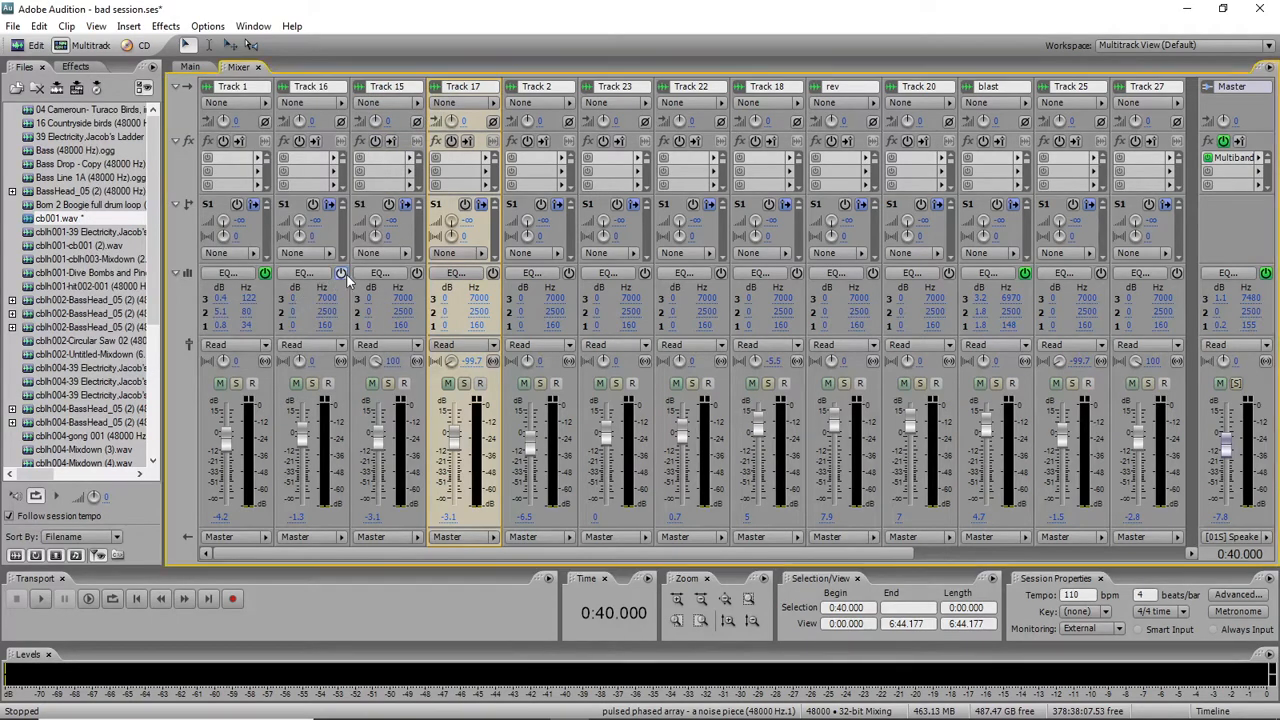
# - Apply the Bass preset to Track 16's equalizer and close its EQ window
pyautogui.click(310, 273)
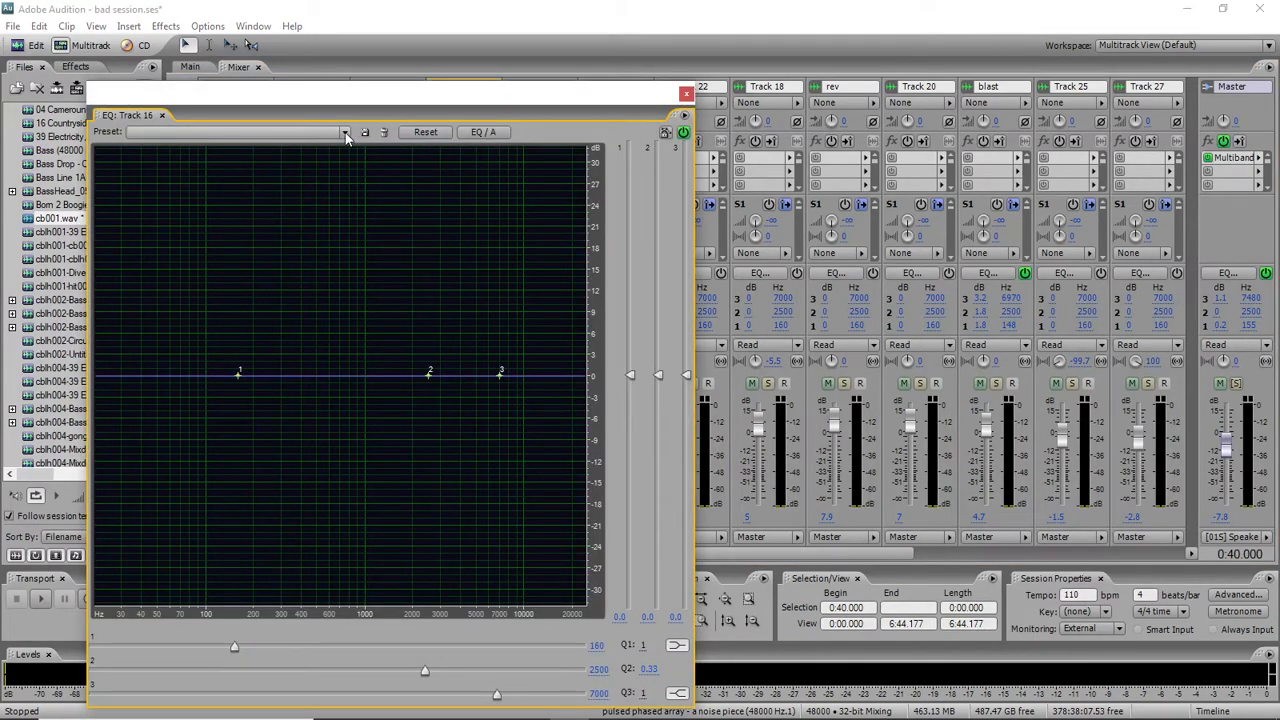
pyautogui.click(300, 132)
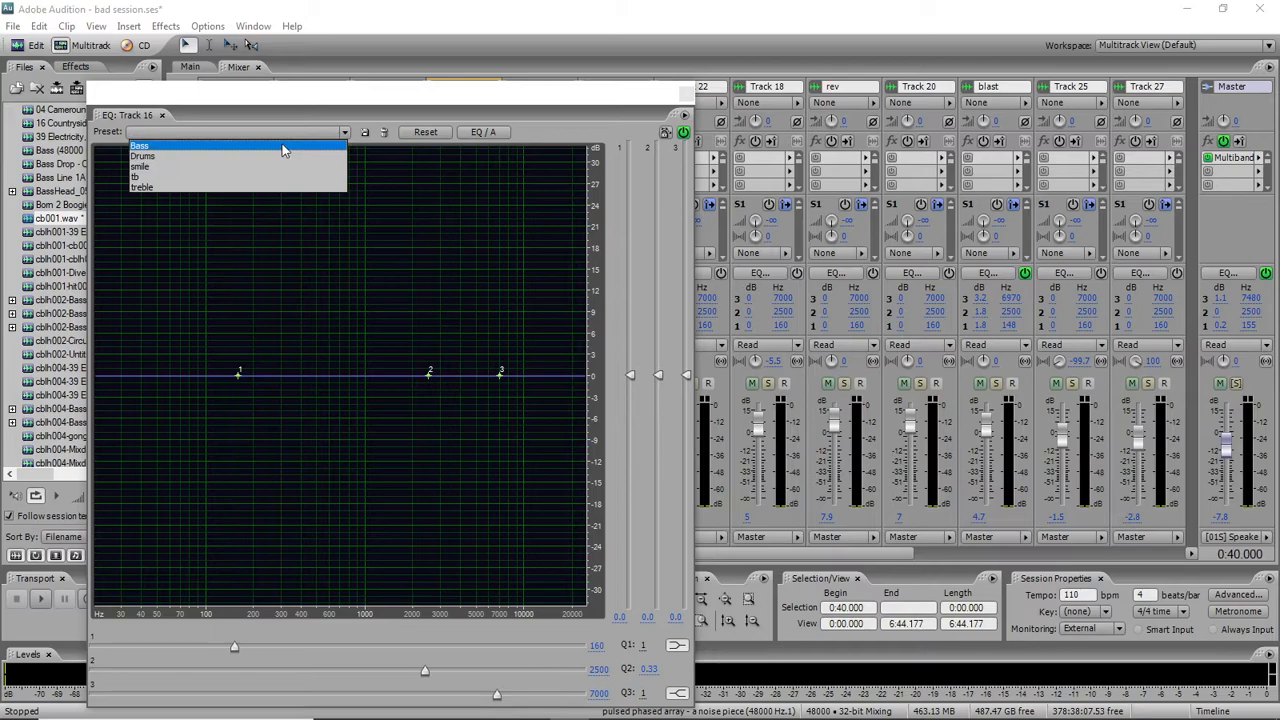
pyautogui.click(286, 147)
pyautogui.click(686, 94)
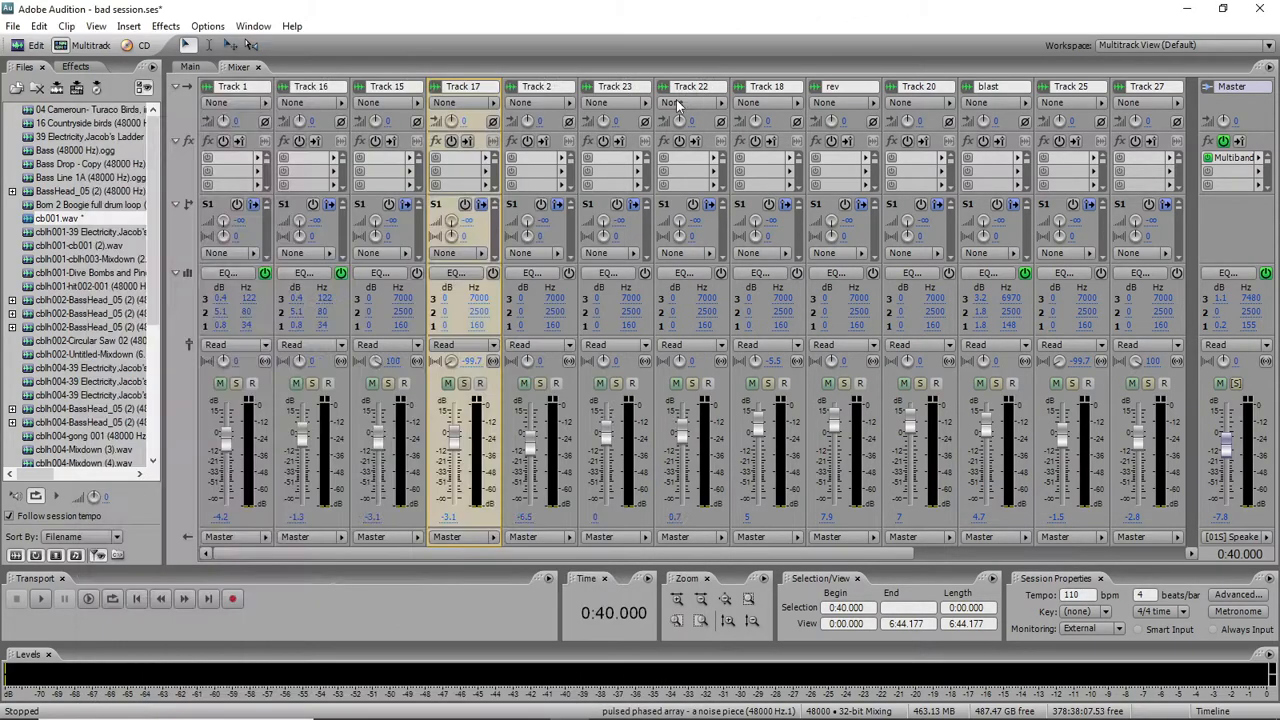
# - Change Track 1's equalizer to the Drums preset and close its EQ window
pyautogui.click(238, 273)
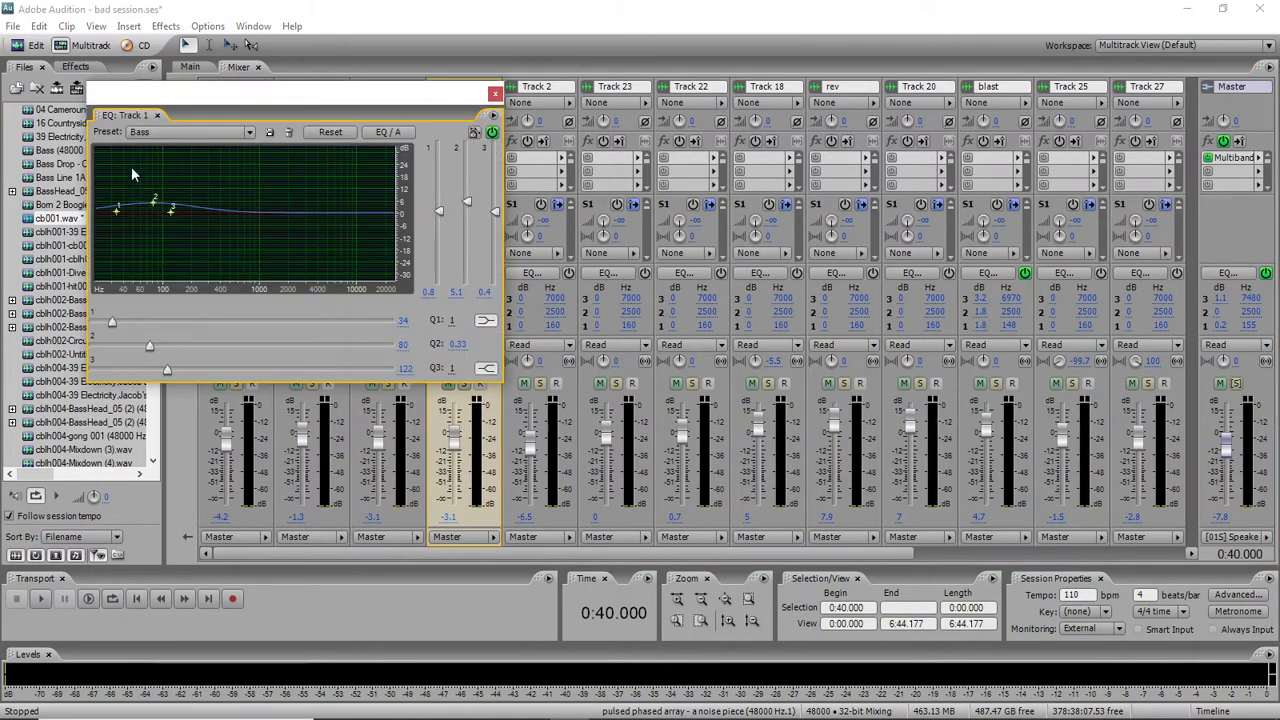
pyautogui.click(224, 131)
pyautogui.click(200, 156)
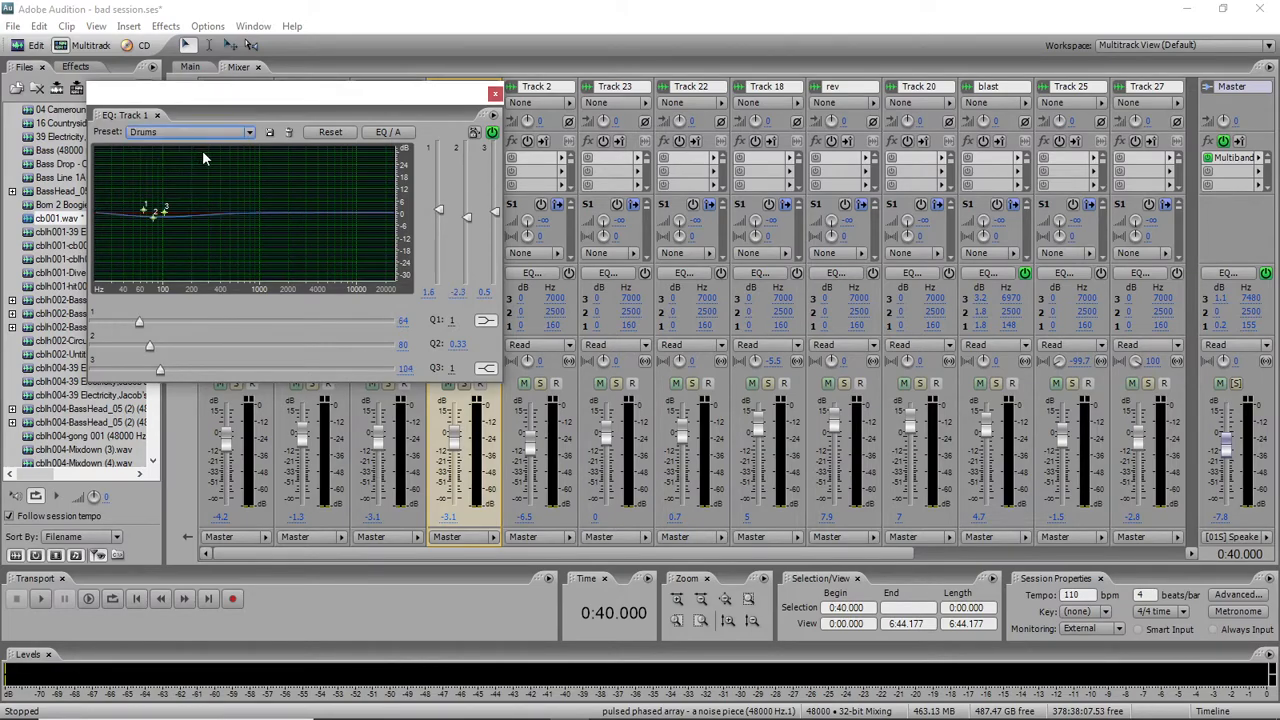
pyautogui.click(495, 93)
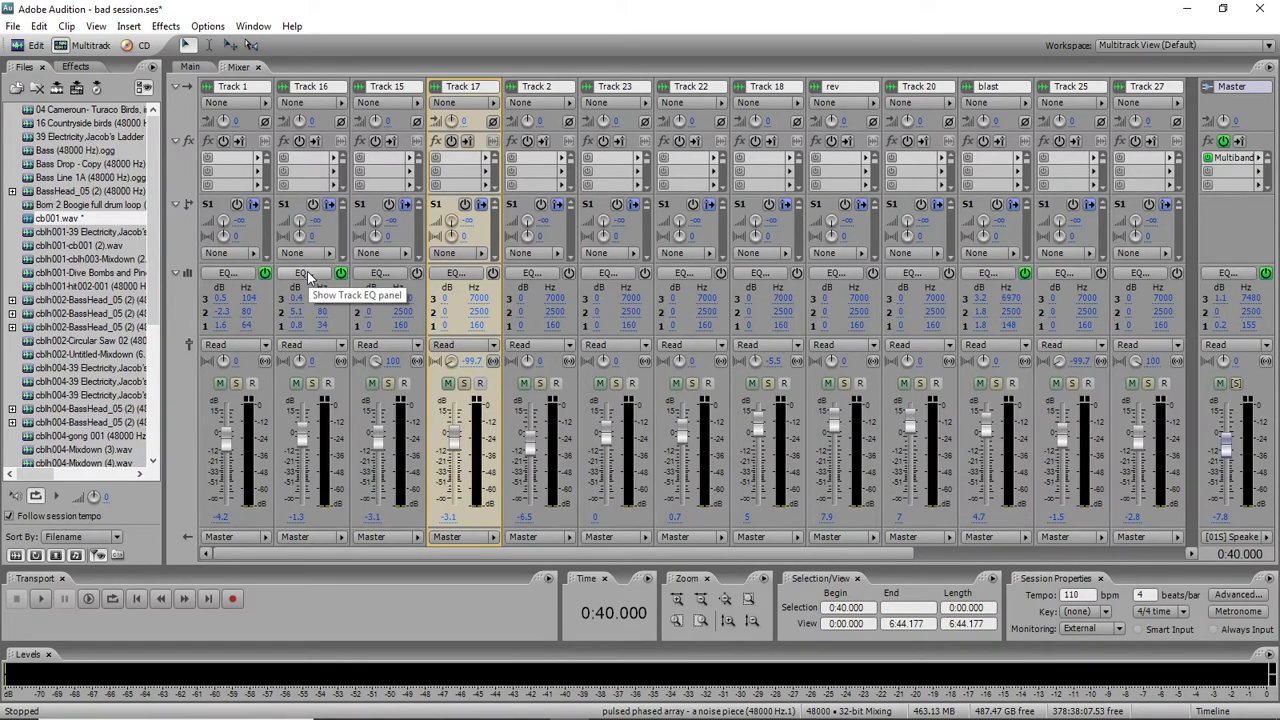
# - Open the equalizer of Track 15 and apply the treble preset
pyautogui.click(397, 279)
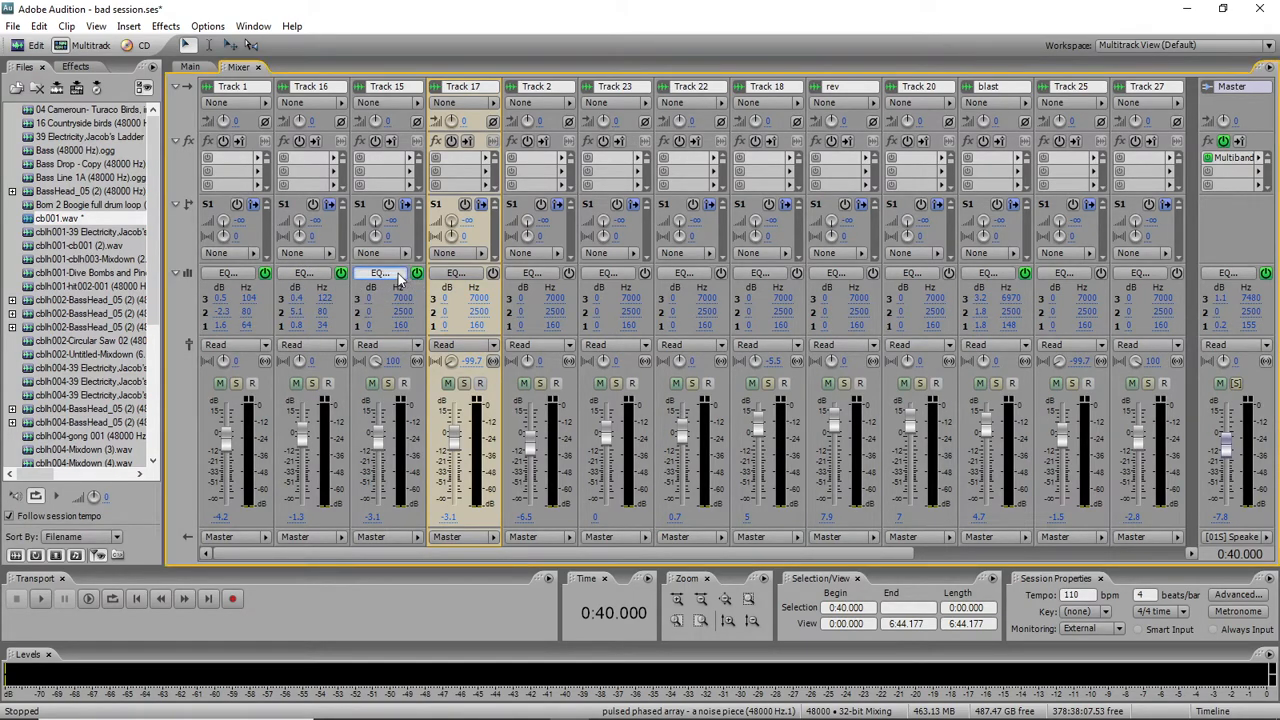
pyautogui.click(220, 132)
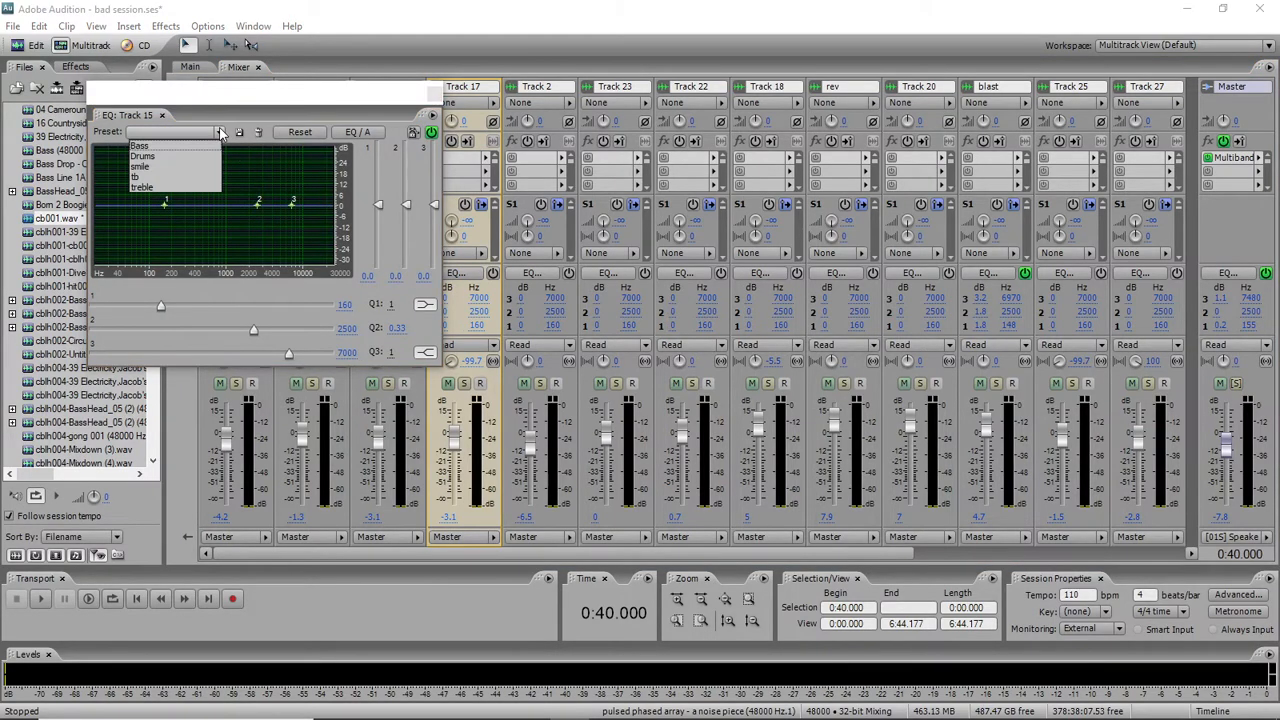
pyautogui.click(150, 187)
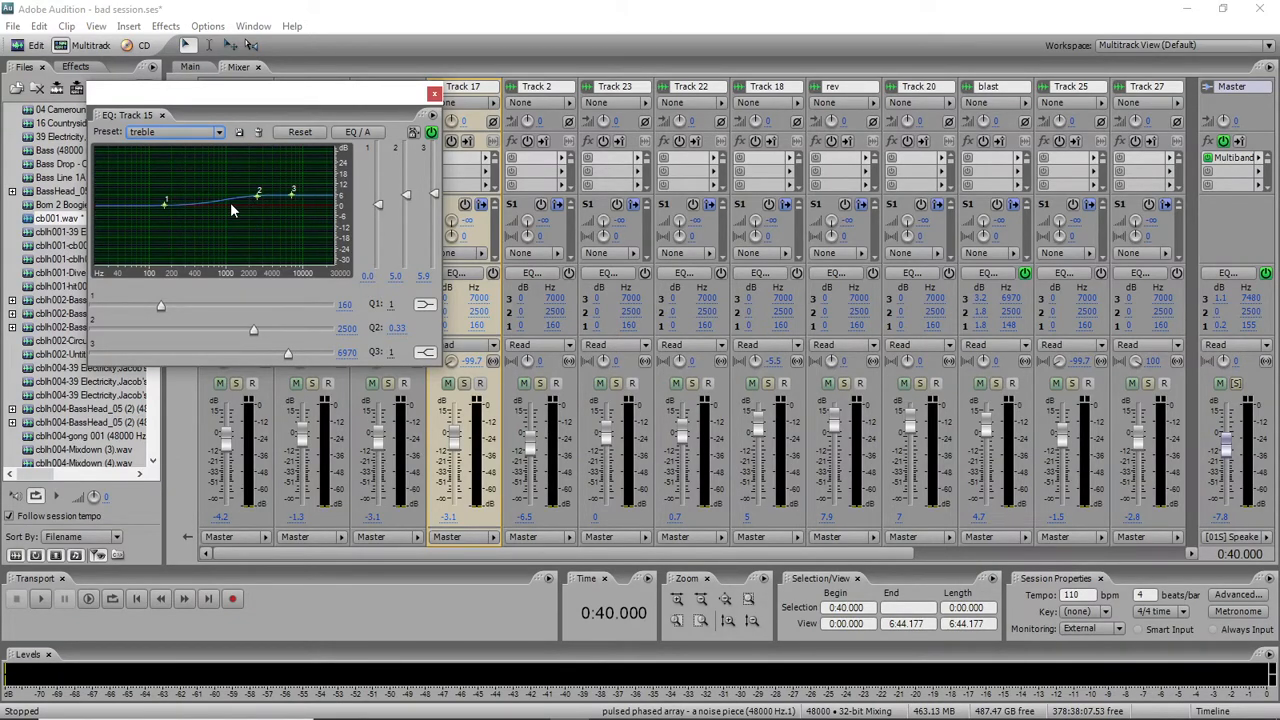
# - Apply the smile preset to Track 15's EQ and boost its bands to 18.5, 12.2 and 13.5 dB
pyautogui.click(219, 133)
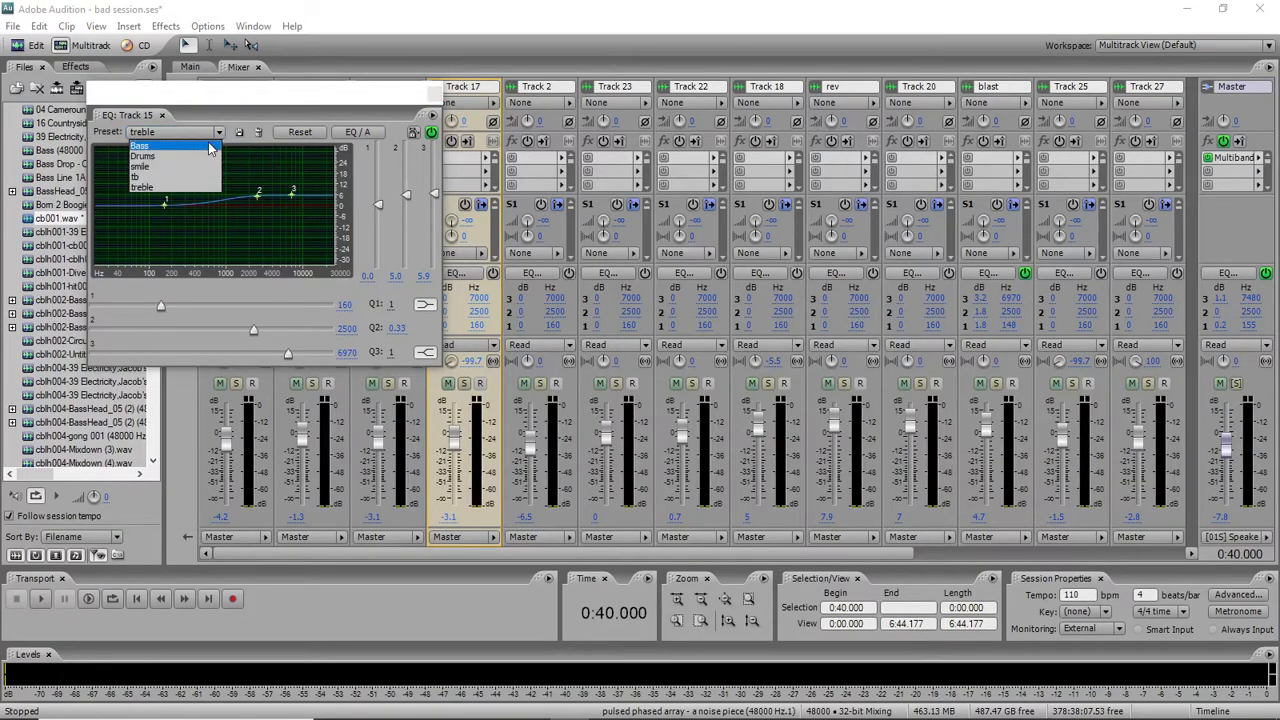
pyautogui.click(175, 166)
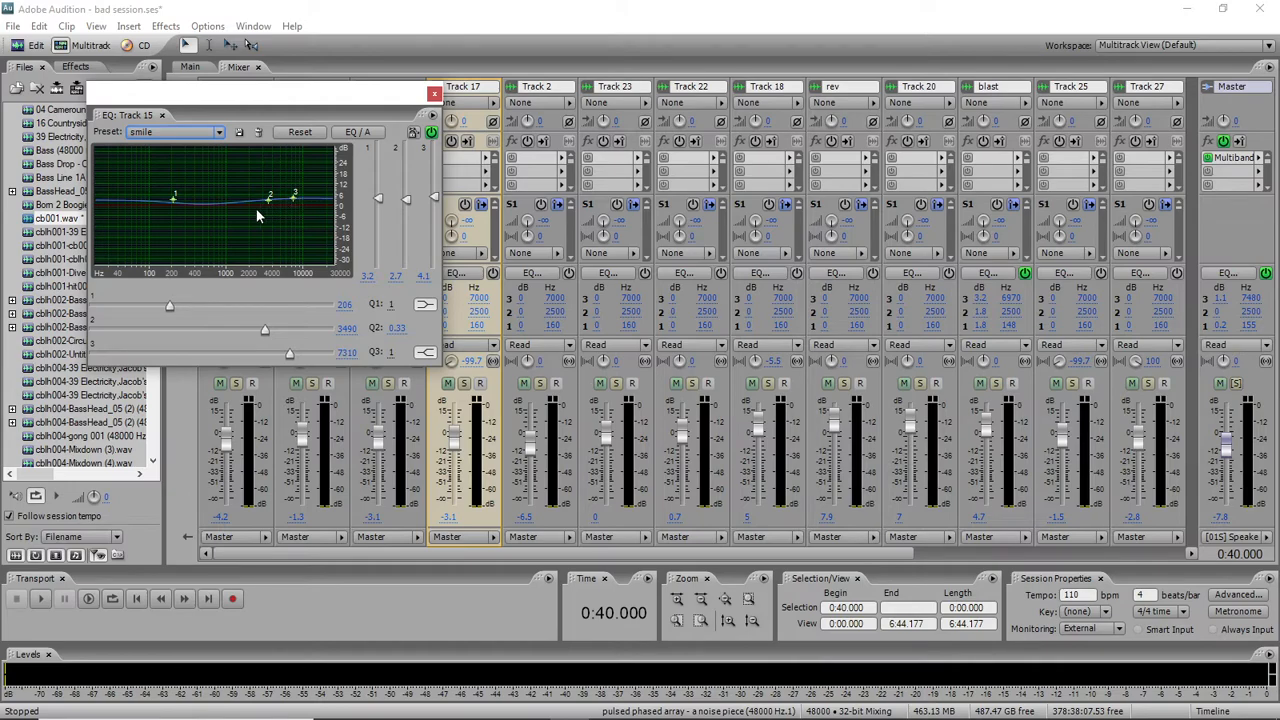
pyautogui.moveTo(174, 205); pyautogui.dragTo(174, 203)
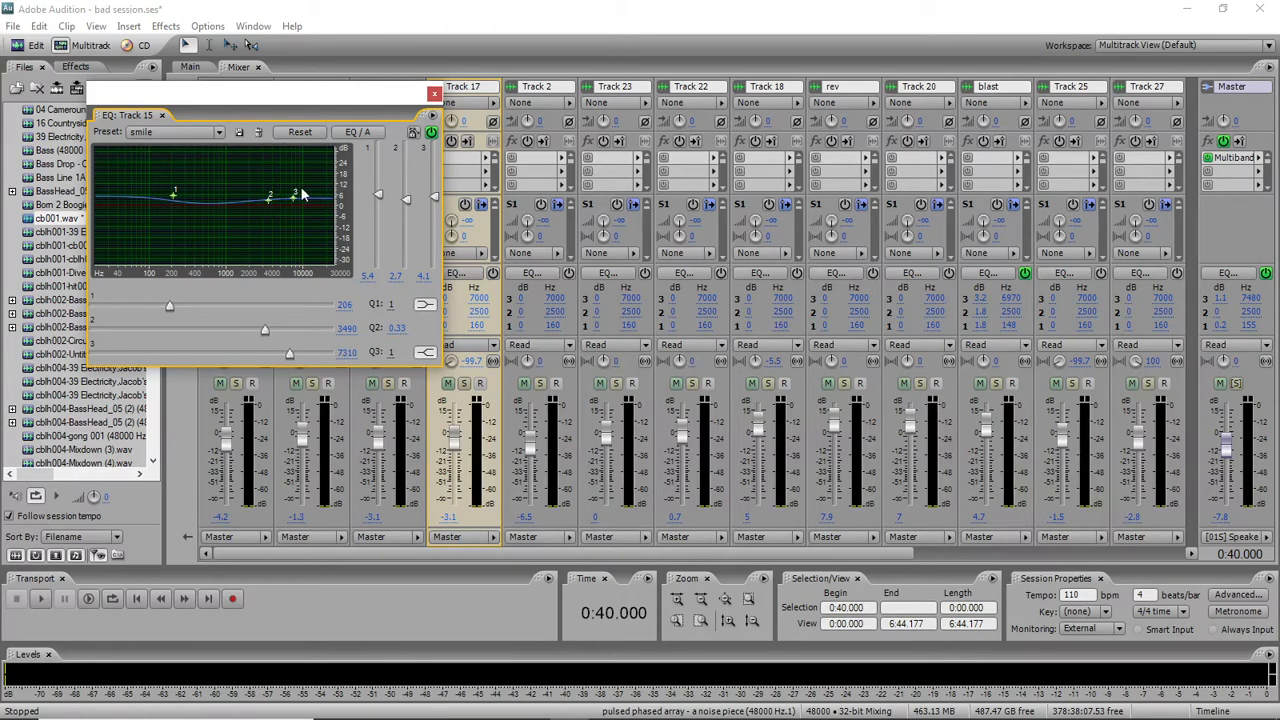
pyautogui.moveTo(174, 203); pyautogui.dragTo(175, 168)
pyautogui.moveTo(269, 200); pyautogui.dragTo(303, 185)
# - Apply the tb preset to Track 15's equalizer, delete that preset from the preset list and close the EQ window
pyautogui.click(218, 132)
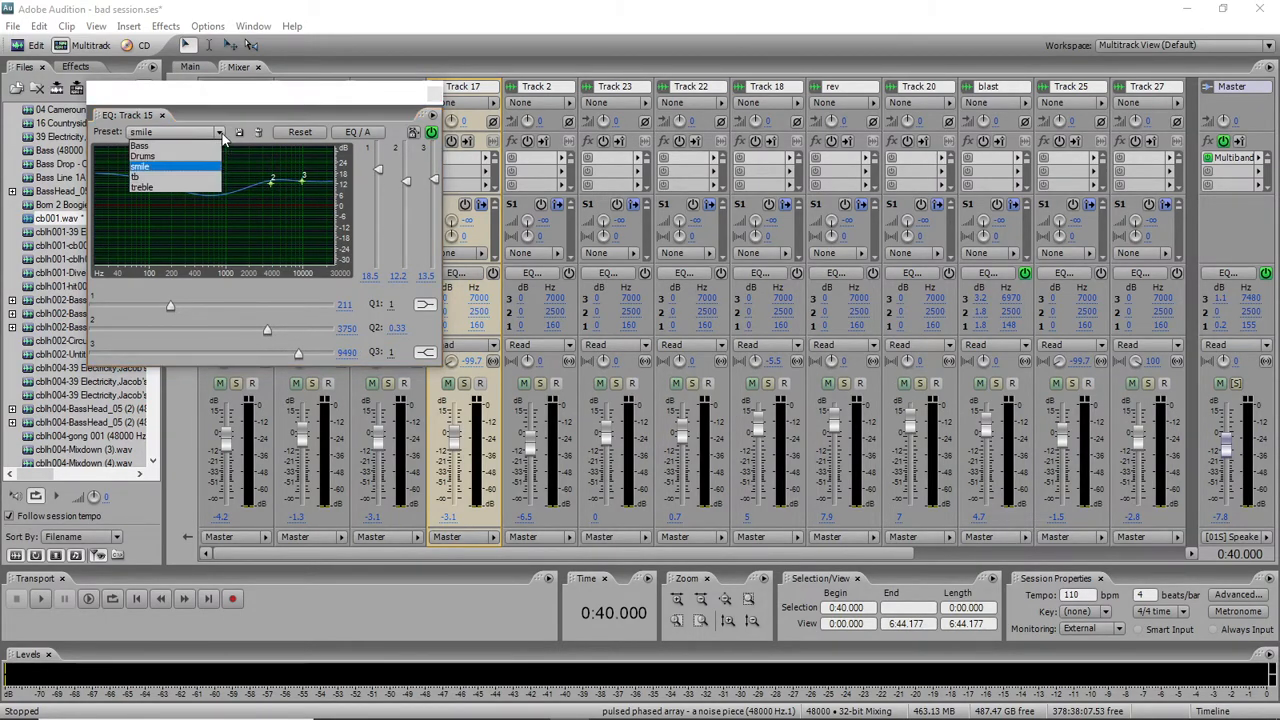
pyautogui.click(185, 177)
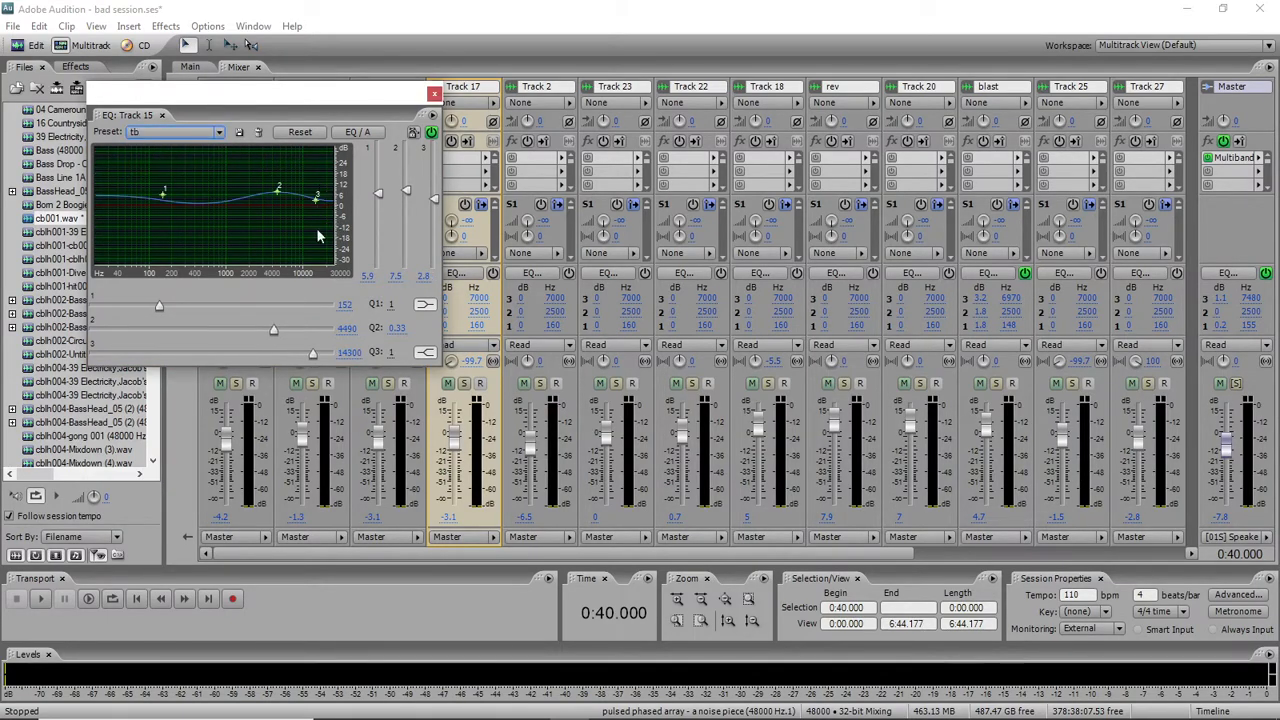
pyautogui.click(219, 133)
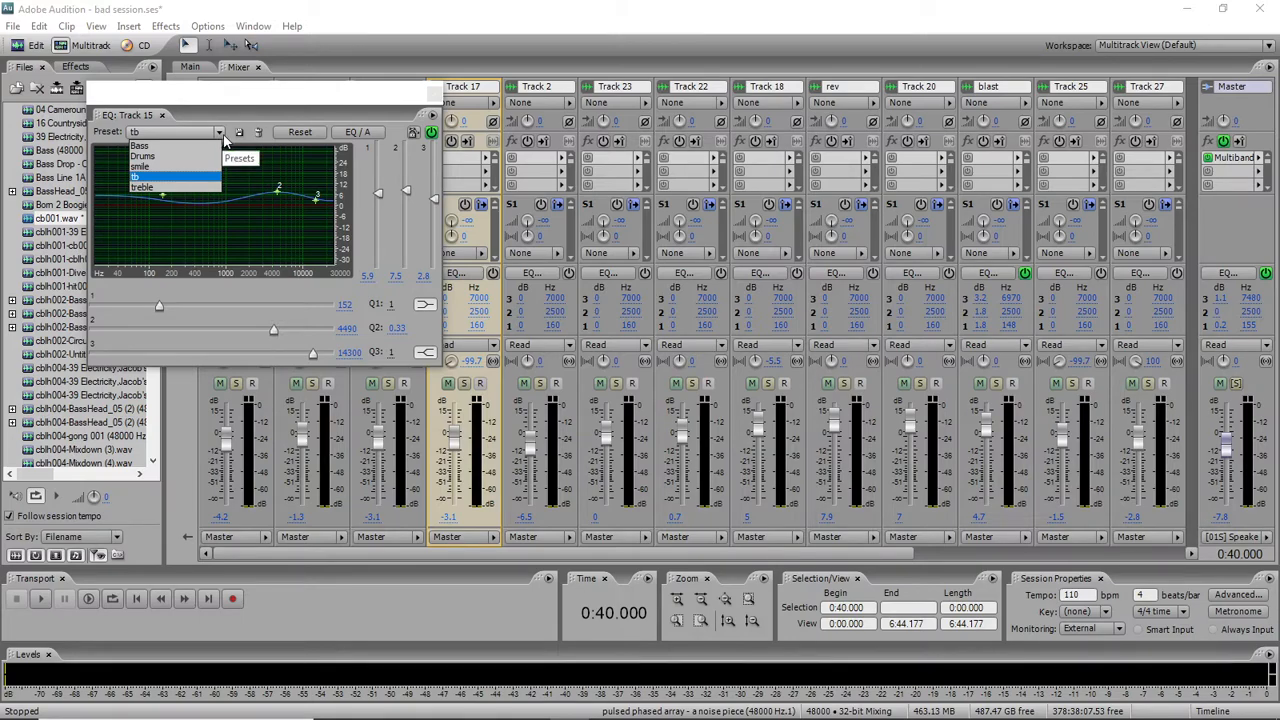
pyautogui.click(224, 140)
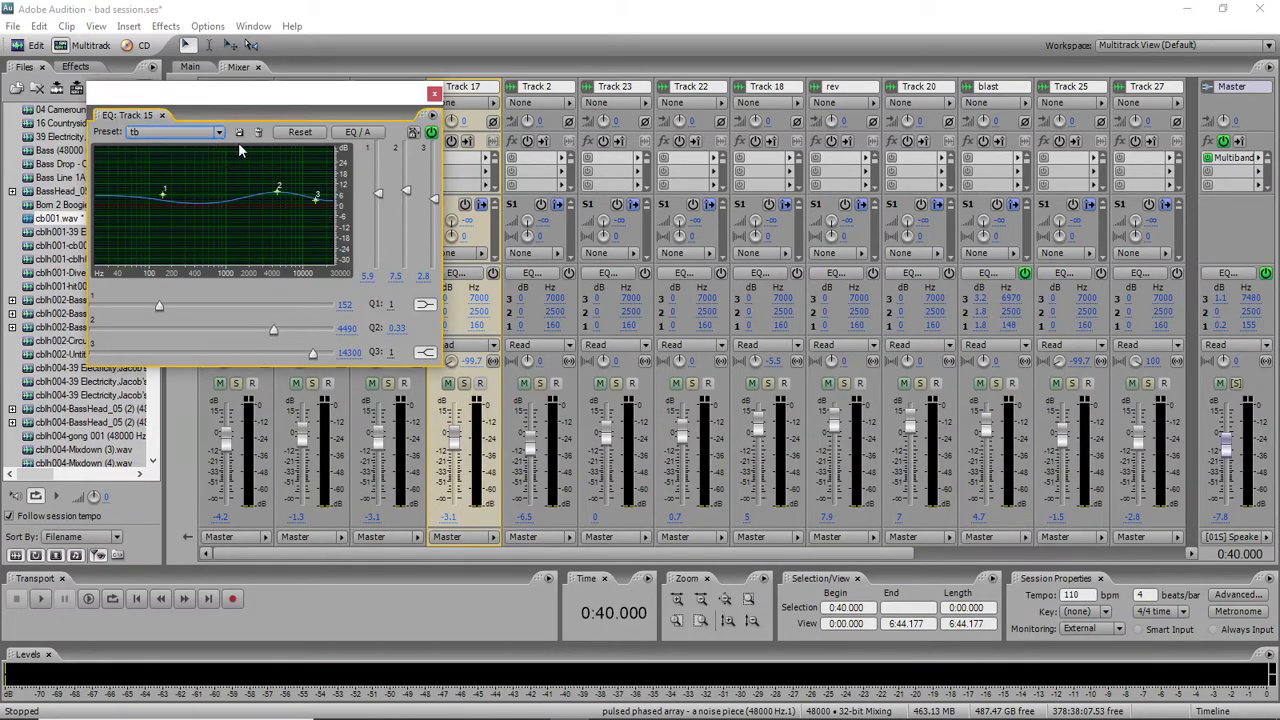
pyautogui.click(258, 132)
pyautogui.click(250, 252)
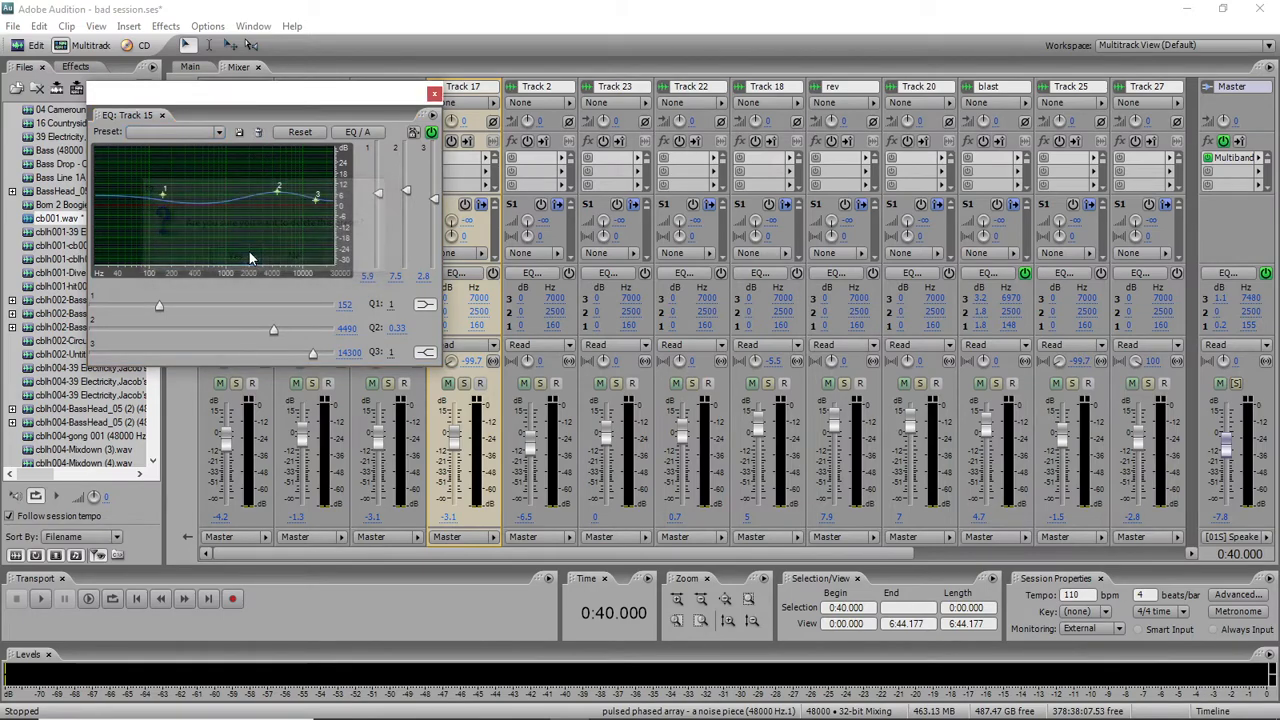
pyautogui.click(434, 94)
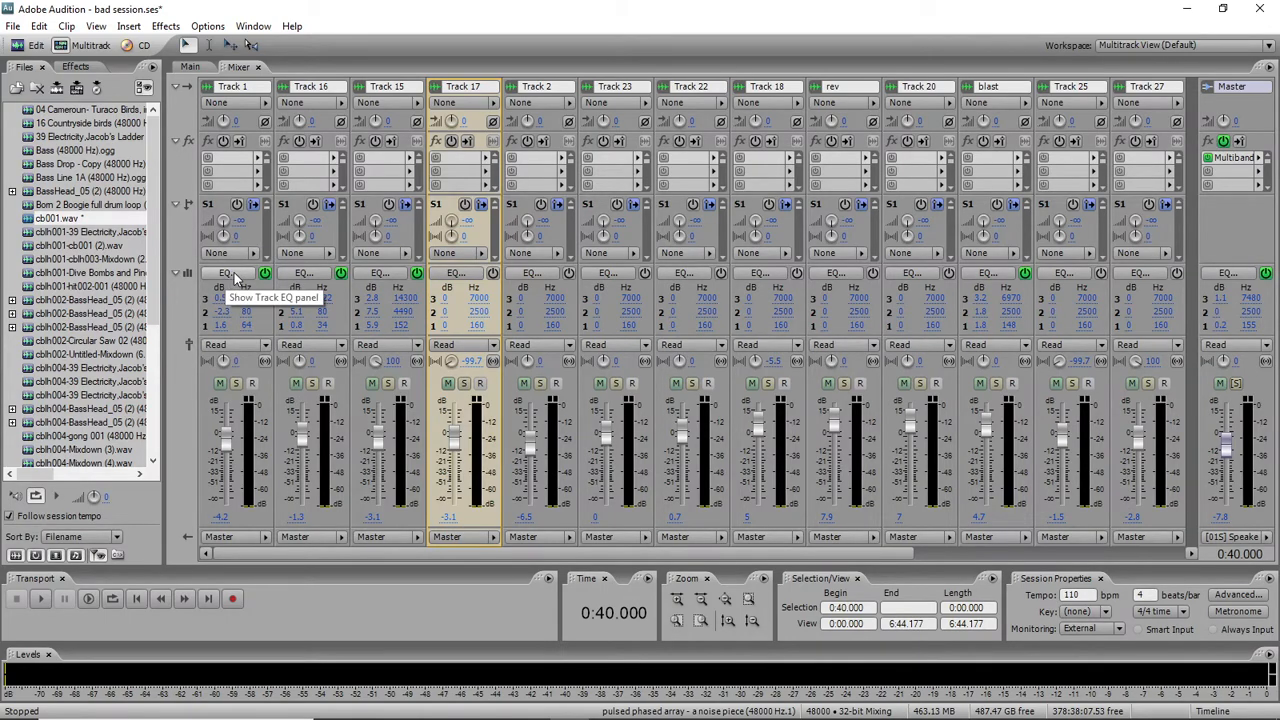
# - Check Track 16's equalizer, and change Track 15's equalizer to the treble preset after trying smile
pyautogui.click(308, 273)
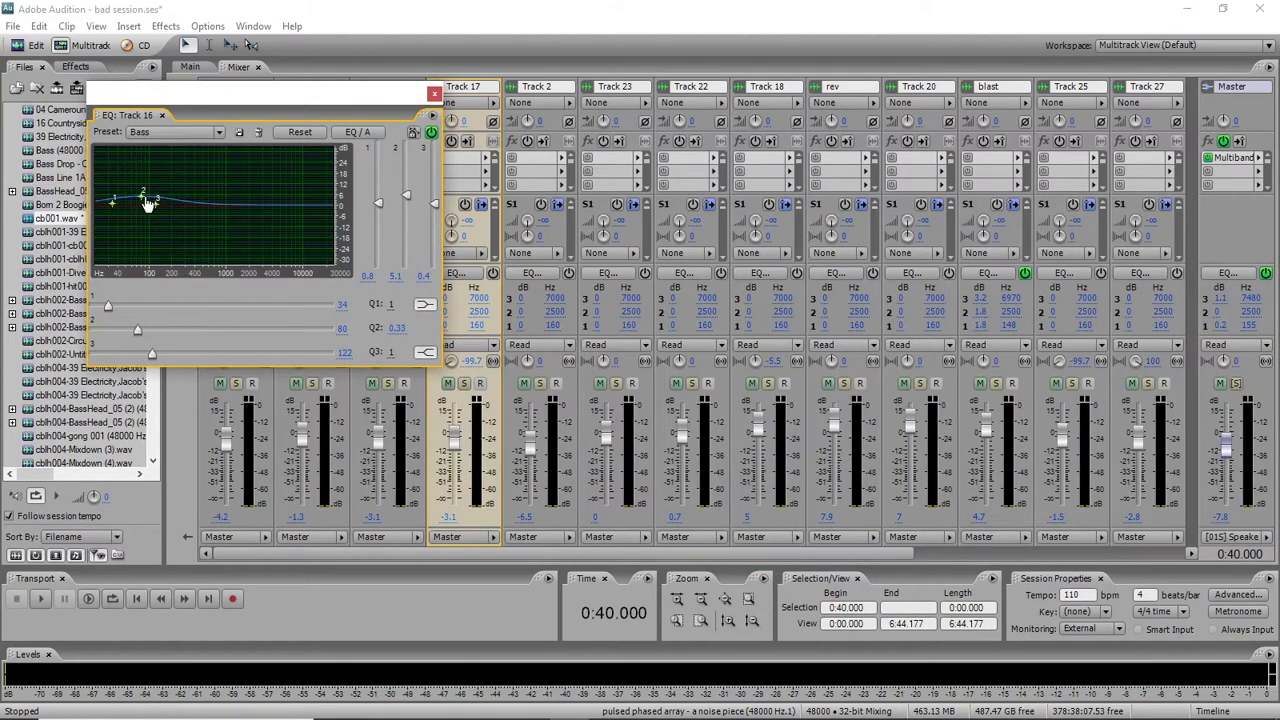
pyautogui.click(434, 94)
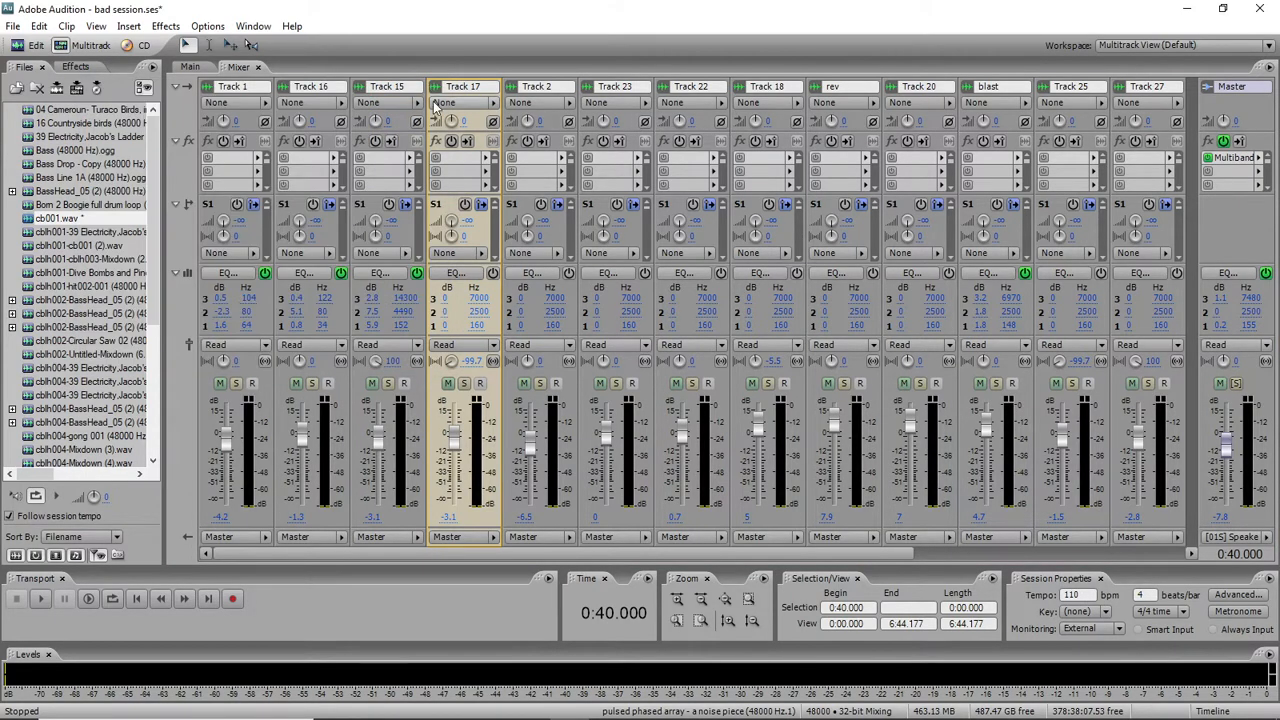
pyautogui.click(380, 273)
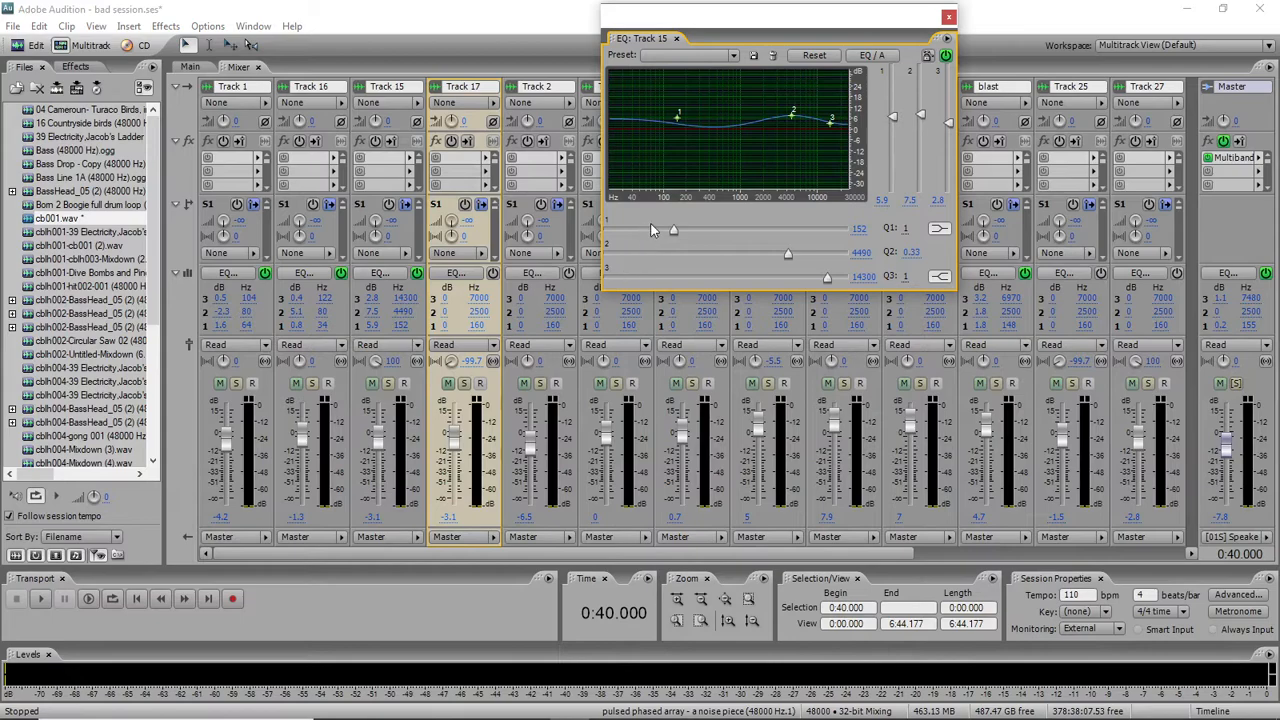
pyautogui.click(733, 55)
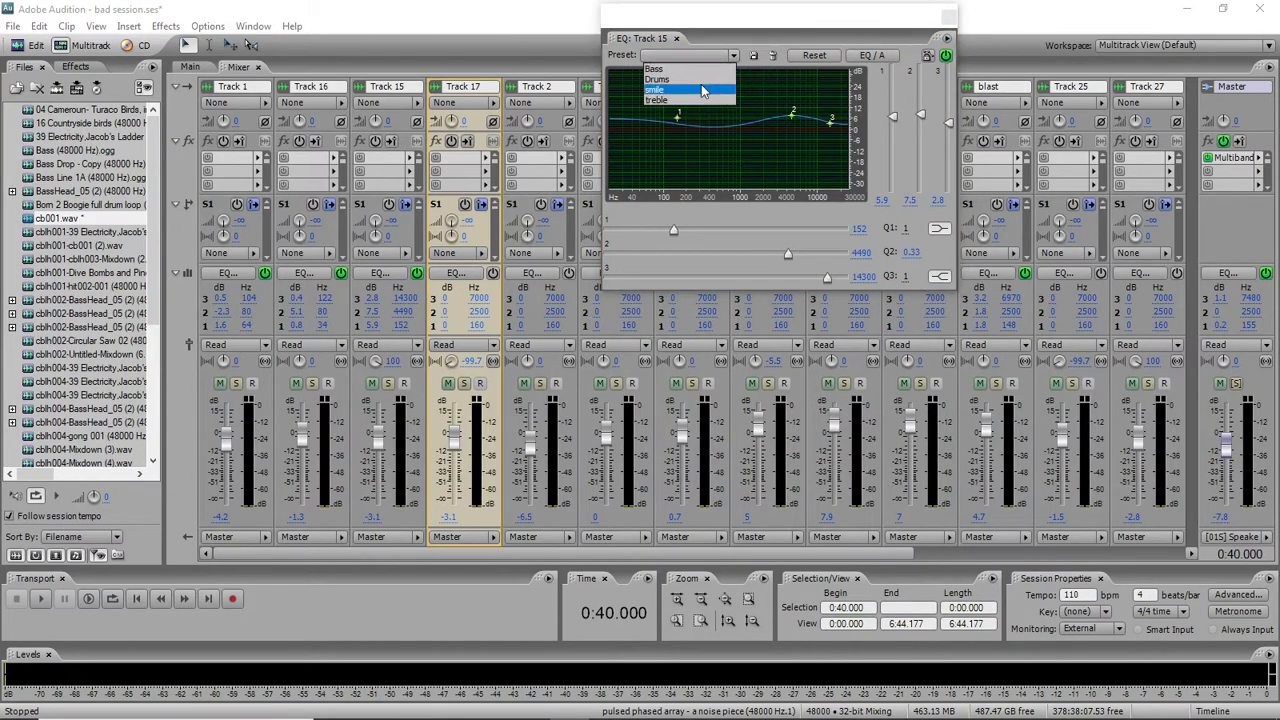
pyautogui.click(701, 91)
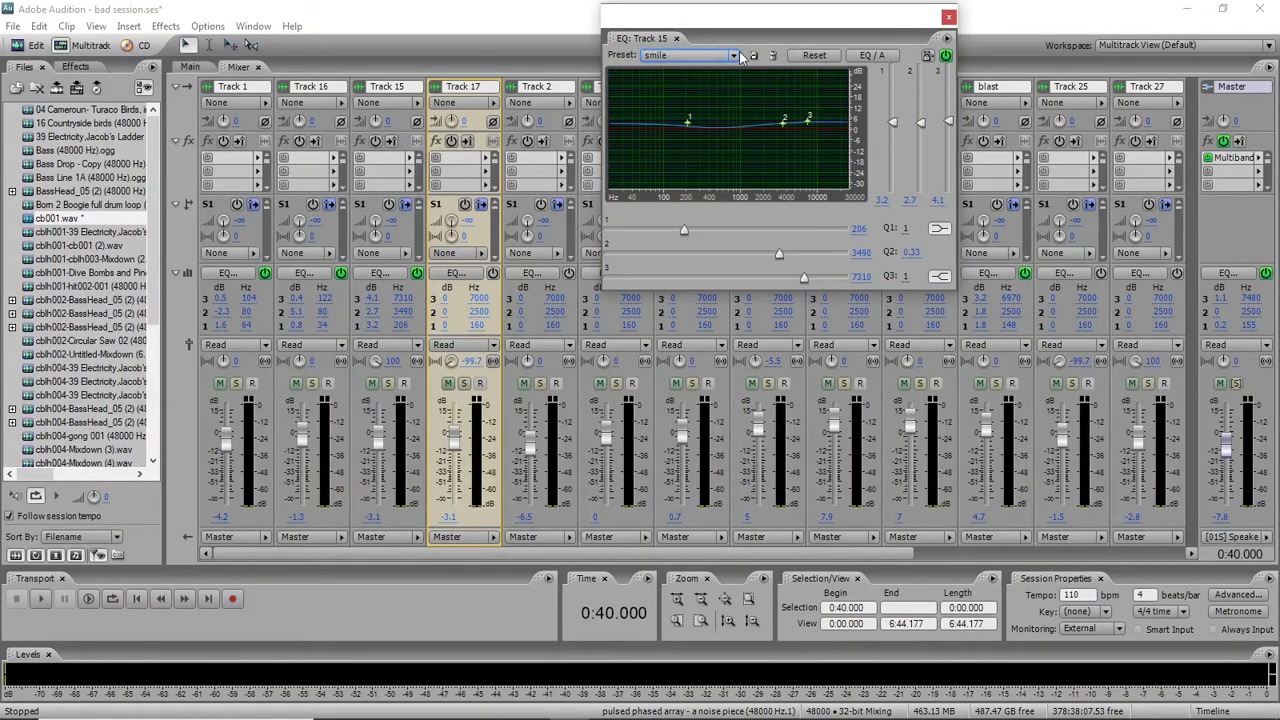
pyautogui.click(735, 56)
pyautogui.click(700, 100)
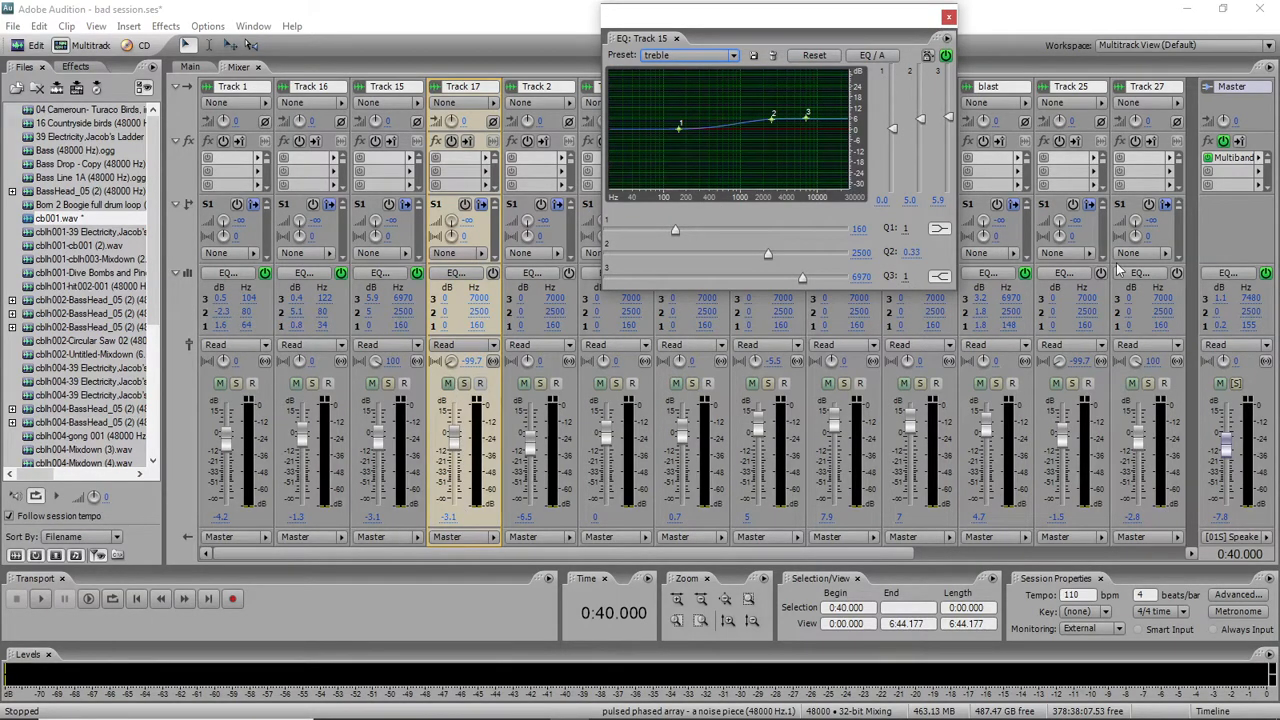
pyautogui.click(948, 17)
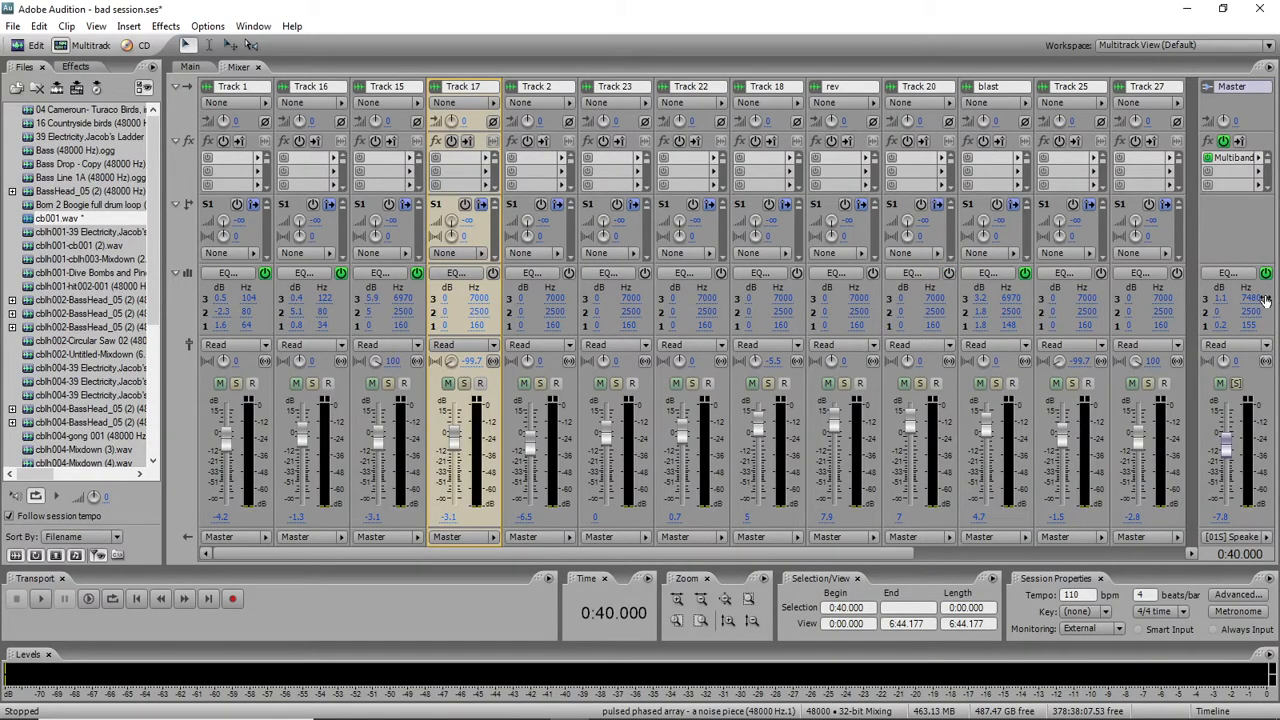
# - Check the blast track's EQ, and on the Master EQ set band 2 to 0.5 dB and band 1 to 0.8 dB at 151 Hz
pyautogui.click(988, 273)
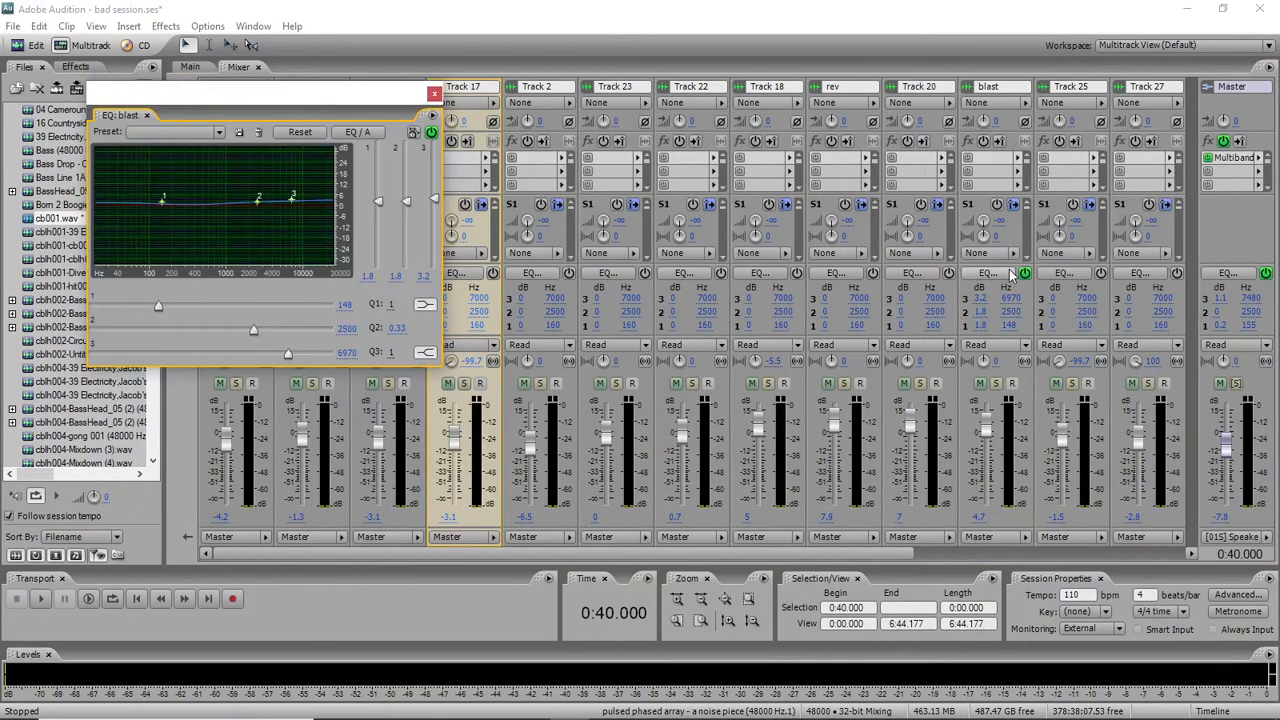
pyautogui.click(434, 95)
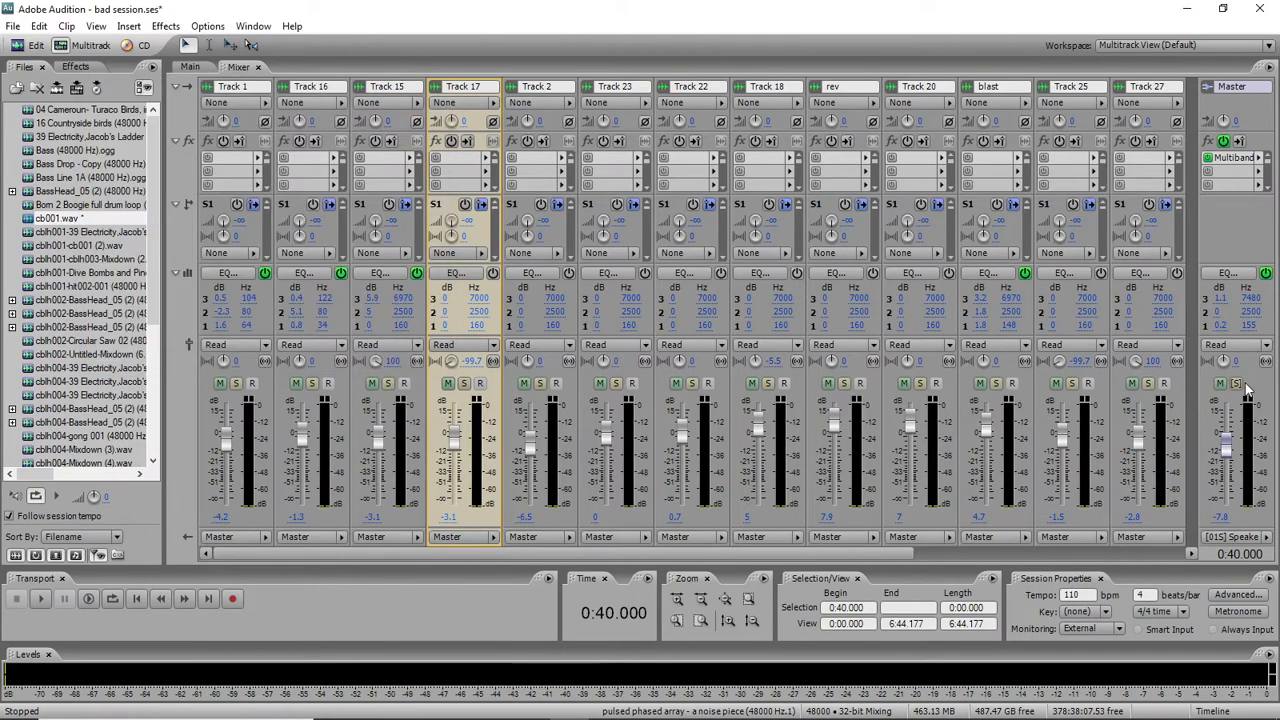
pyautogui.click(1230, 274)
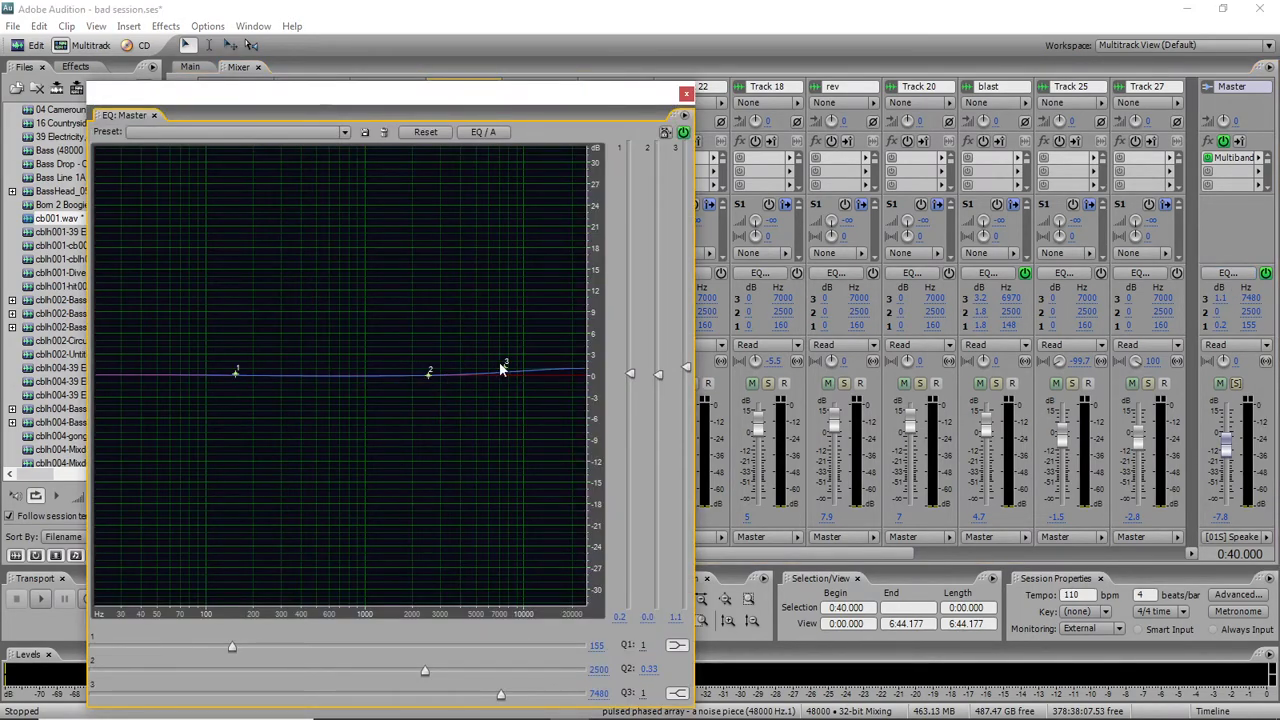
pyautogui.moveTo(430, 380); pyautogui.dragTo(430, 376)
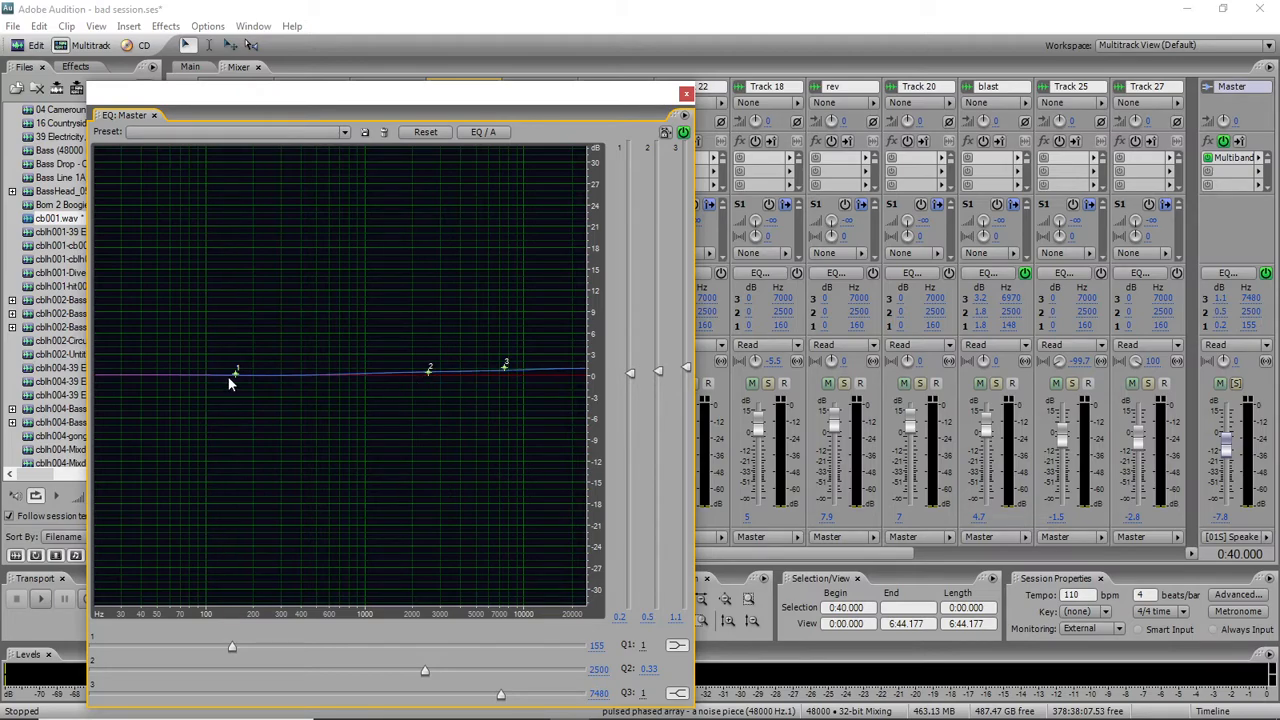
pyautogui.moveTo(238, 375); pyautogui.dragTo(236, 373)
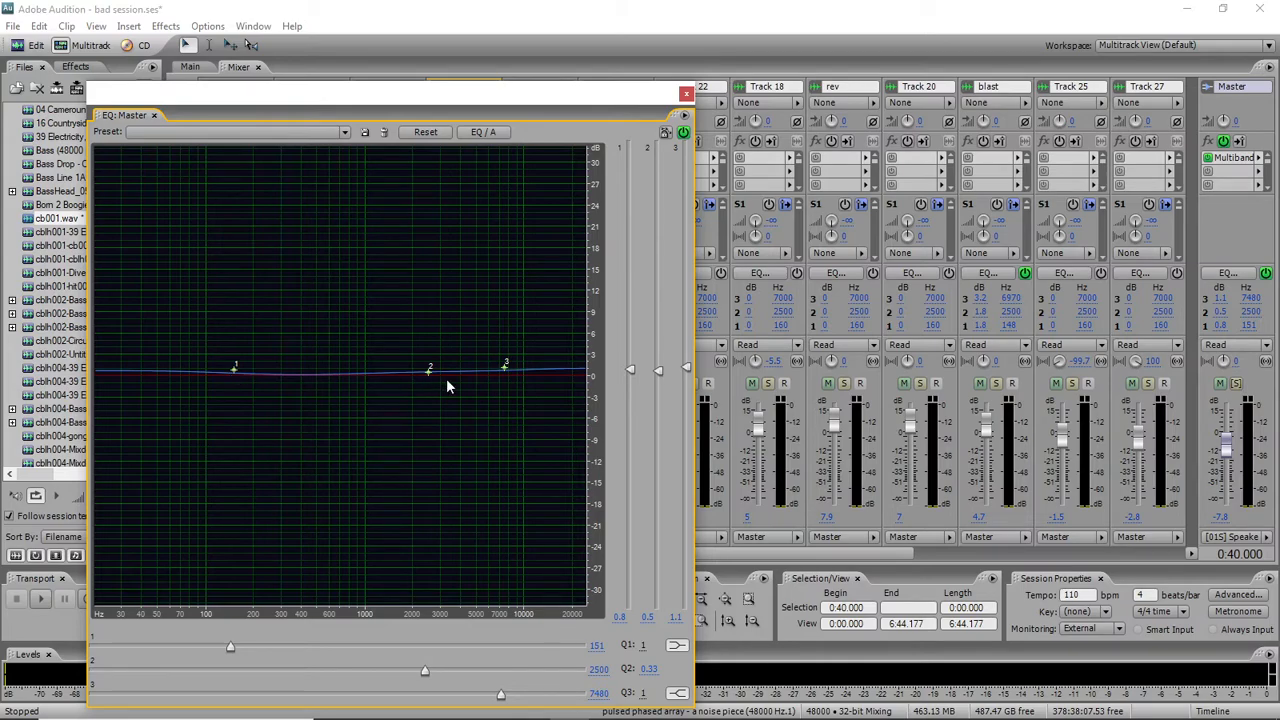
pyautogui.click(686, 93)
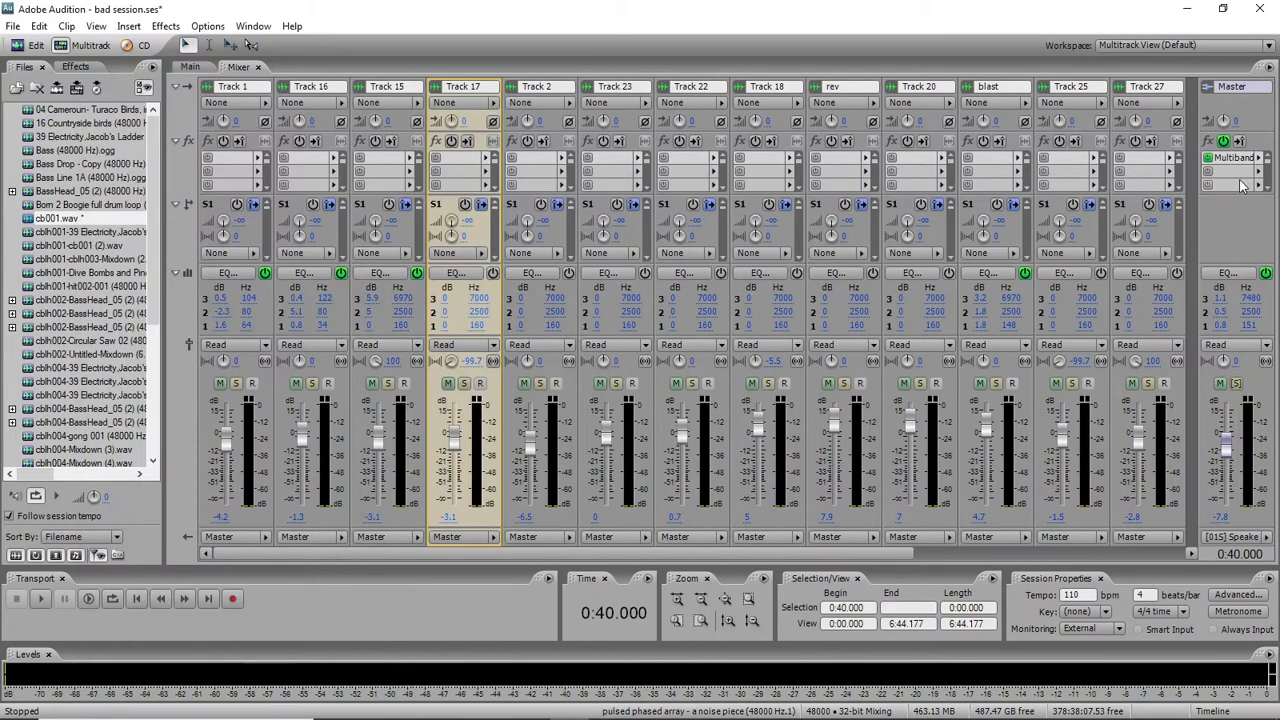
# - Apply the Classical Master preset to the Master track's Multiband Compressor and close the effects rack
pyautogui.click(1234, 160)
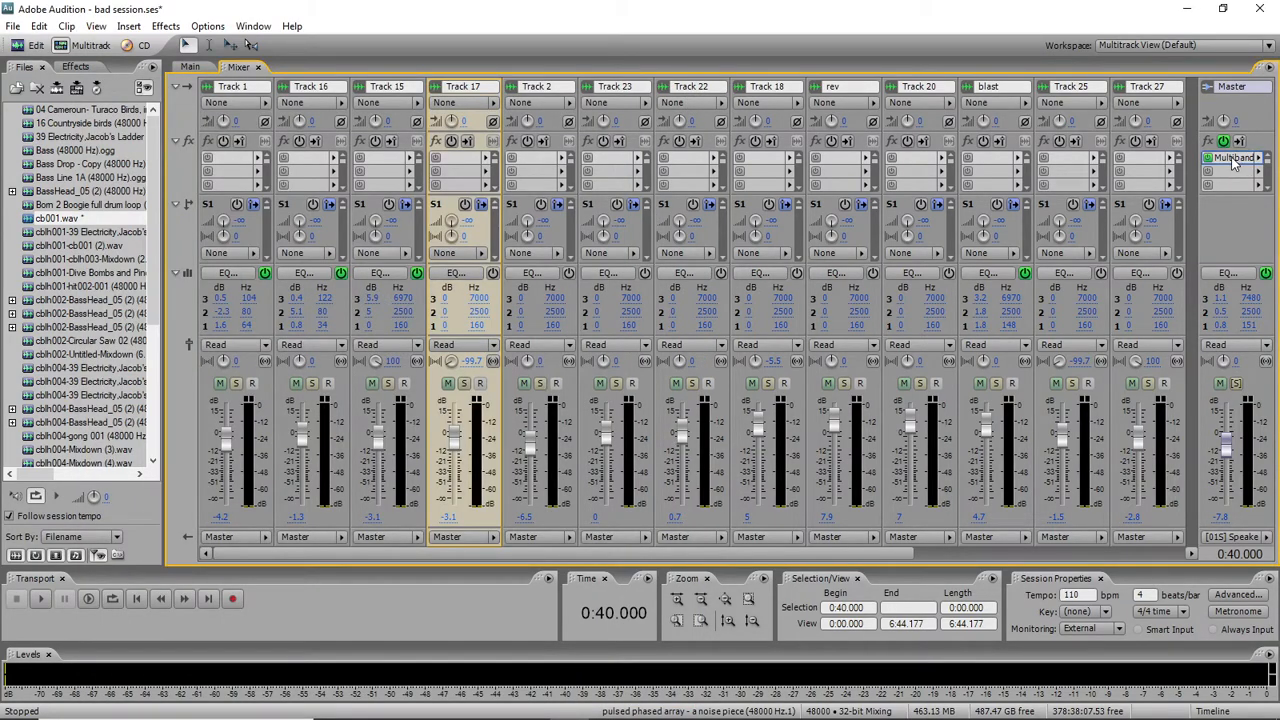
pyautogui.doubleClick(1233, 162)
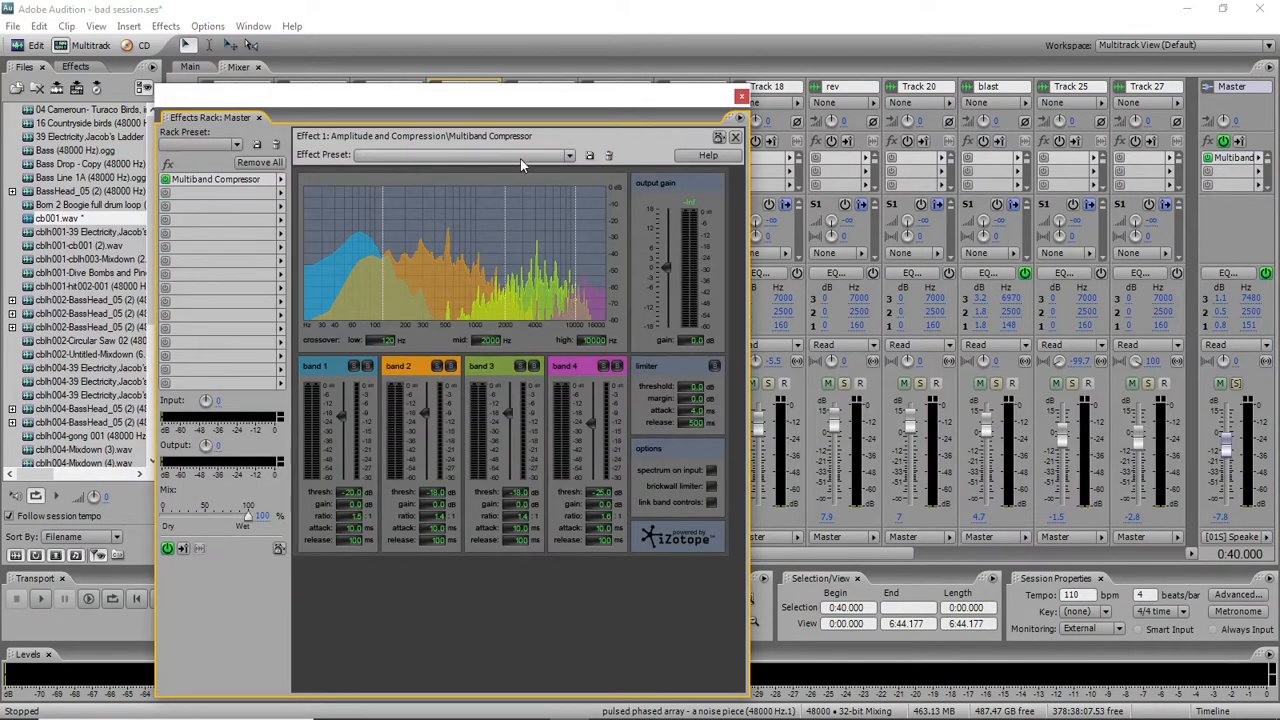
pyautogui.click(568, 156)
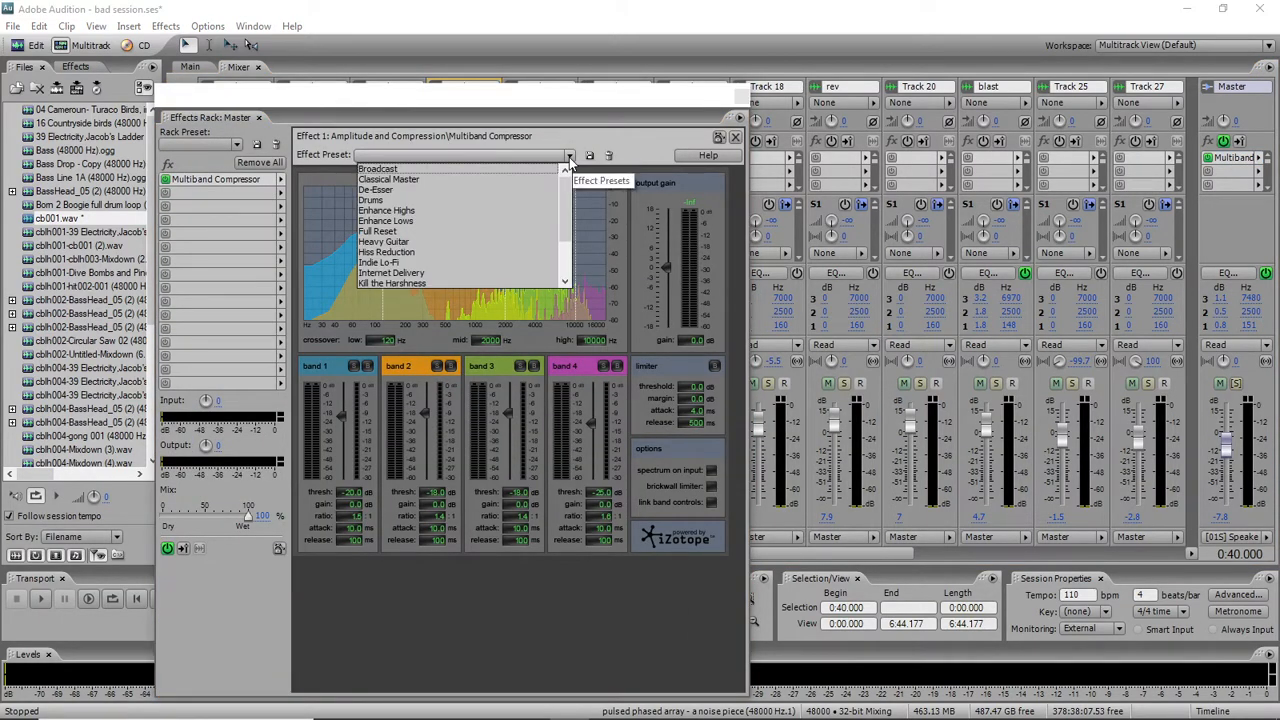
pyautogui.click(468, 179)
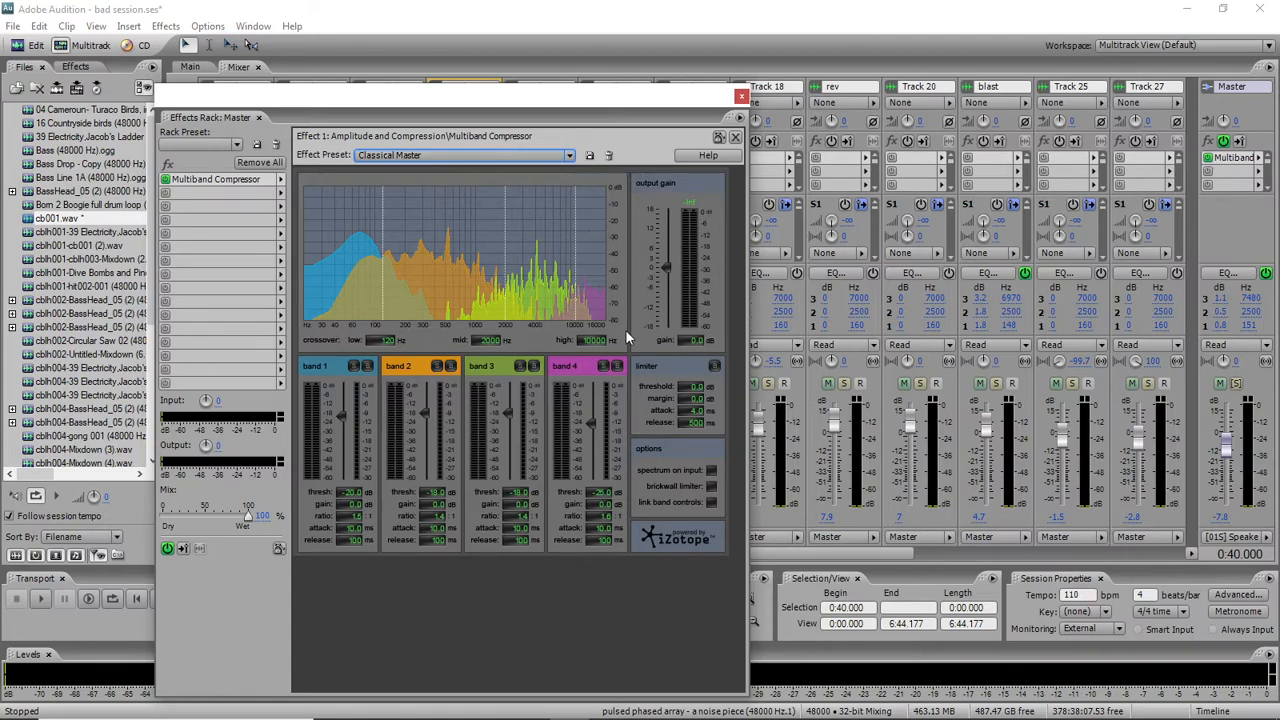
pyautogui.click(606, 507)
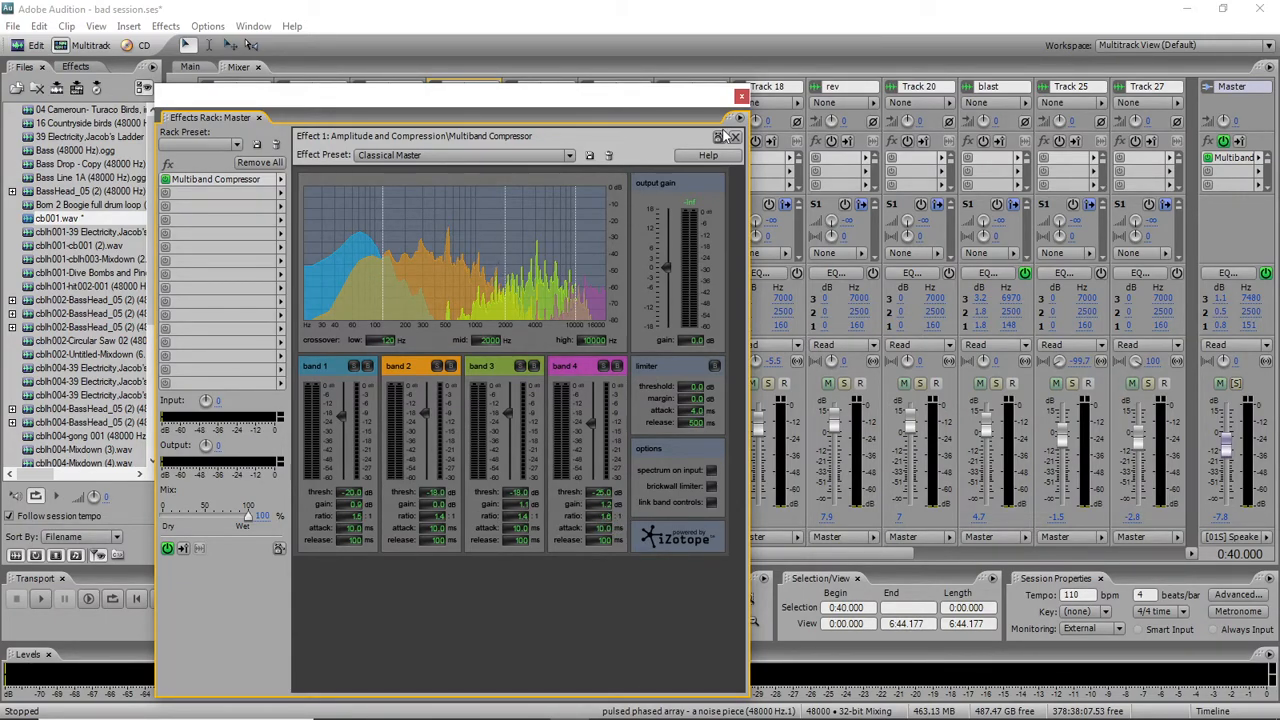
pyautogui.click(741, 96)
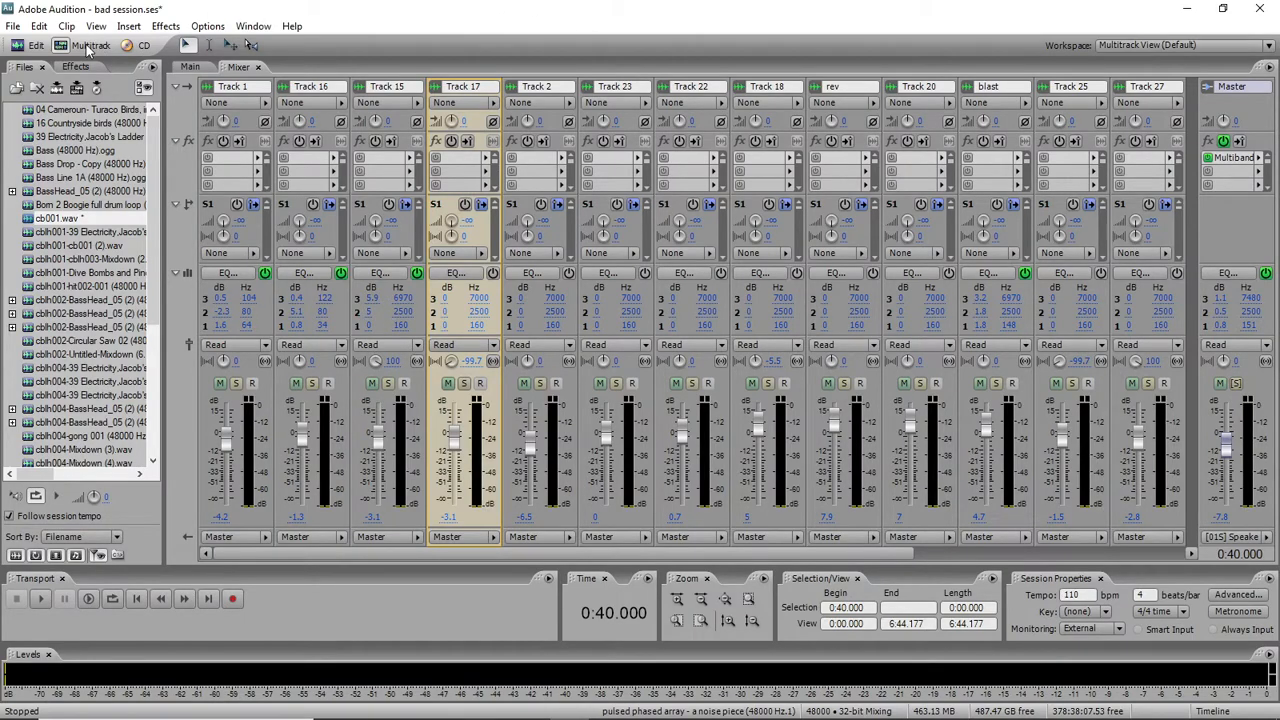
# - Start exporting the session as an audio mix down and cancel the saving
pyautogui.click(13, 26)
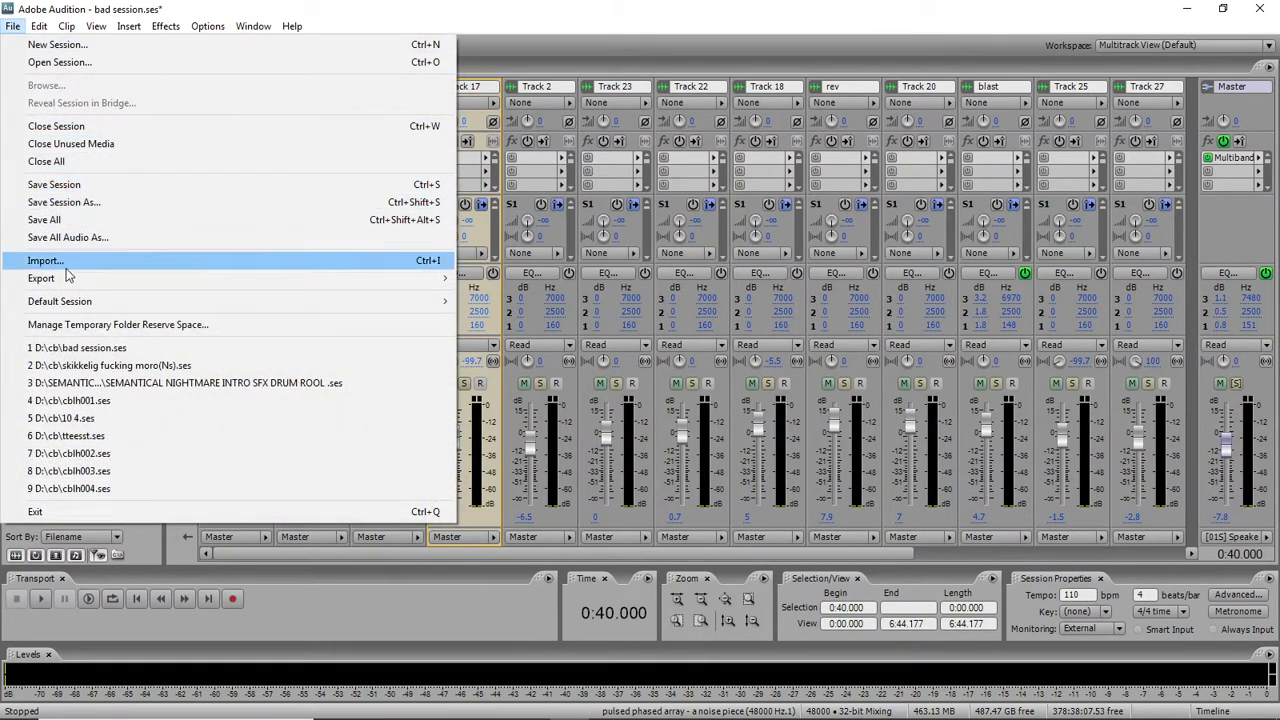
pyautogui.moveTo(421, 277)
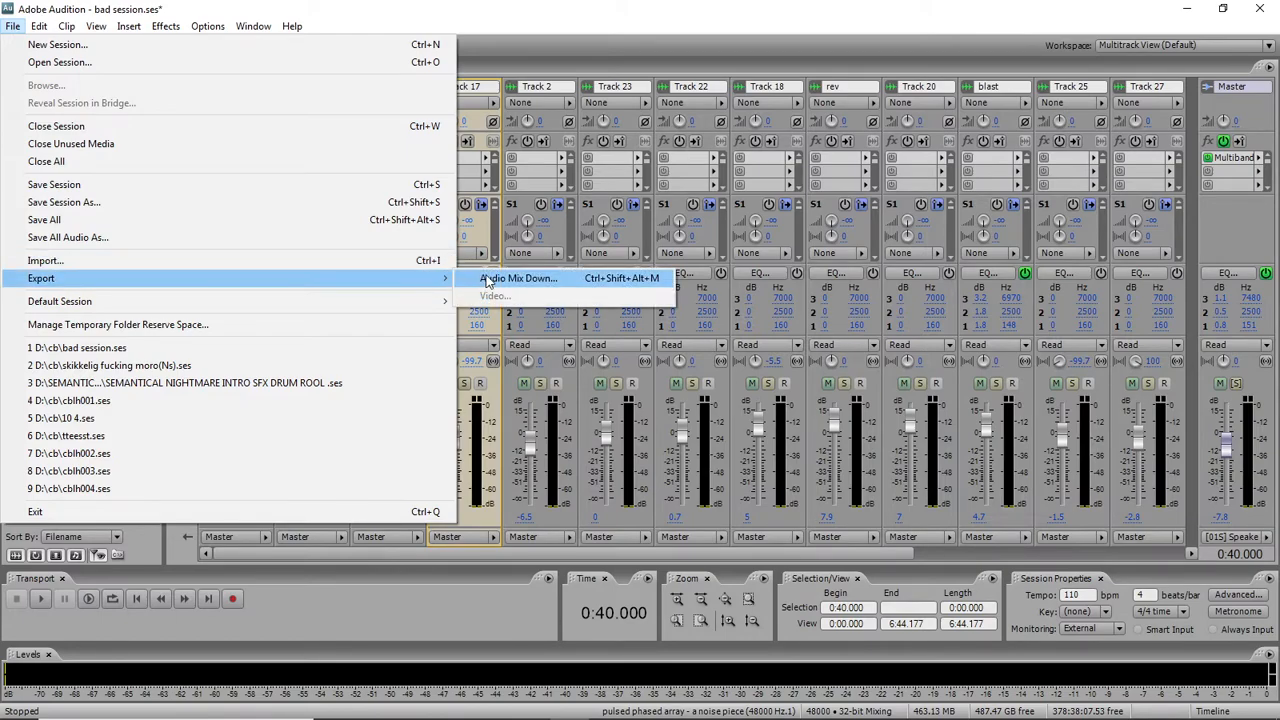
pyautogui.click(490, 280)
pyautogui.click(313, 249)
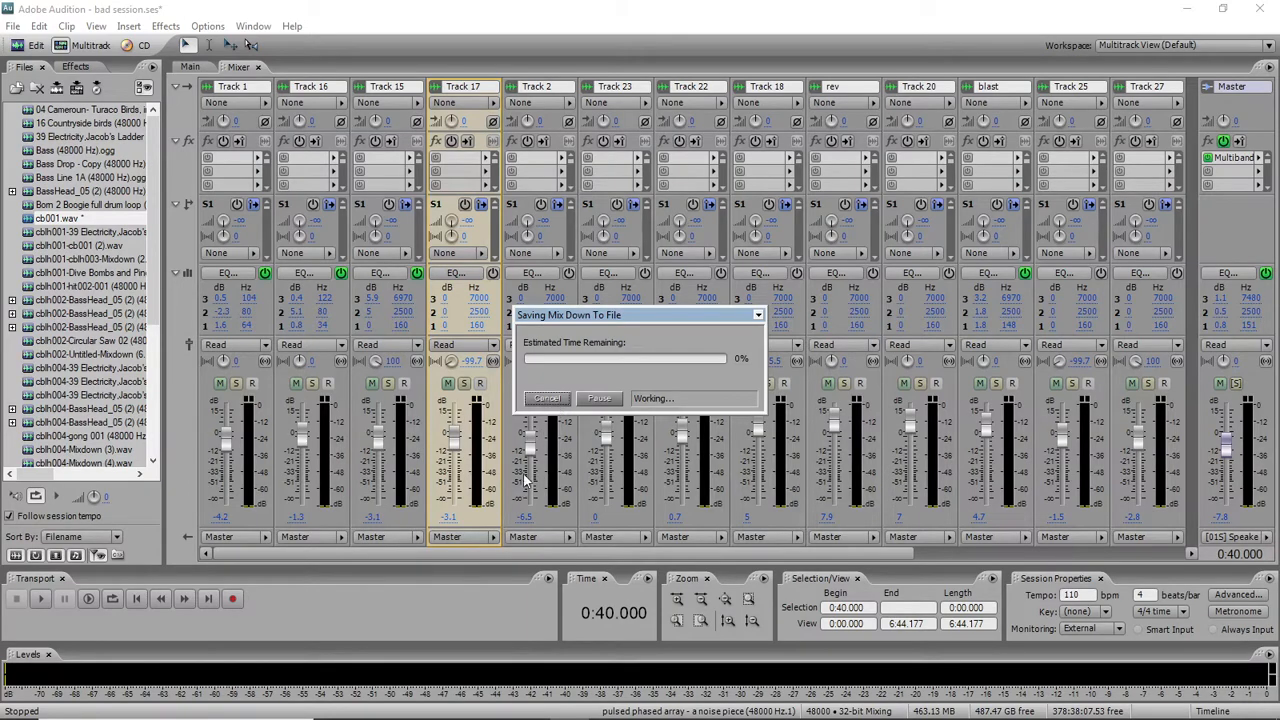
pyautogui.click(547, 398)
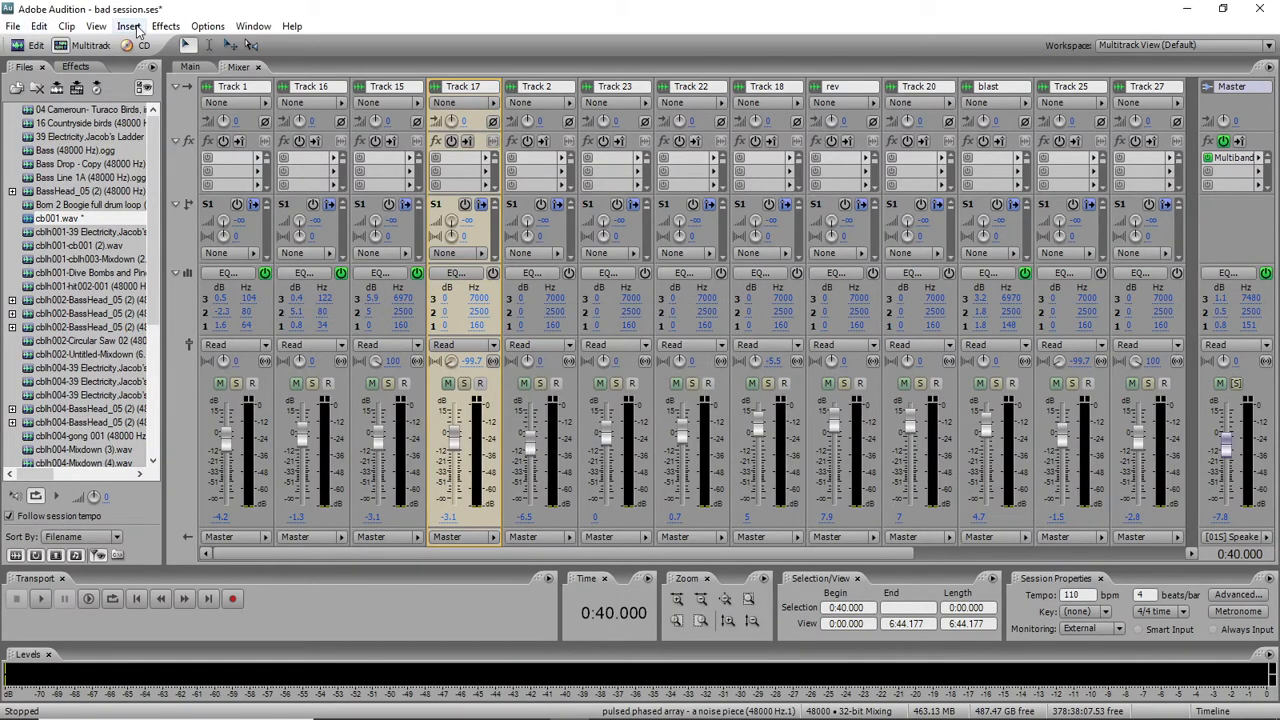
# - Switch to the Edit View, and shrink and move the window aside to expose the TICKING DRUMS files on the desktop
pyautogui.click(96, 26)
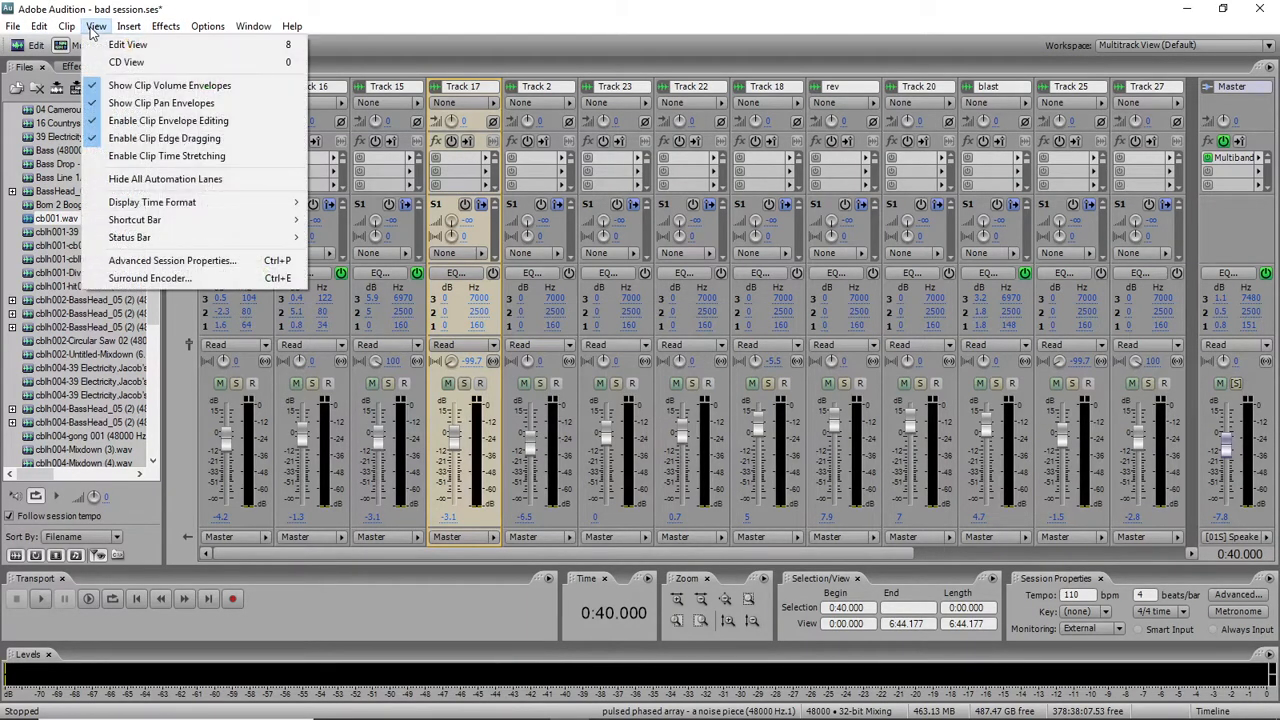
pyautogui.click(120, 45)
pyautogui.moveTo(588, 8); pyautogui.dragTo(770, 129)
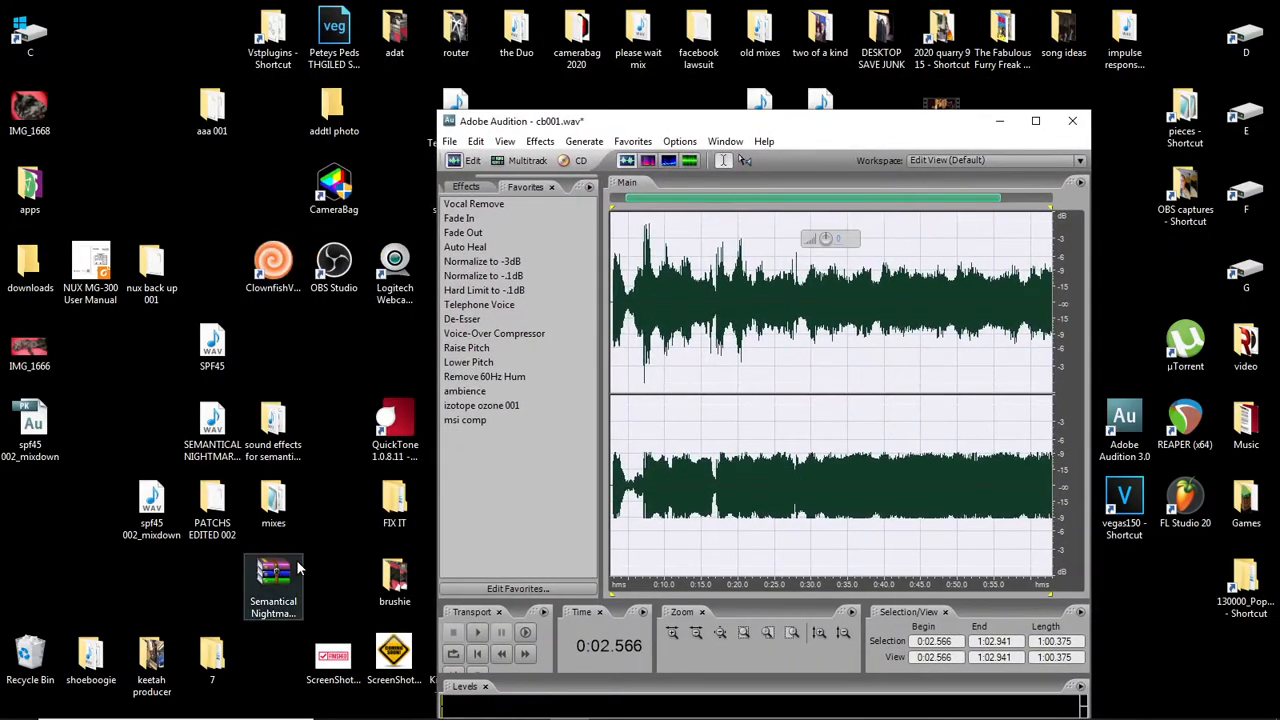
pyautogui.moveTo(640, 121); pyautogui.dragTo(540, 226)
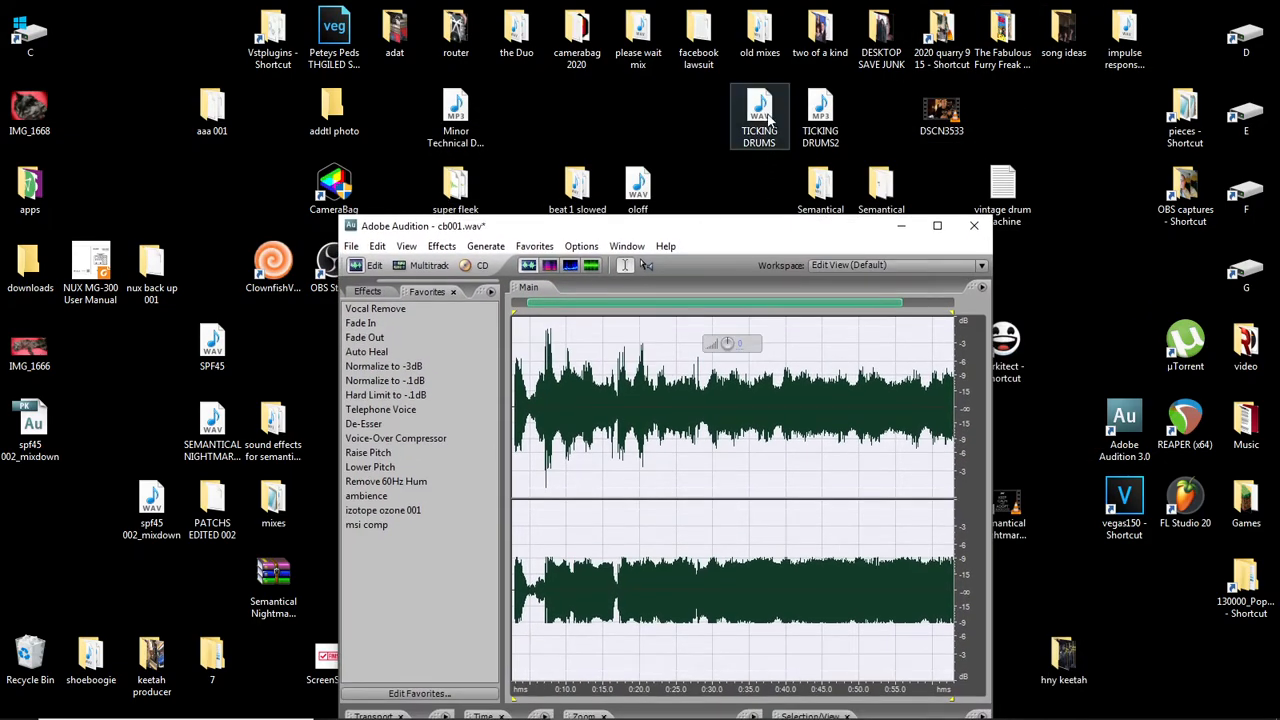
# - Open TICKING DRUMS2.mp3 from the desktop in the maximized editor and play it from about 0:04
pyautogui.doubleClick(822, 108)
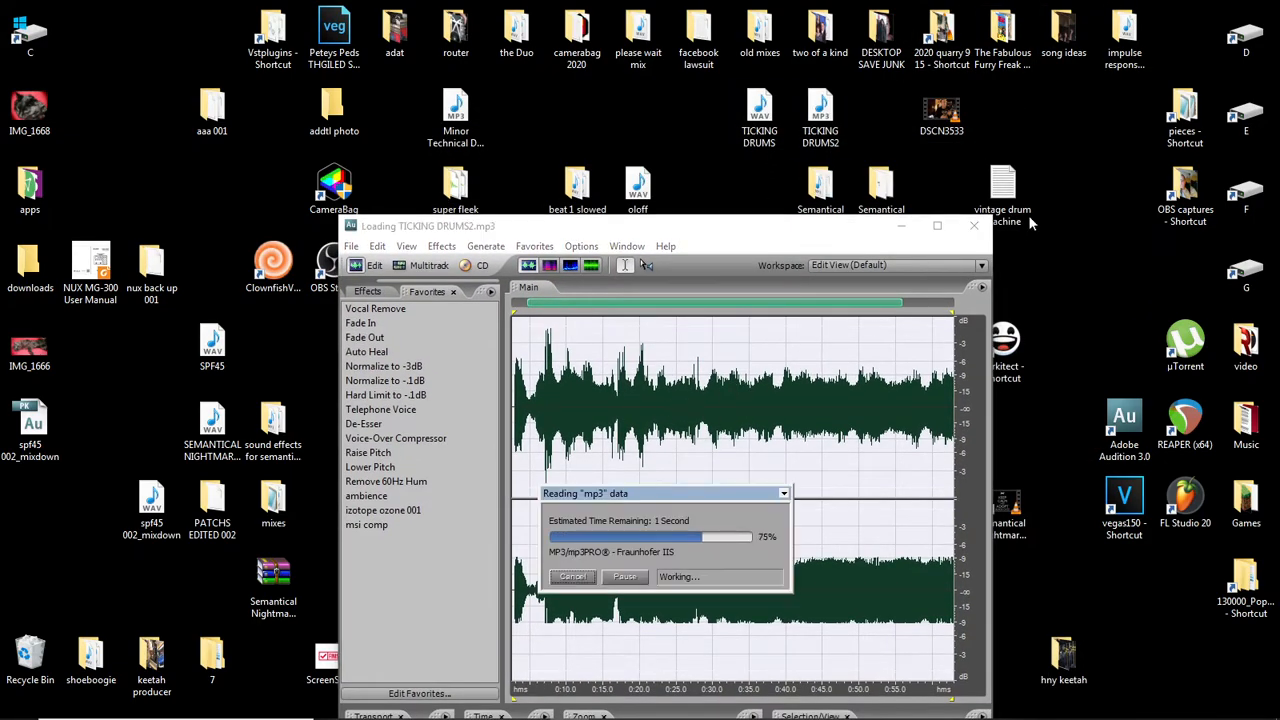
pyautogui.click(935, 227)
pyautogui.click(797, 218)
pyautogui.doubleClick(797, 216)
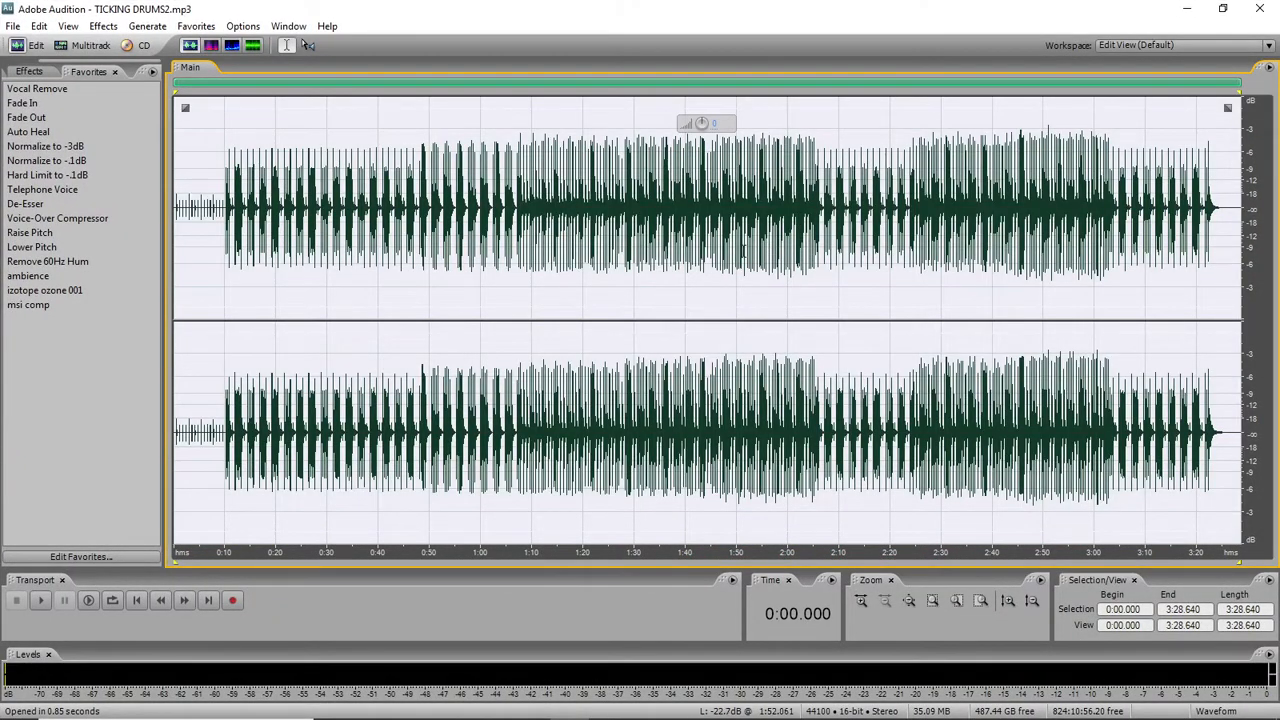
pyautogui.click(195, 280)
pyautogui.press('space')
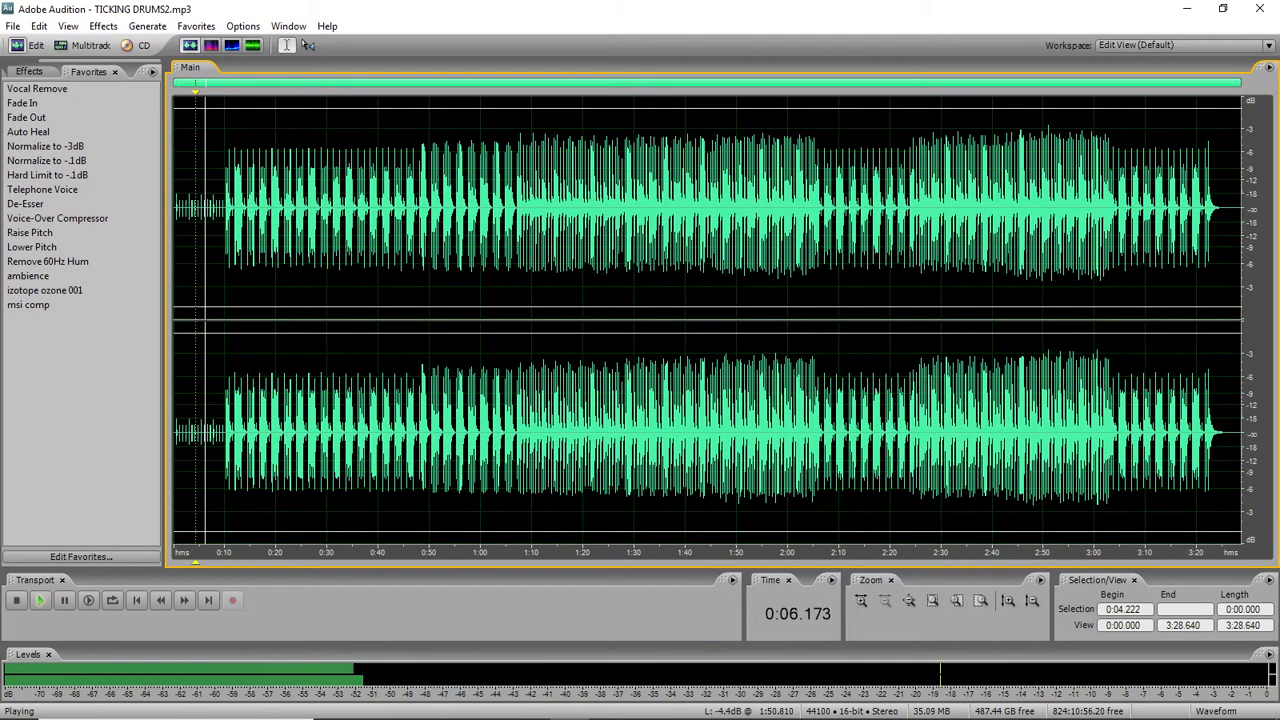
# - Select the entire TICKING DRUMS2.mp3 waveform and lower its volume to leave headroom
pyautogui.doubleClick(671, 252)
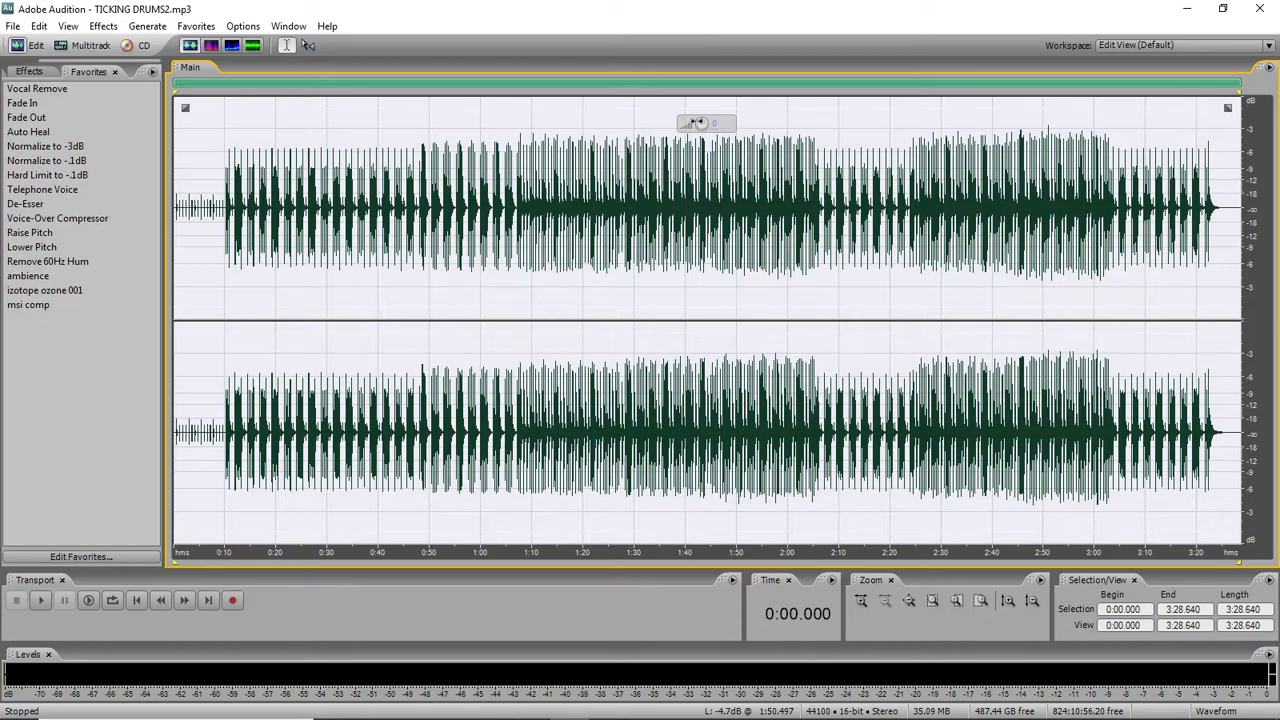
pyautogui.moveTo(697, 122); pyautogui.dragTo(694, 148)
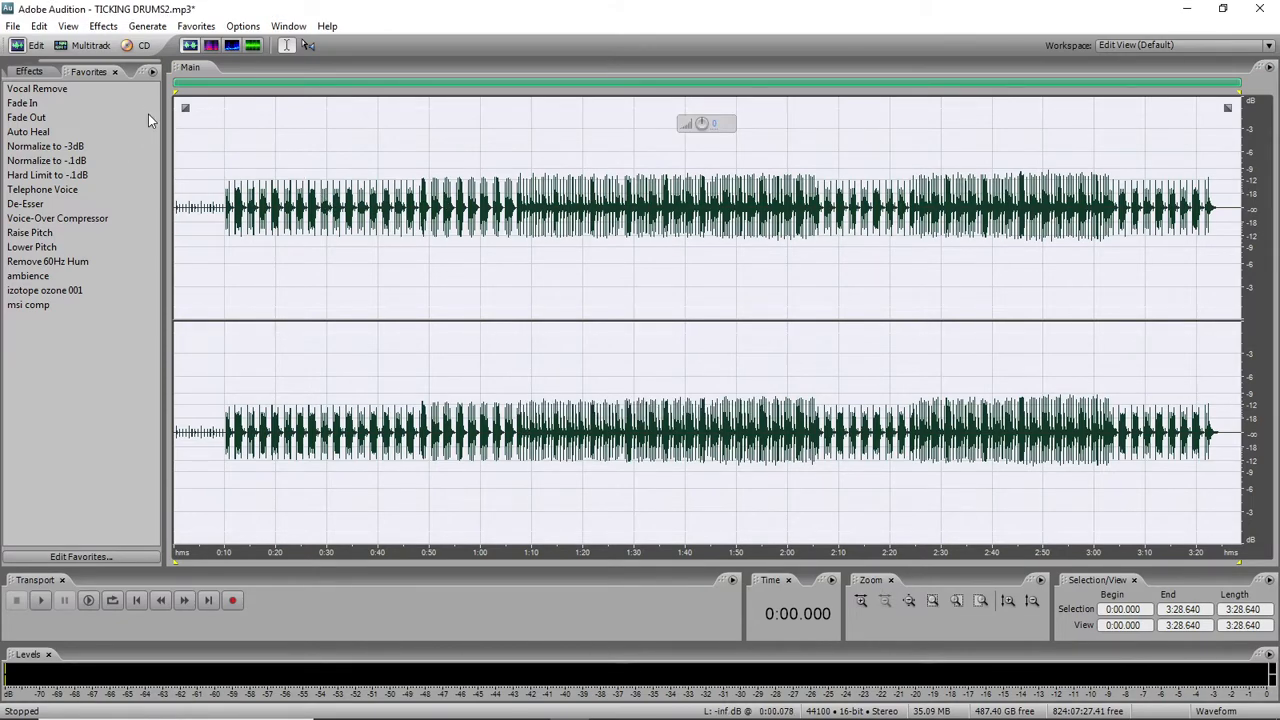
# - Open the iZotope Ozone 5 VST effect on the selected waveform and load the effect preset 001
pyautogui.click(103, 26)
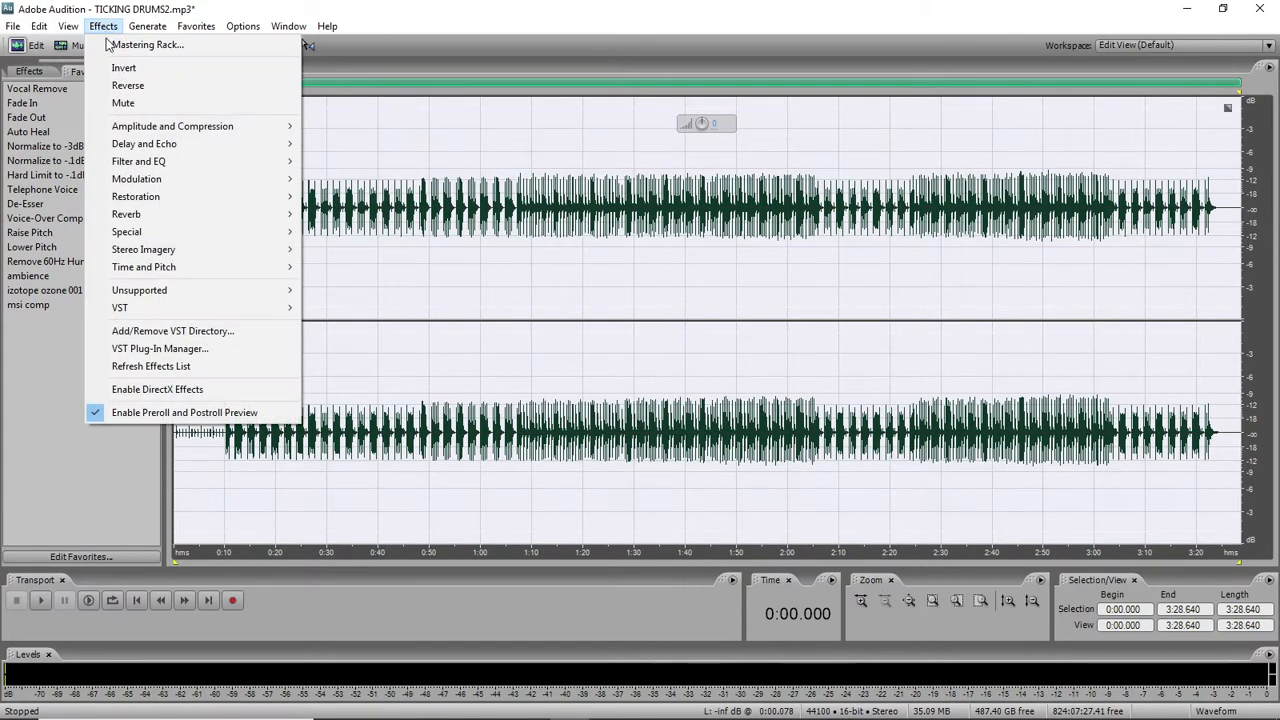
pyautogui.moveTo(332, 289)
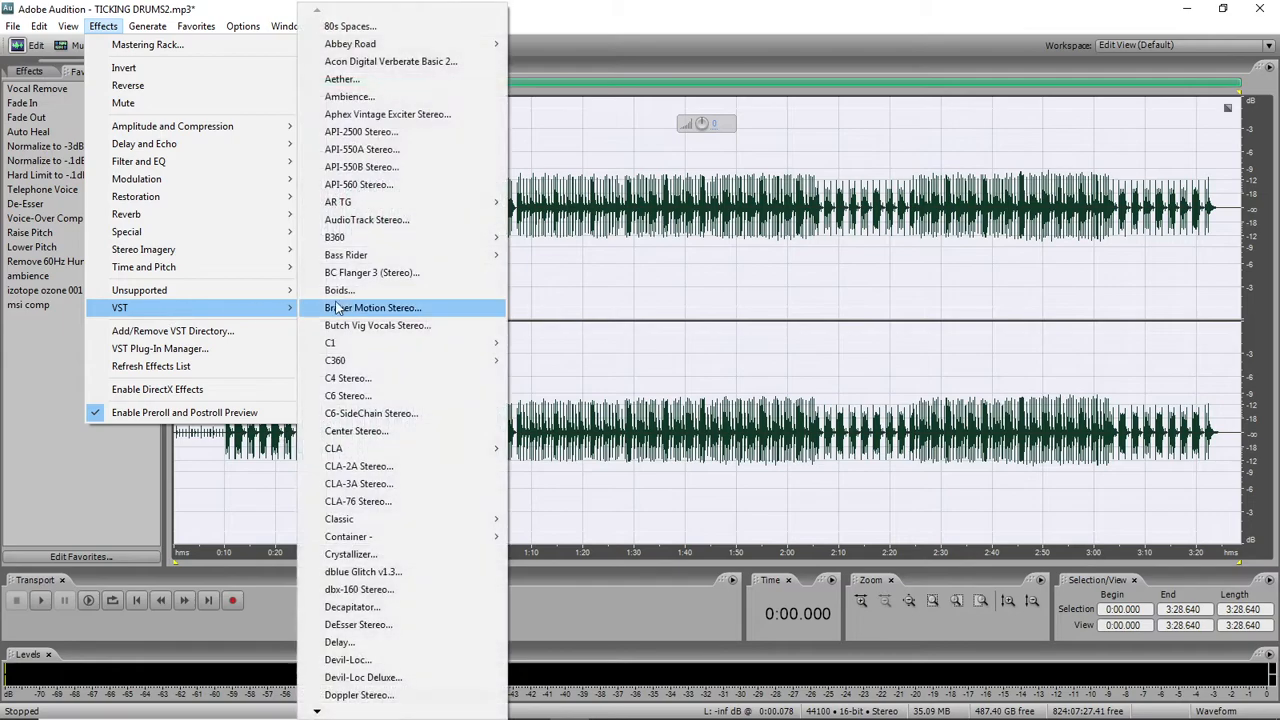
pyautogui.moveTo(318, 712)
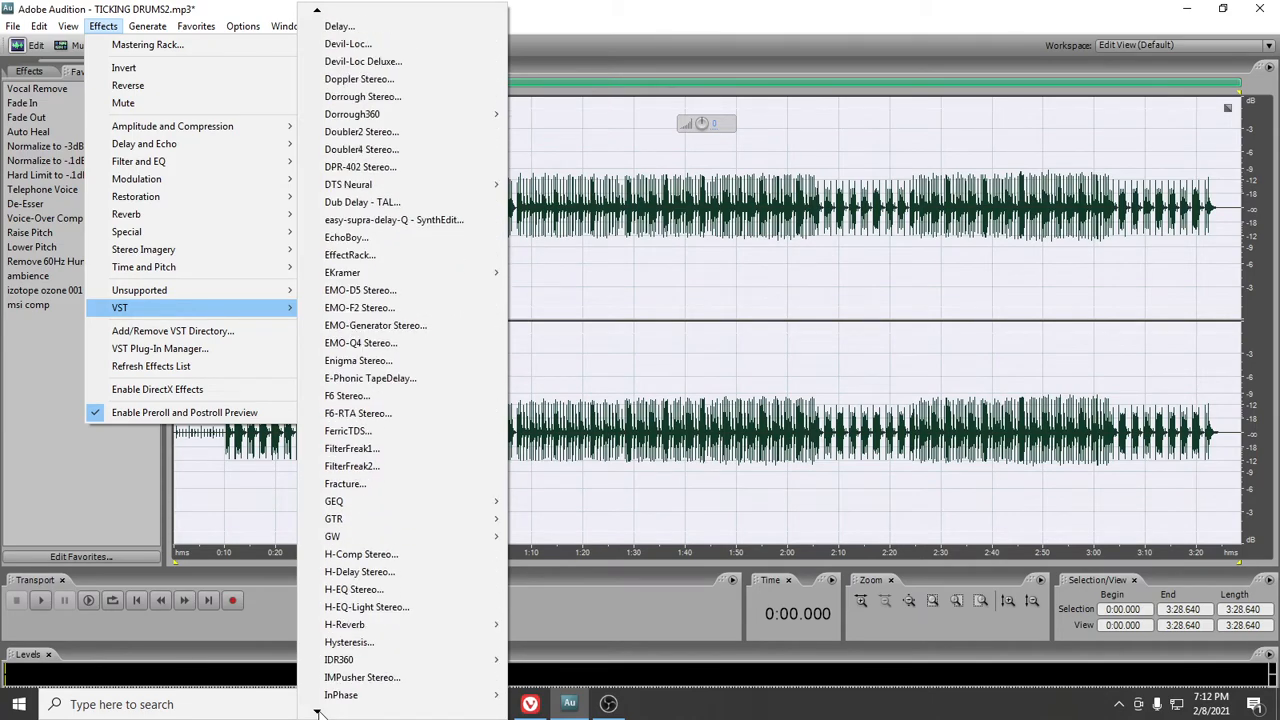
pyautogui.moveTo(394, 607)
pyautogui.click(556, 609)
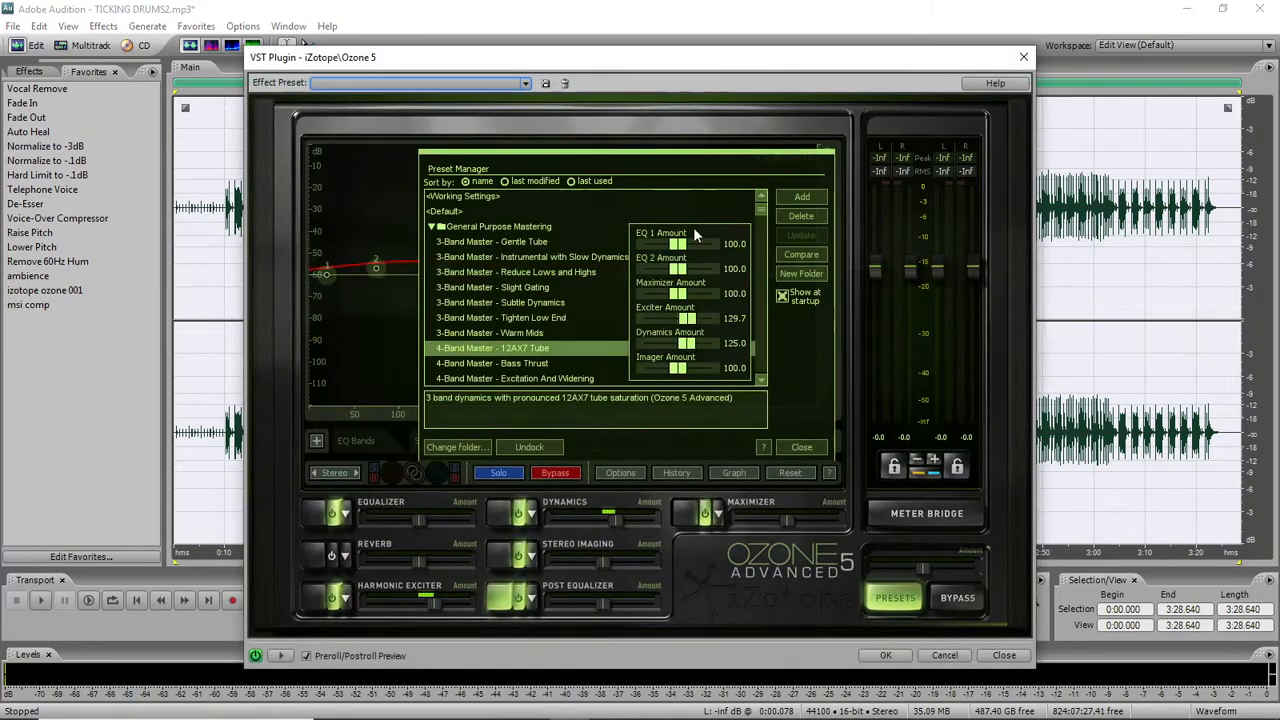
pyautogui.click(527, 83)
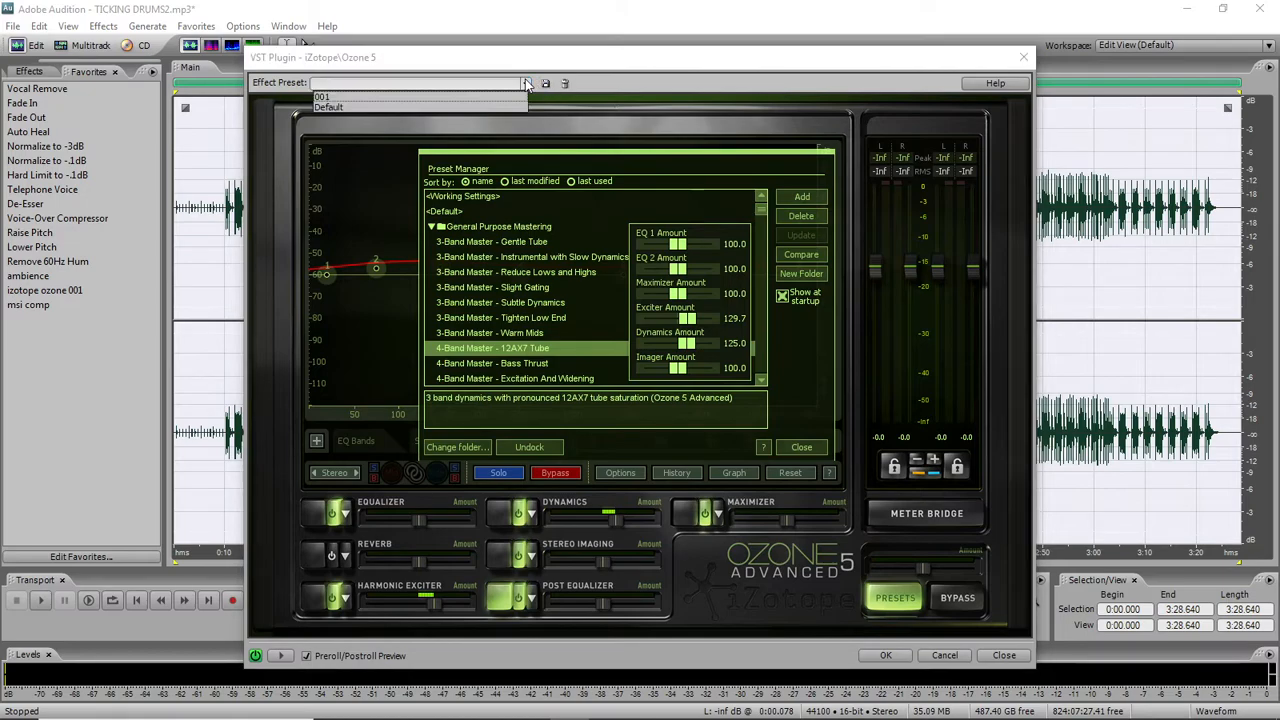
pyautogui.click(465, 99)
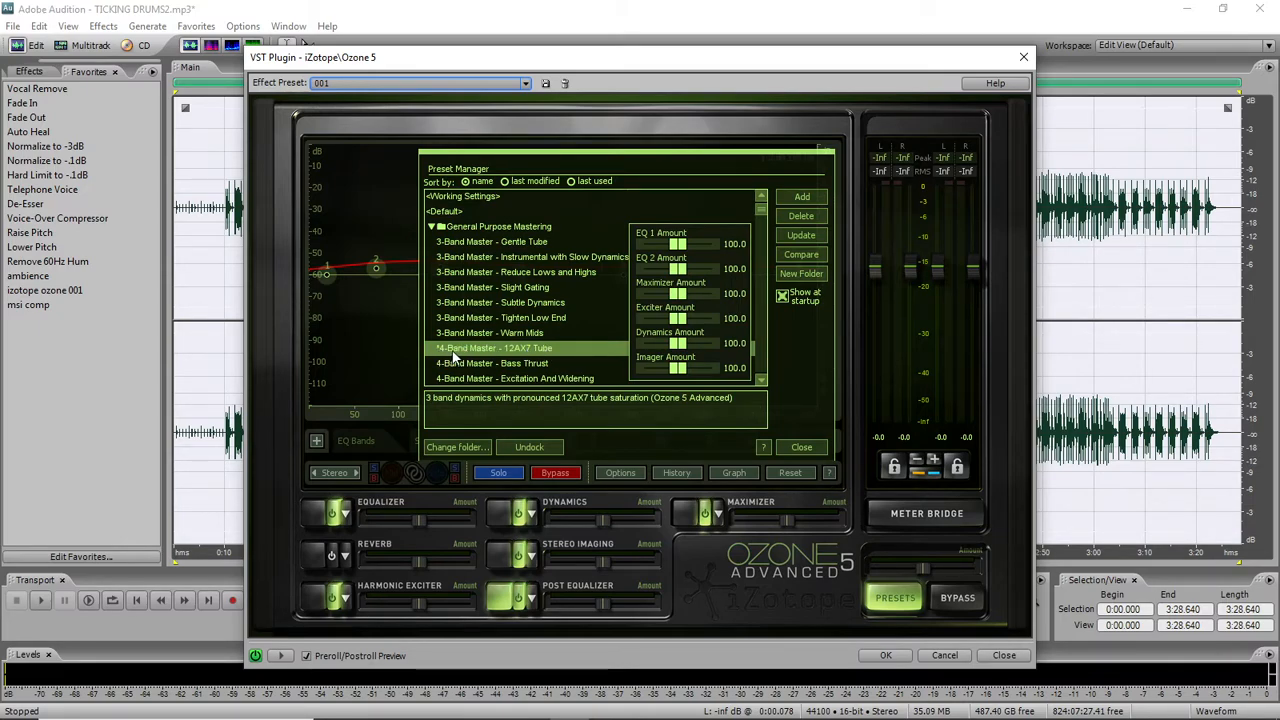
# - Close Ozone's Preset Manager, turn on the Reverb module and set its mode to Plate
pyautogui.click(798, 445)
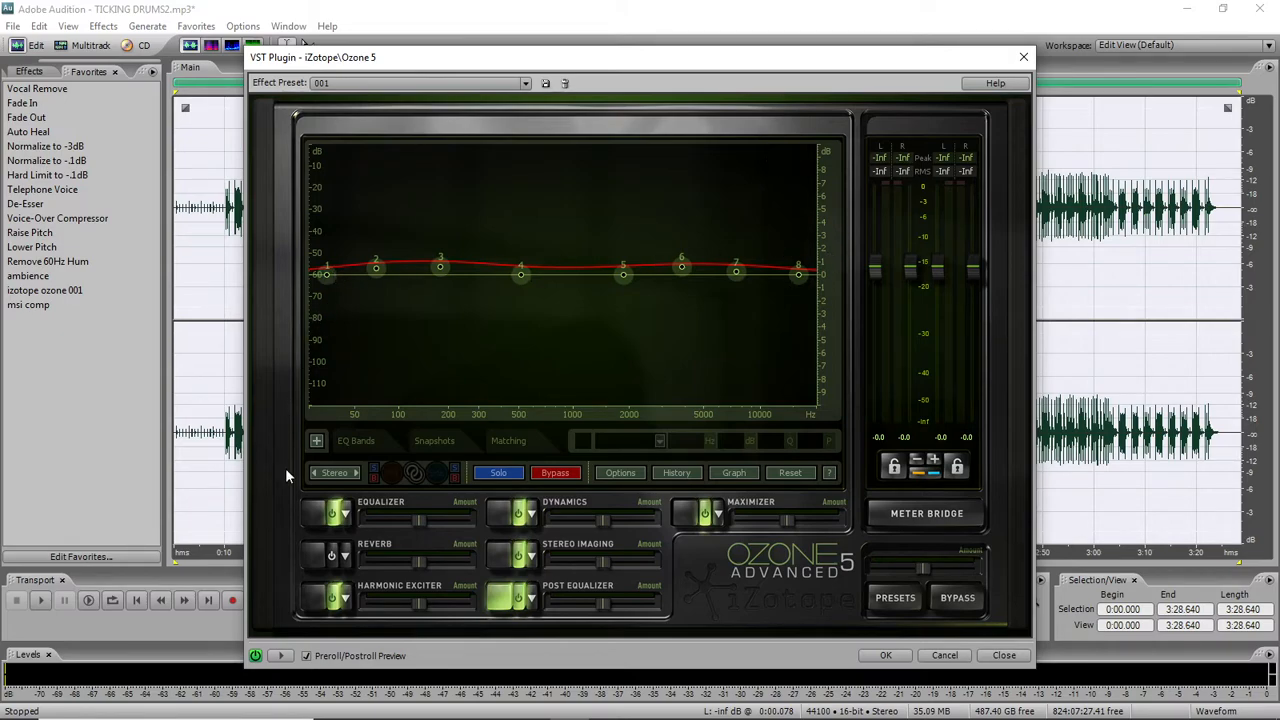
pyautogui.click(333, 556)
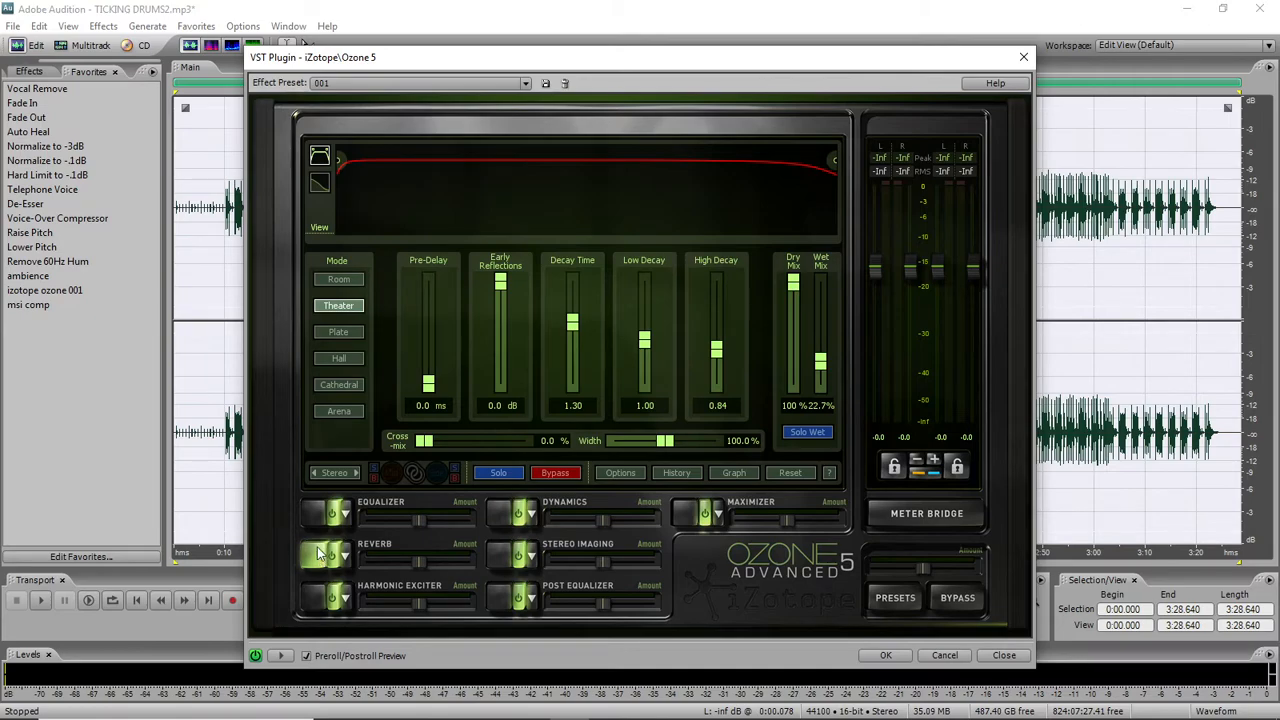
pyautogui.click(355, 311)
pyautogui.click(349, 338)
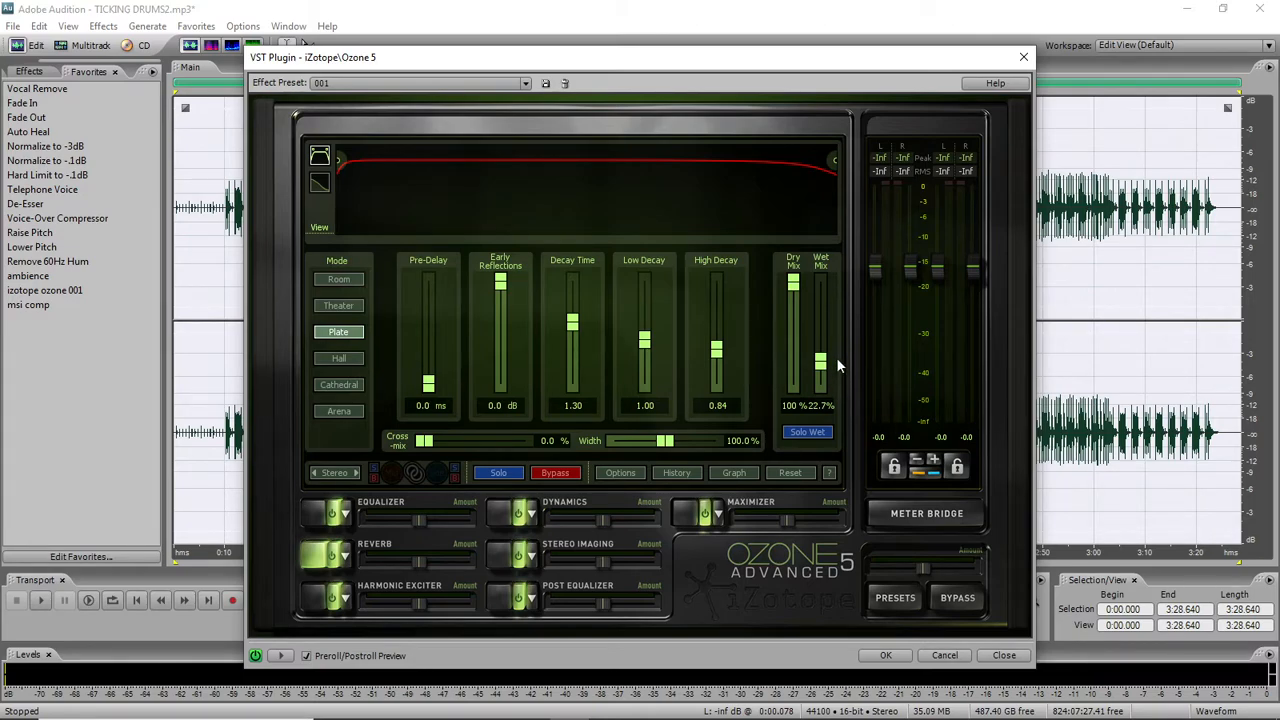
# - Set the Harmonic Exciter, Dynamics and Stereo Imaging amounts slightly above their default positions in Ozone 5
pyautogui.click(311, 599)
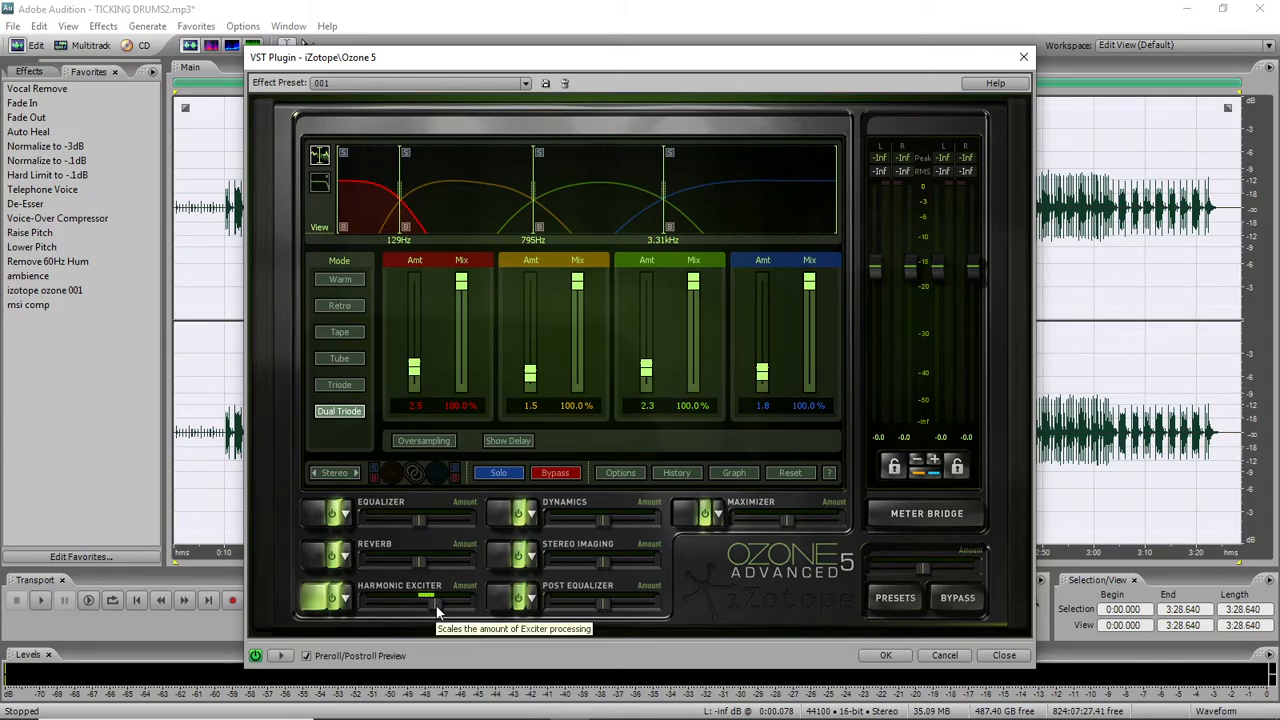
pyautogui.moveTo(435, 605)
pyautogui.mouseDown()
pyautogui.moveTo(424, 608)
pyautogui.moveTo(434, 611)
pyautogui.mouseUp()
pyautogui.click(503, 518)
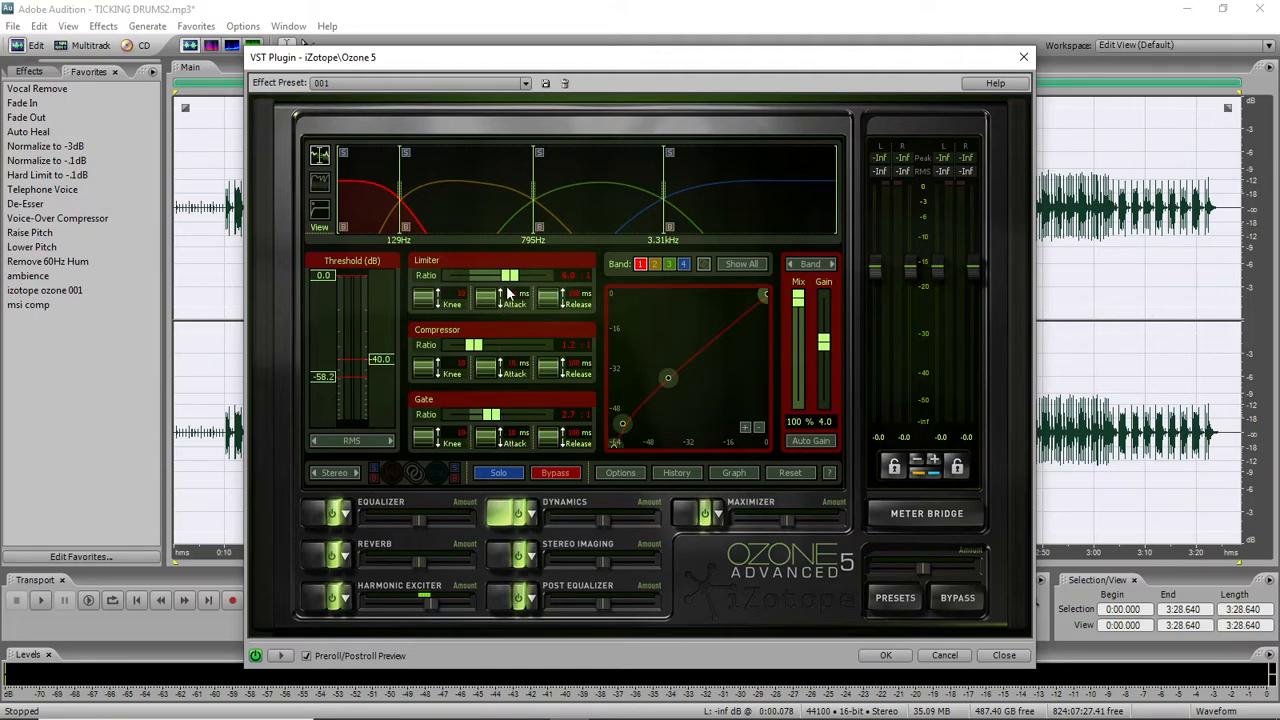
pyautogui.moveTo(604, 521)
pyautogui.mouseDown()
pyautogui.moveTo(640, 529)
pyautogui.moveTo(594, 528)
pyautogui.moveTo(613, 529)
pyautogui.mouseUp()
pyautogui.click(500, 518)
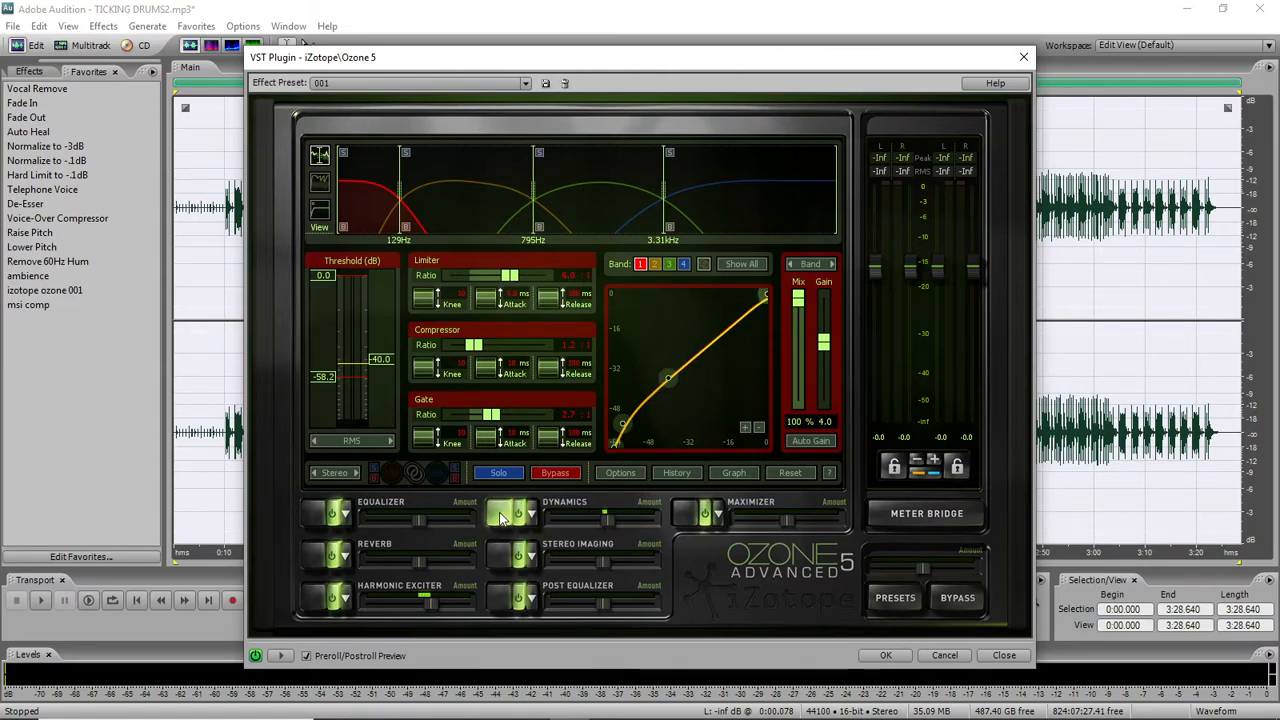
pyautogui.click(502, 562)
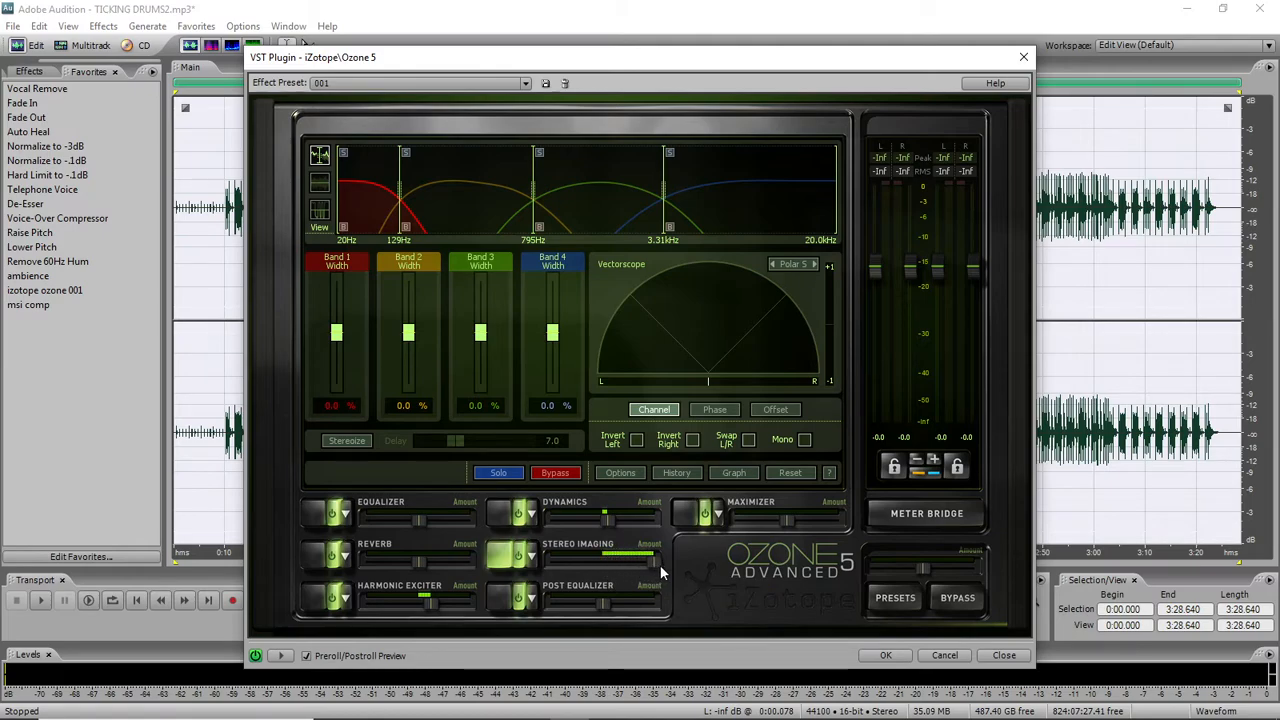
pyautogui.moveTo(660, 564); pyautogui.dragTo(607, 565)
# - Check the Post Equalizer and Equalizer curves and apply the Ozone 5 processing to the selection
pyautogui.click(508, 603)
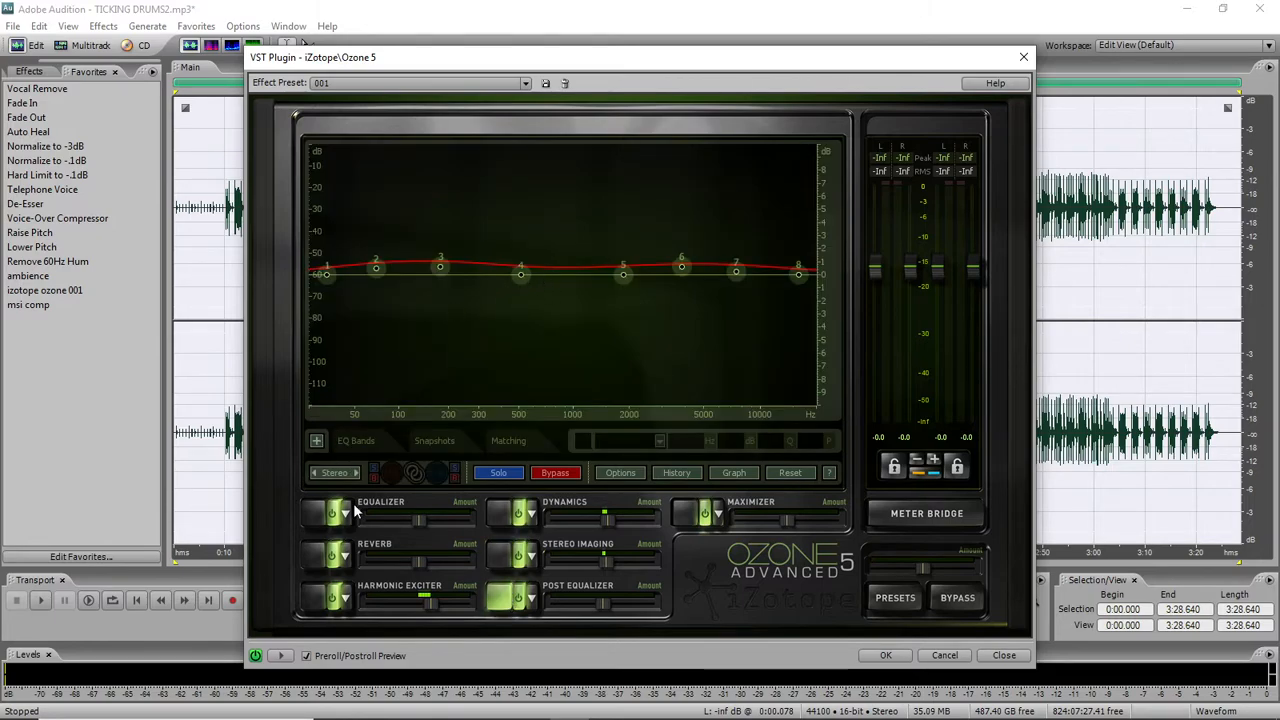
pyautogui.click(316, 514)
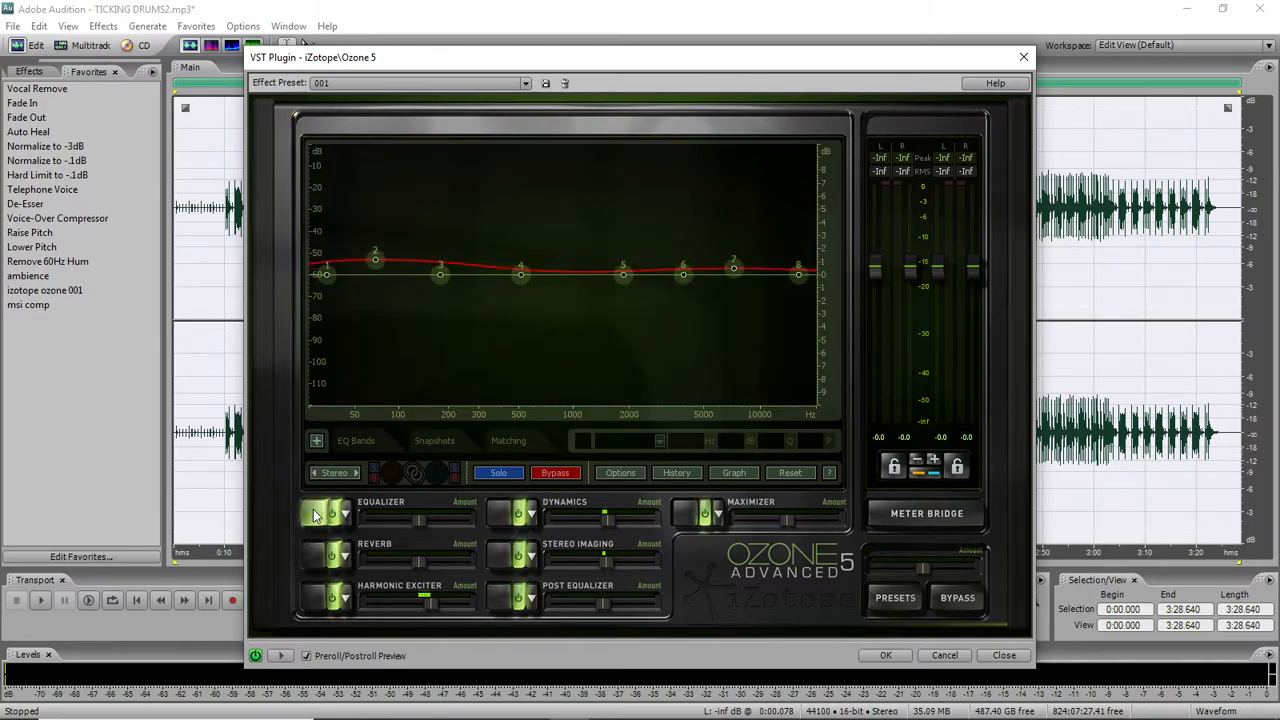
pyautogui.click(508, 600)
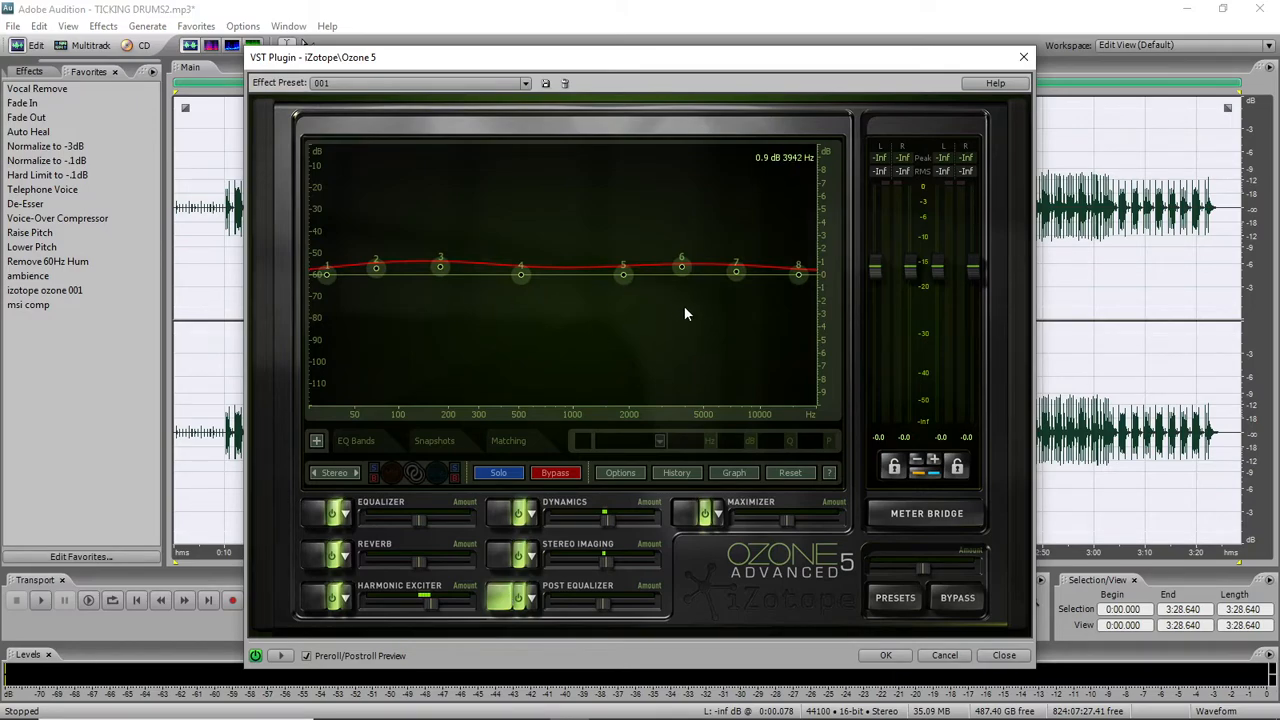
pyautogui.click(884, 656)
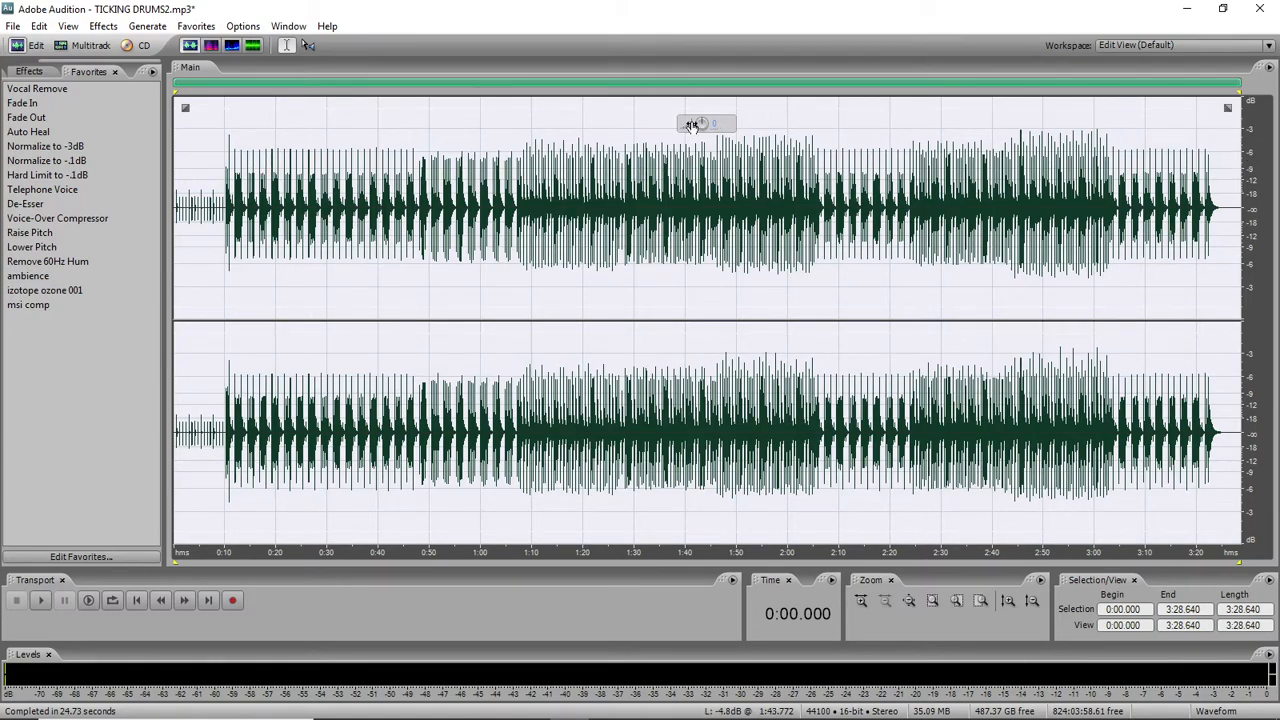
# - Raise the volume of the whole mastered waveform until its peaks come close to full scale
pyautogui.moveTo(697, 123); pyautogui.dragTo(691, 116)
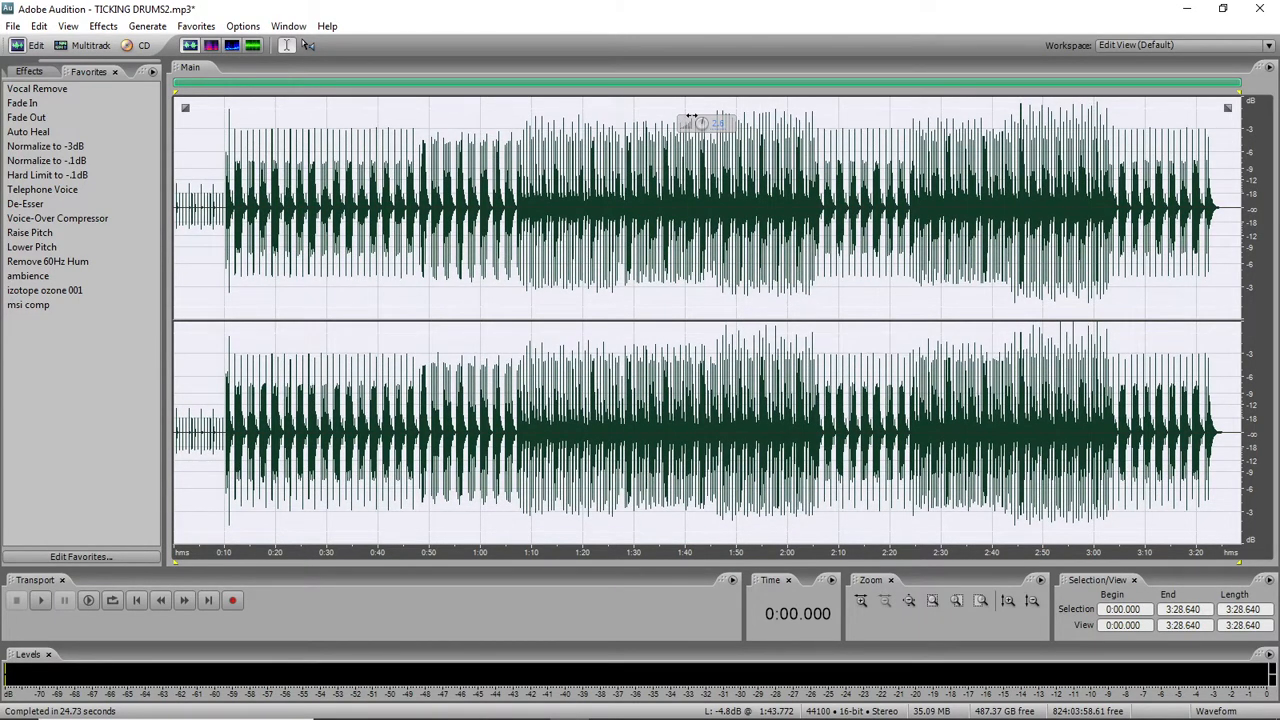
pyautogui.moveTo(693, 119); pyautogui.dragTo(693, 119)
pyautogui.moveTo(182, 110); pyautogui.dragTo(135, 92)
pyautogui.click(222, 144)
pyautogui.click(89, 29)
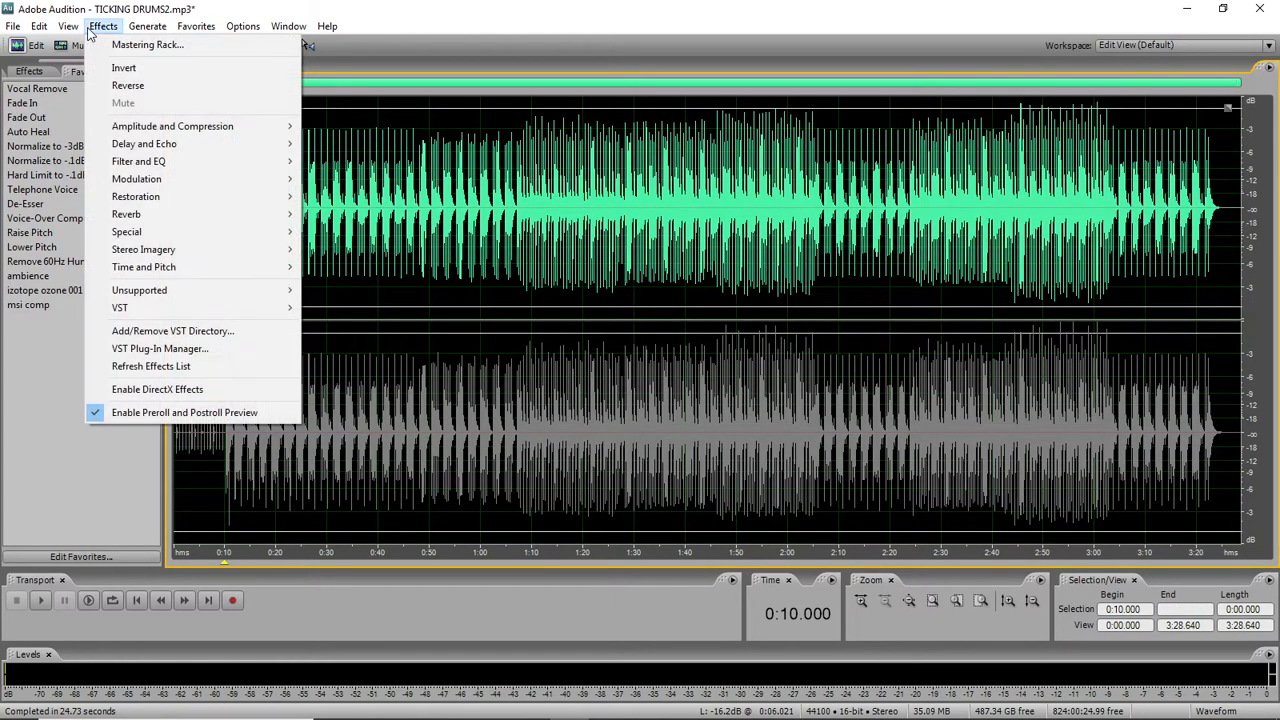
pyautogui.click(437, 140)
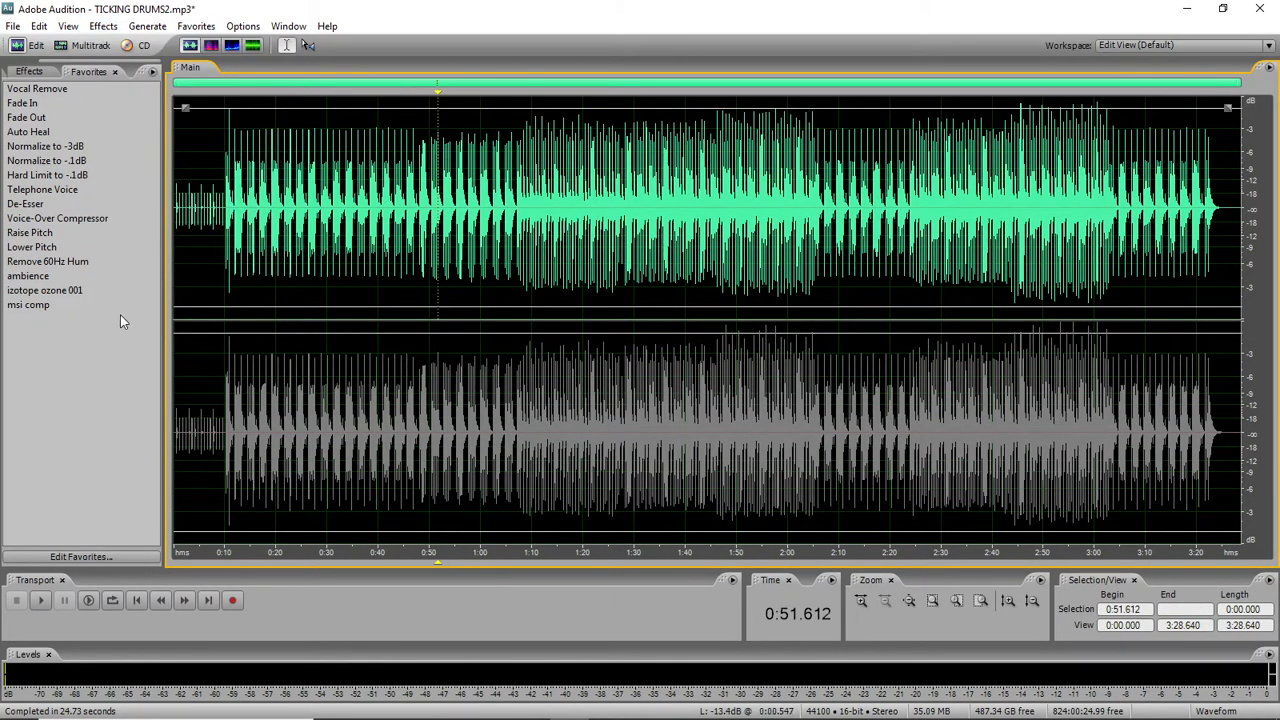
pyautogui.hotkey('ctrl', 'a')
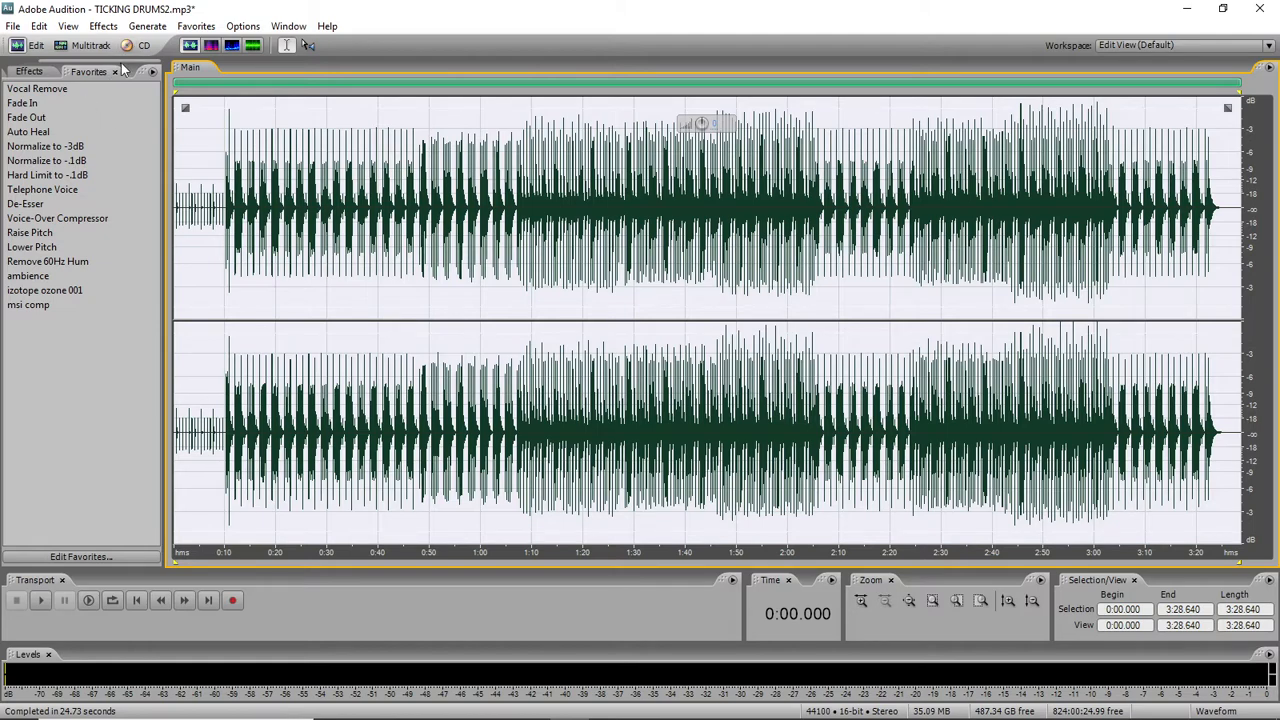
# - Switch to the Multitrack View, open the Master track's Multiband Compressor and apply the Enhance Highs preset
pyautogui.click(85, 45)
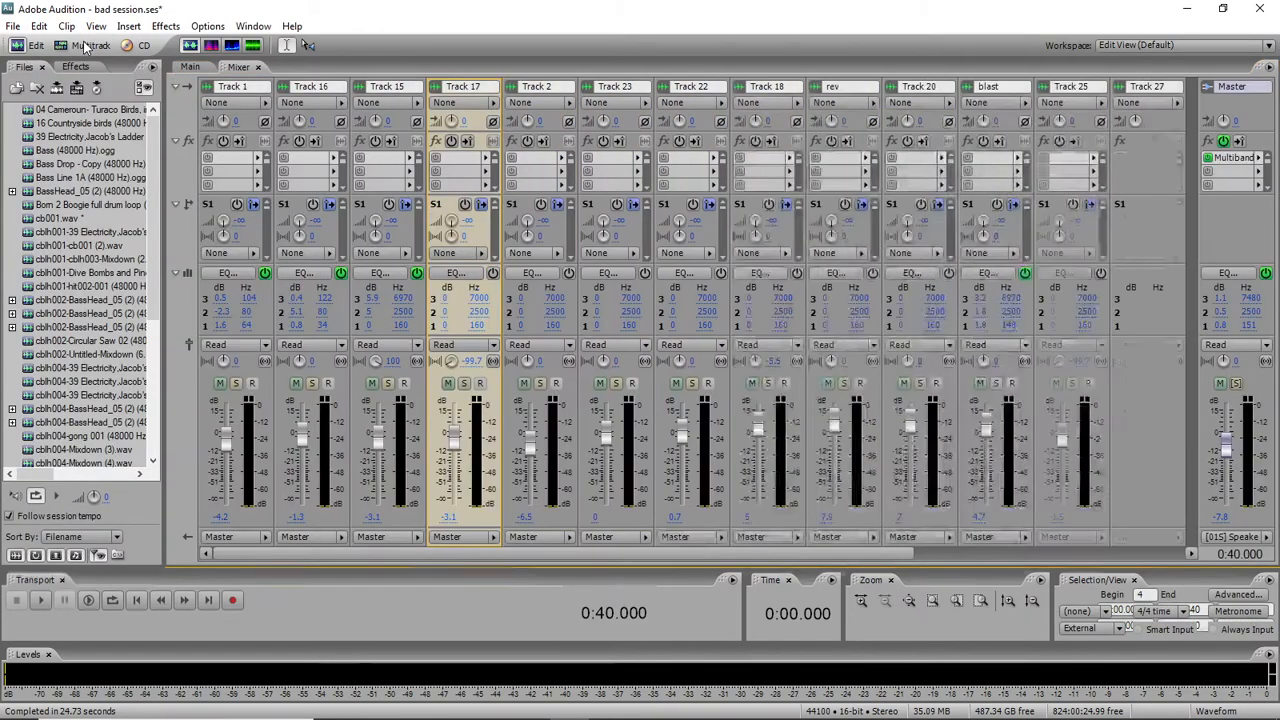
pyautogui.doubleClick(1230, 158)
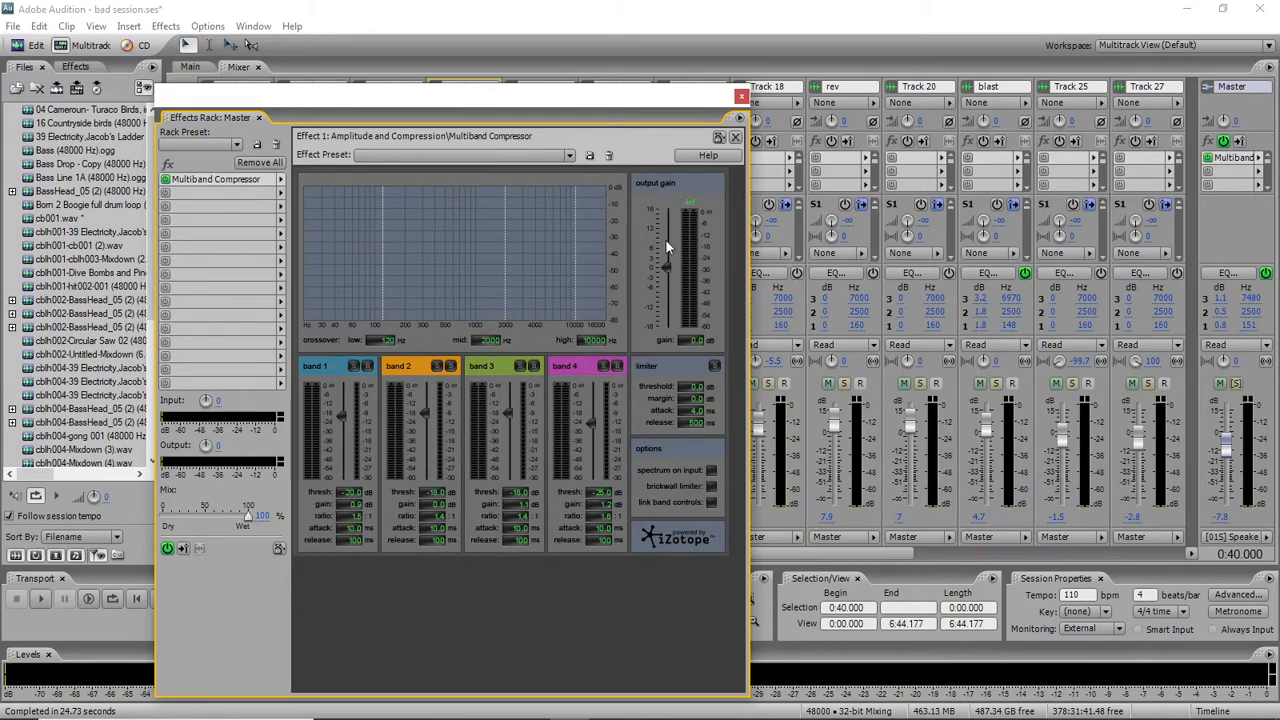
pyautogui.click(568, 155)
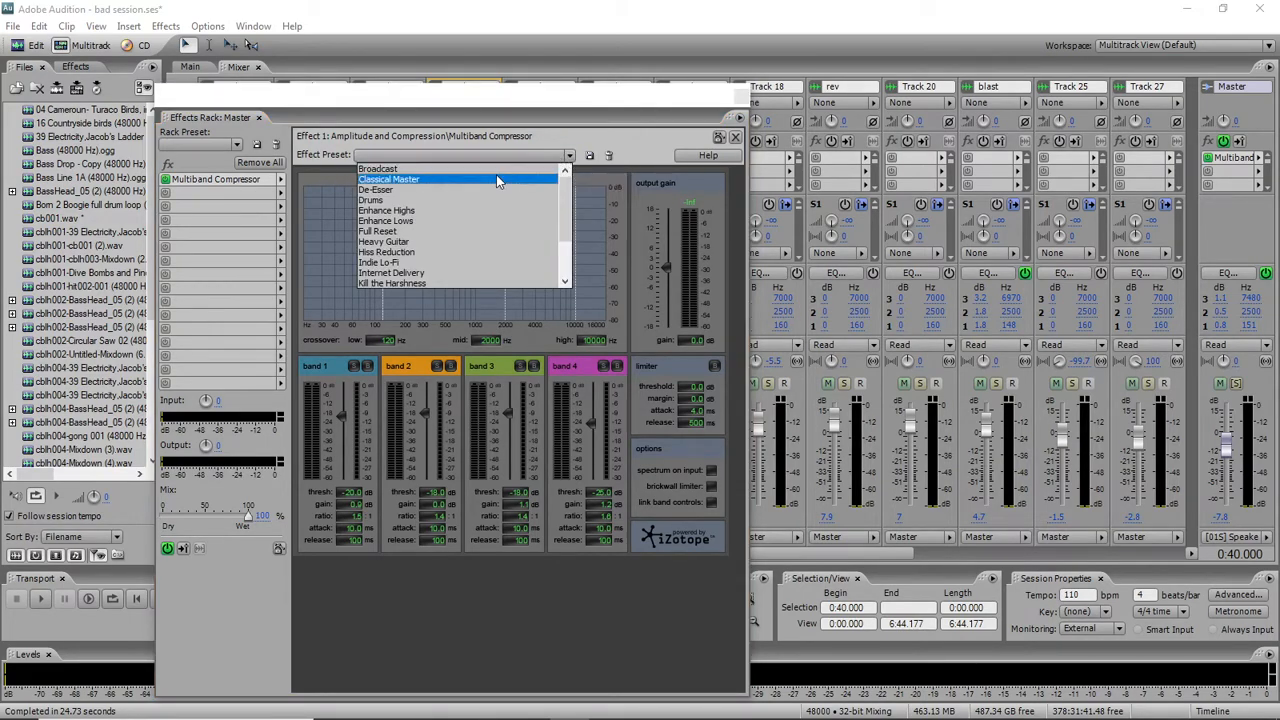
pyautogui.click(450, 214)
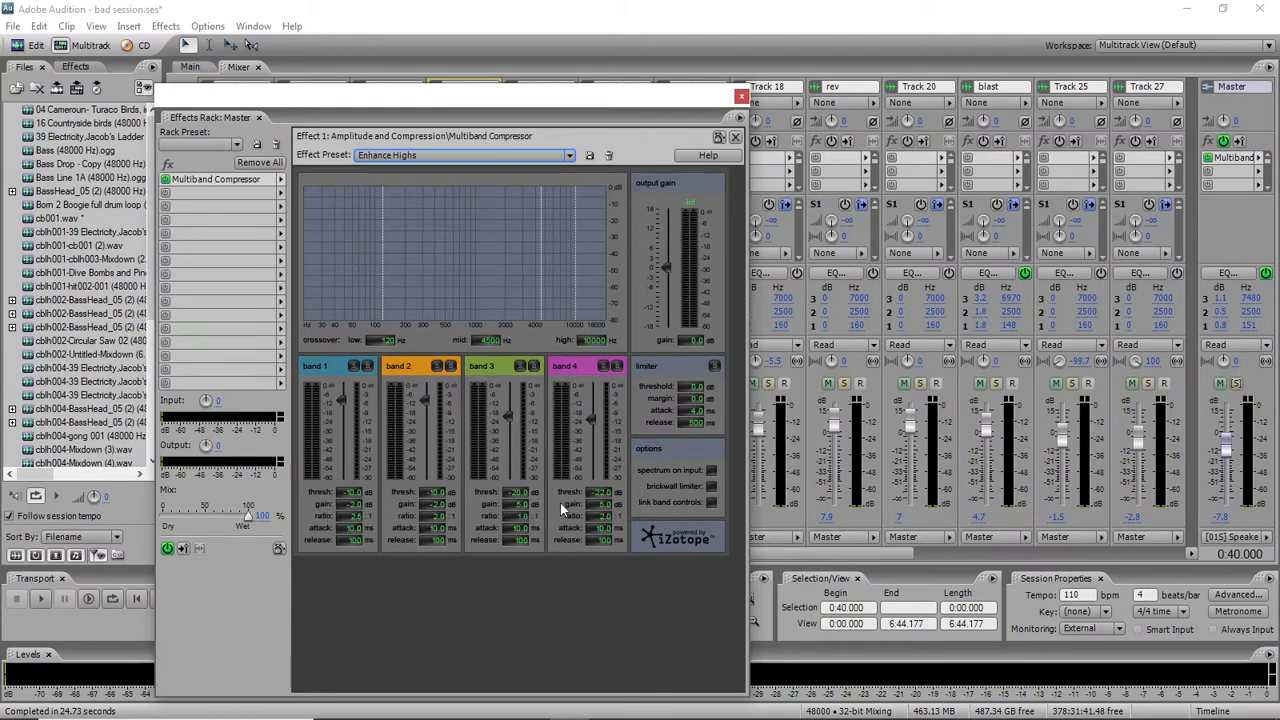
# - Set the Master's Multiband Compressor to the Classical Master preset, try its band 3 and band 1 gains, and close the rack
pyautogui.click(569, 156)
pyautogui.scroll(2, 494, 209)
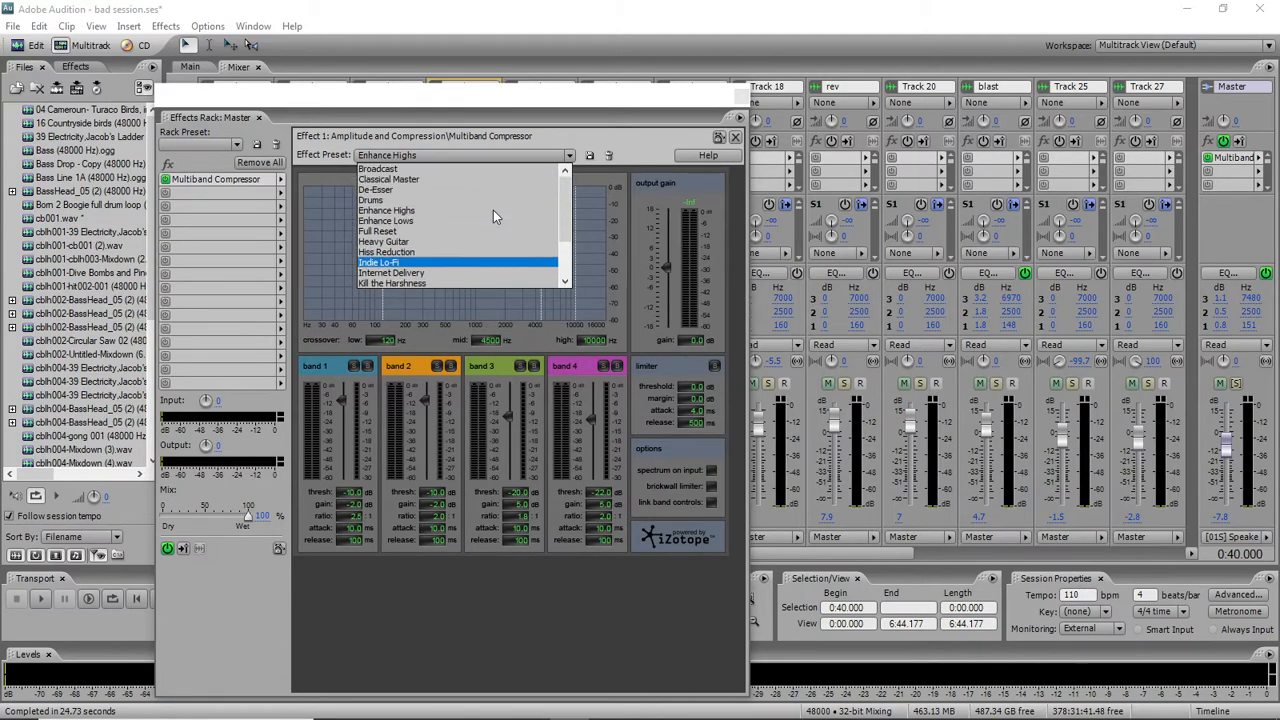
pyautogui.click(431, 179)
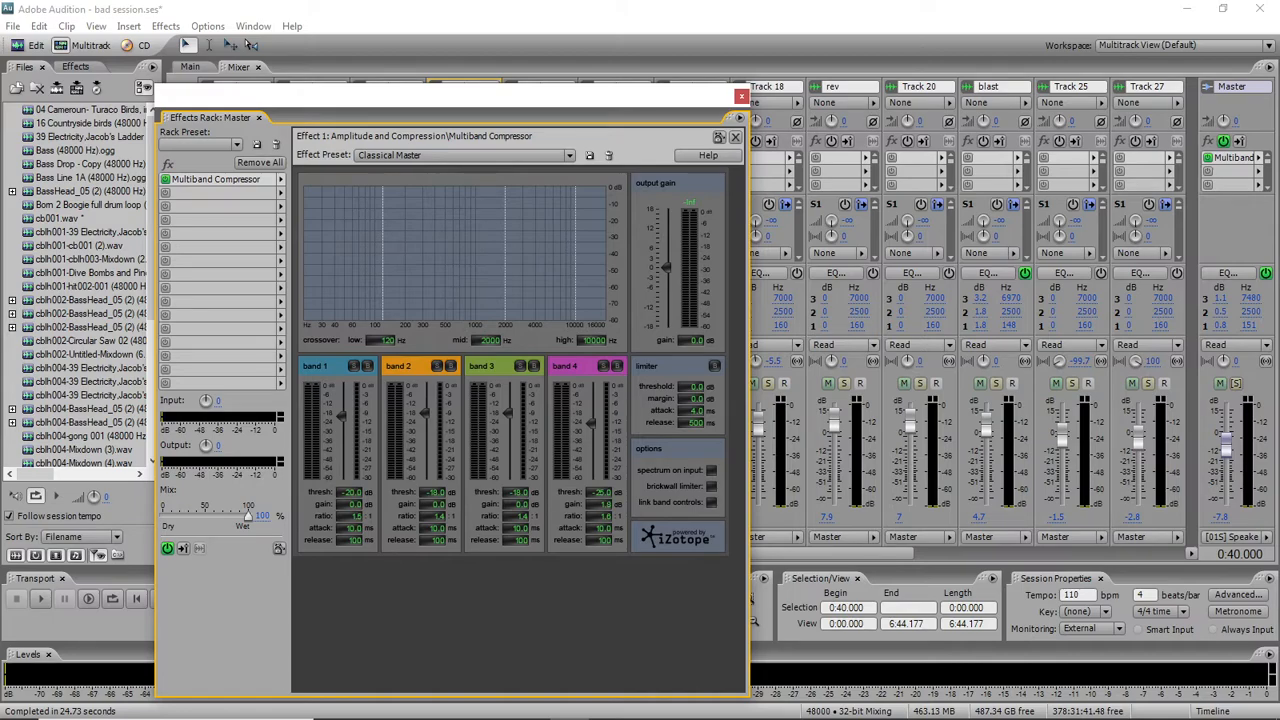
pyautogui.moveTo(522, 510); pyautogui.dragTo(522, 500)
pyautogui.moveTo(360, 504); pyautogui.dragTo(360, 502)
pyautogui.click(741, 97)
# - Return to the Edit View and apply the izotope ozone 001 favorite to the whole drum waveform
pyautogui.click(168, 26)
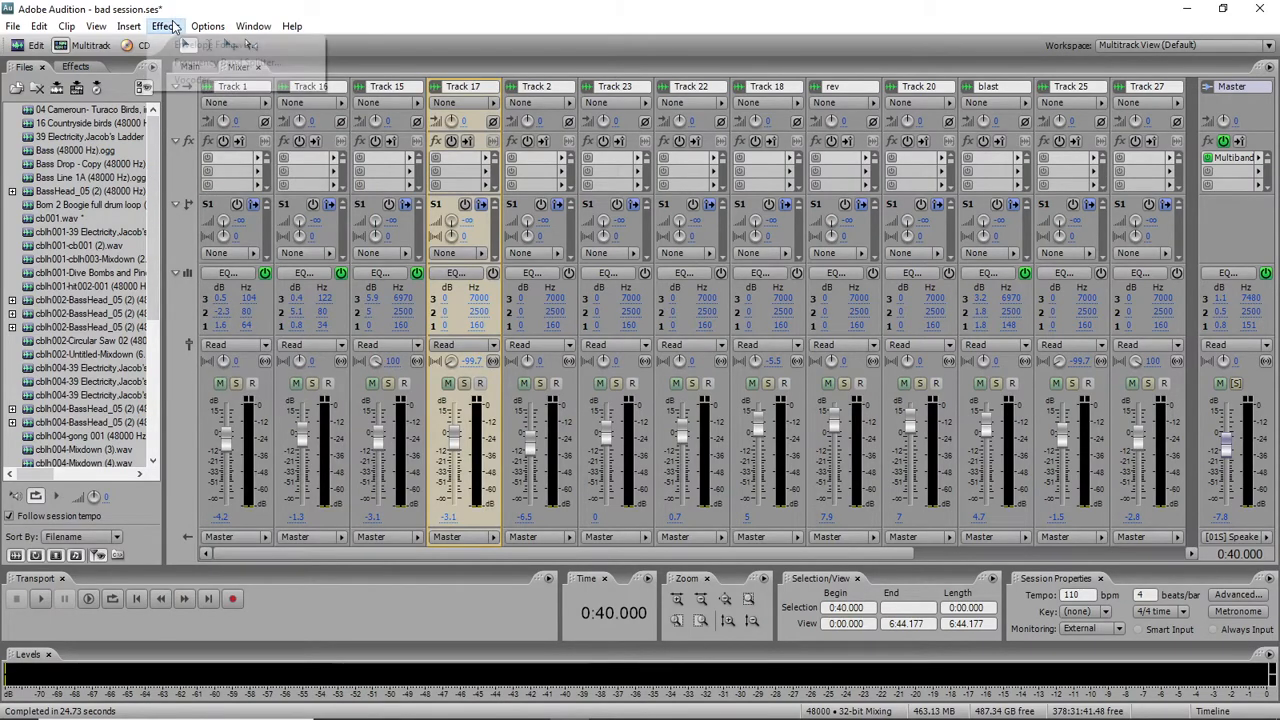
pyautogui.click(115, 44)
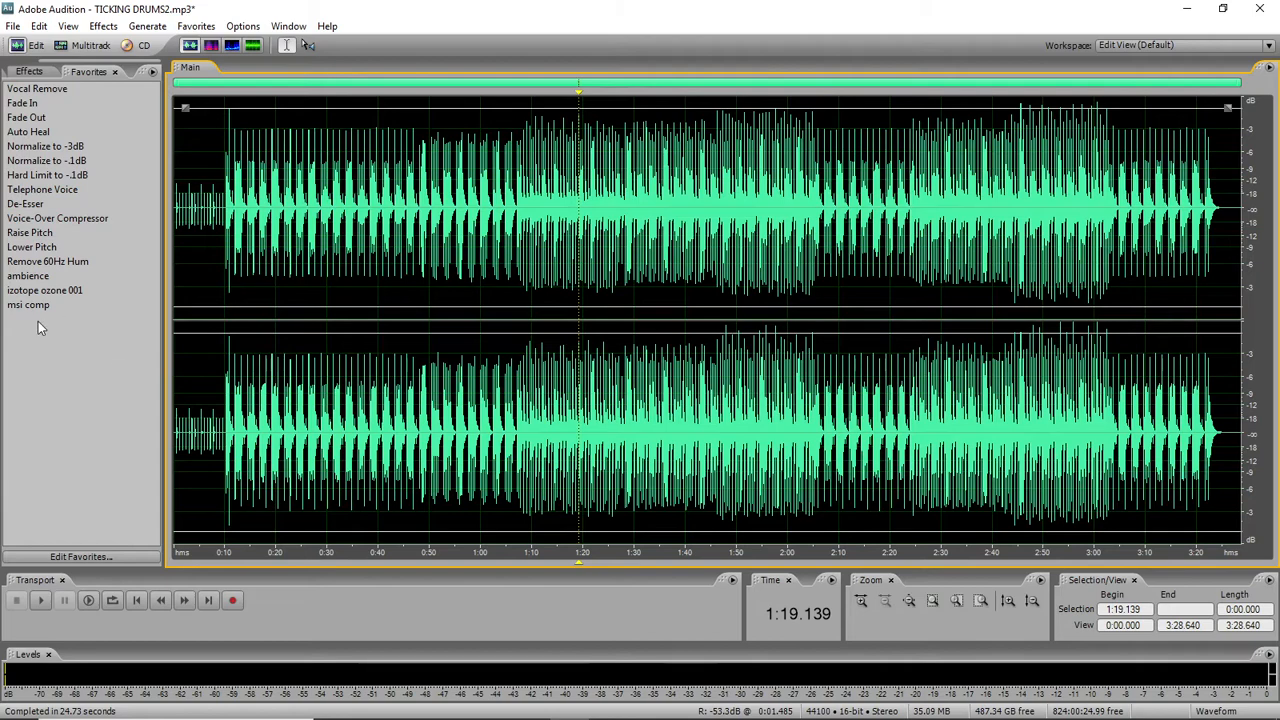
pyautogui.click(62, 290)
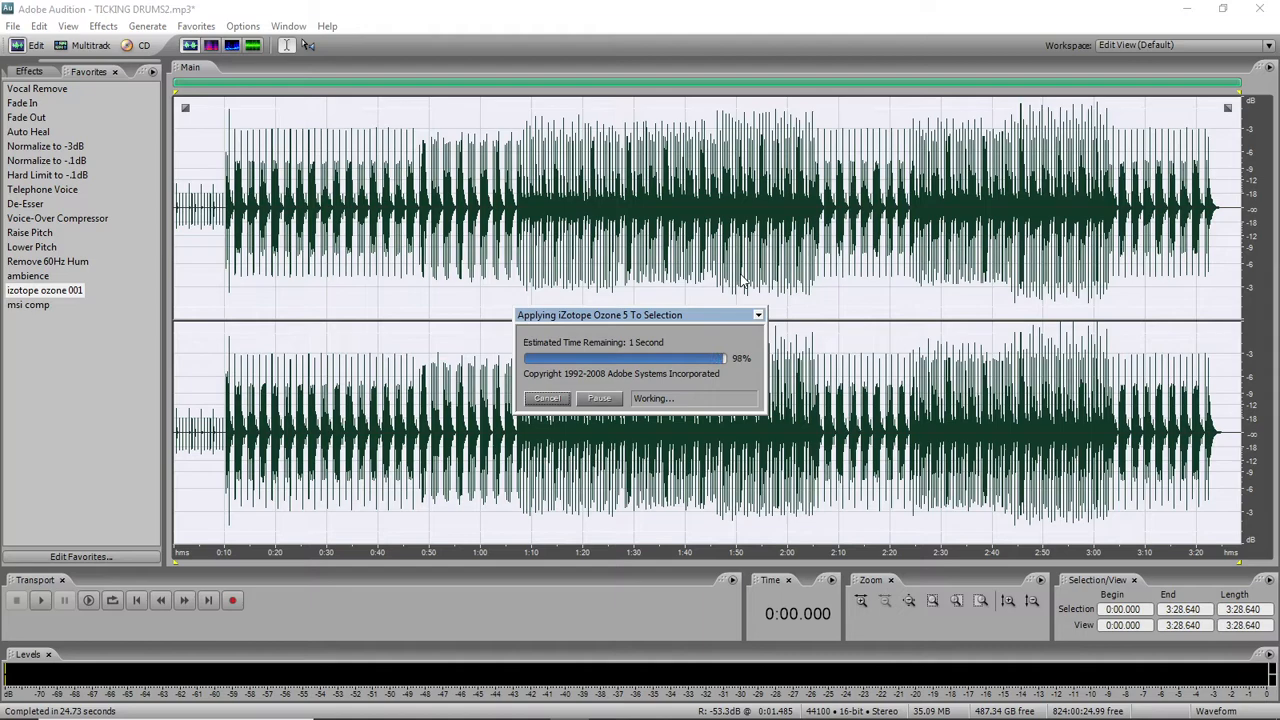
# - Undo the last Ozone 5 processing and place the cursor at about 0:48 in the waveform
pyautogui.click(38, 27)
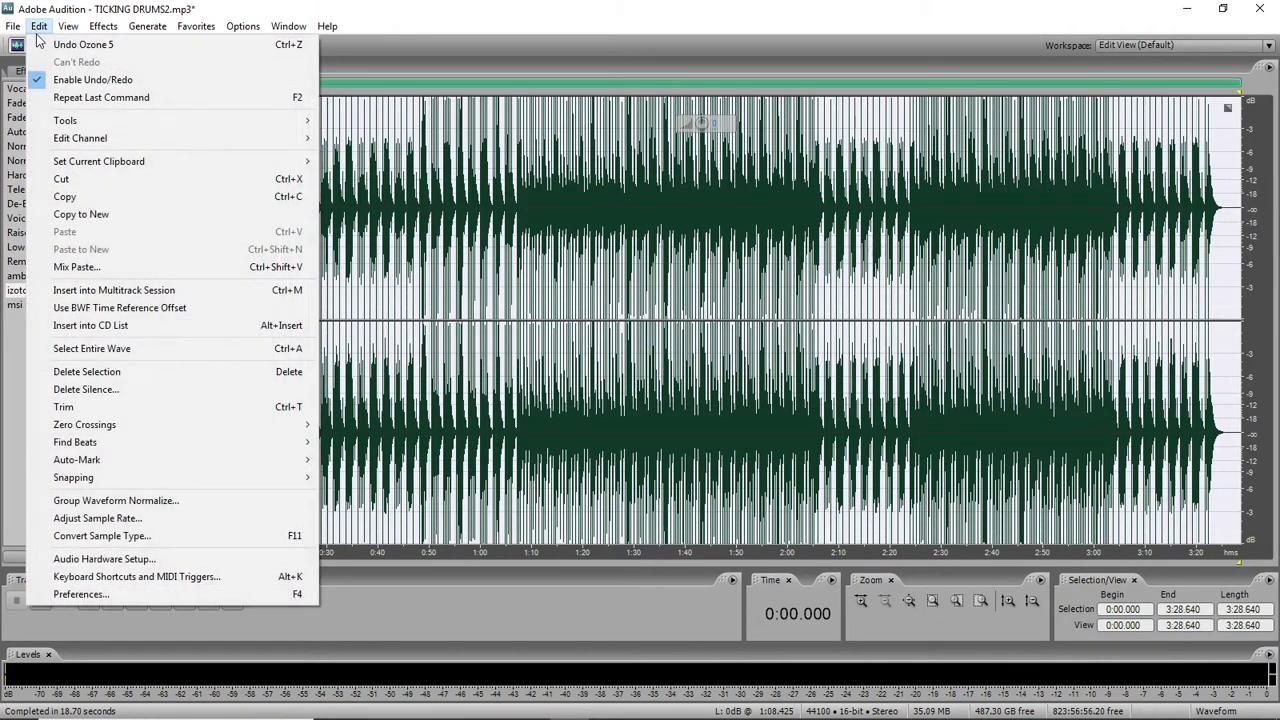
pyautogui.click(42, 44)
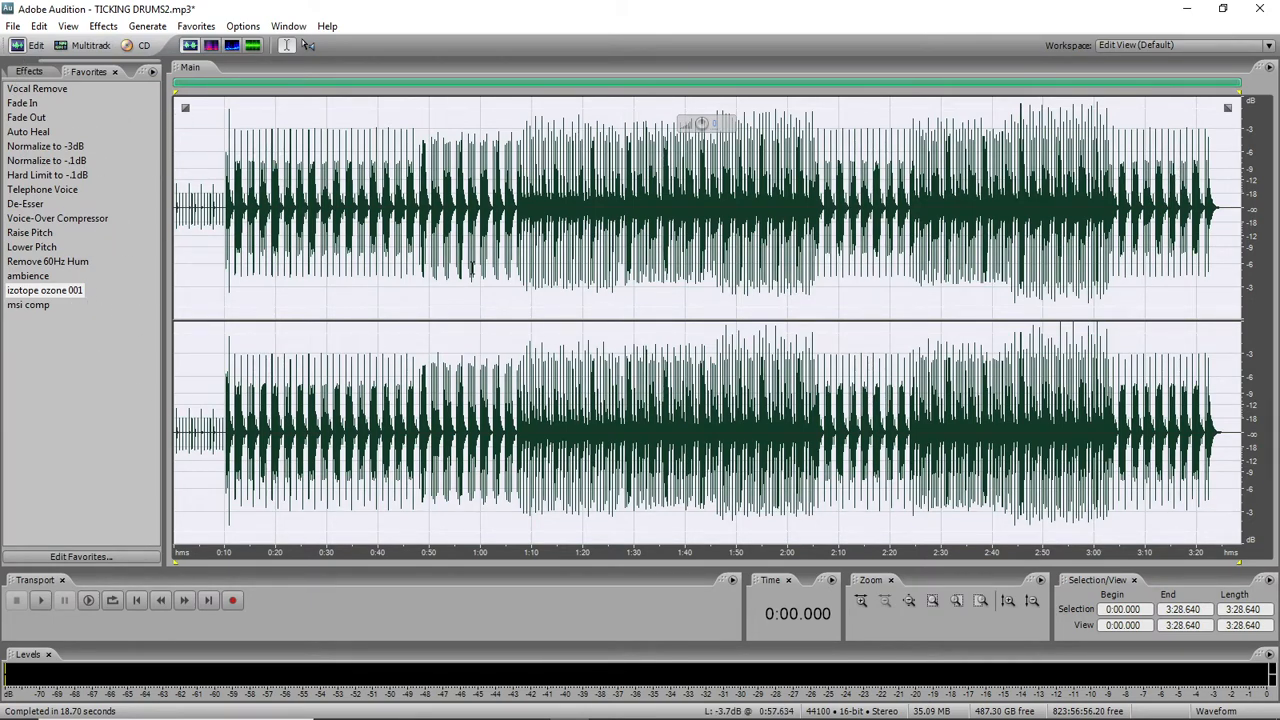
pyautogui.click(308, 265)
pyautogui.click(421, 200)
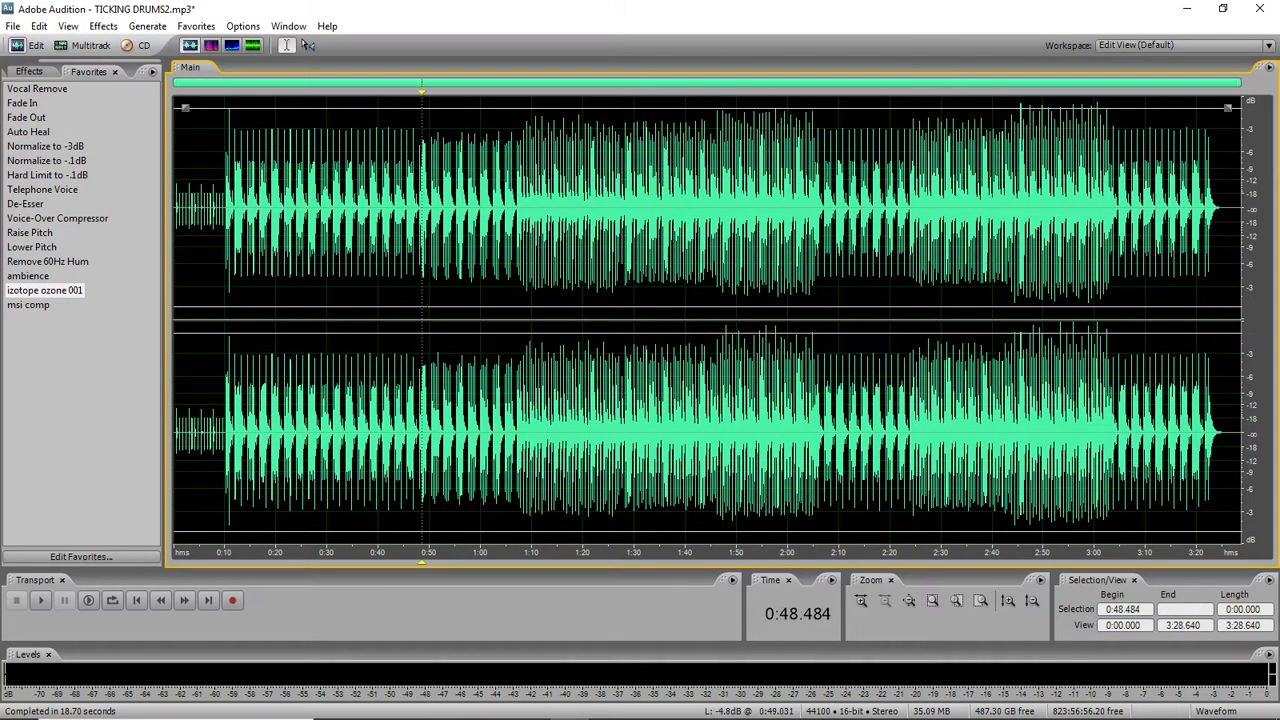
# - Switch to the Multitrack View and look through the session's tracks in the Main timeline
pyautogui.click(83, 46)
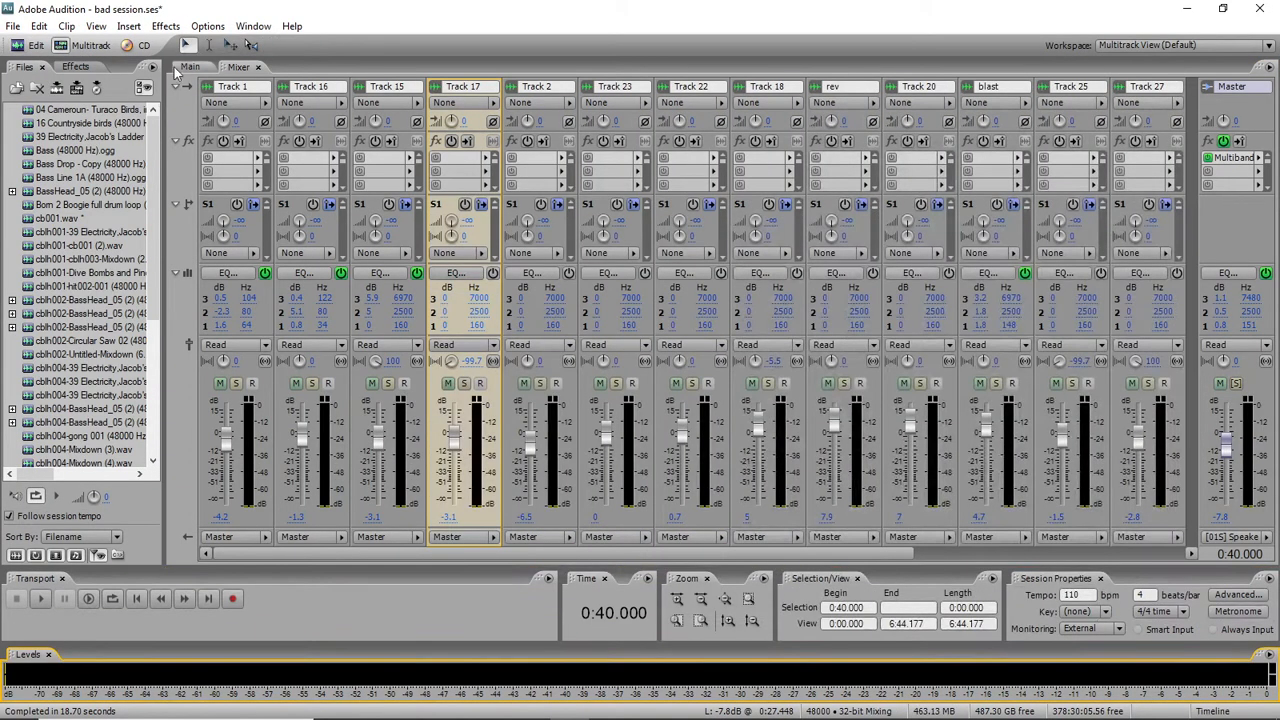
pyautogui.click(187, 67)
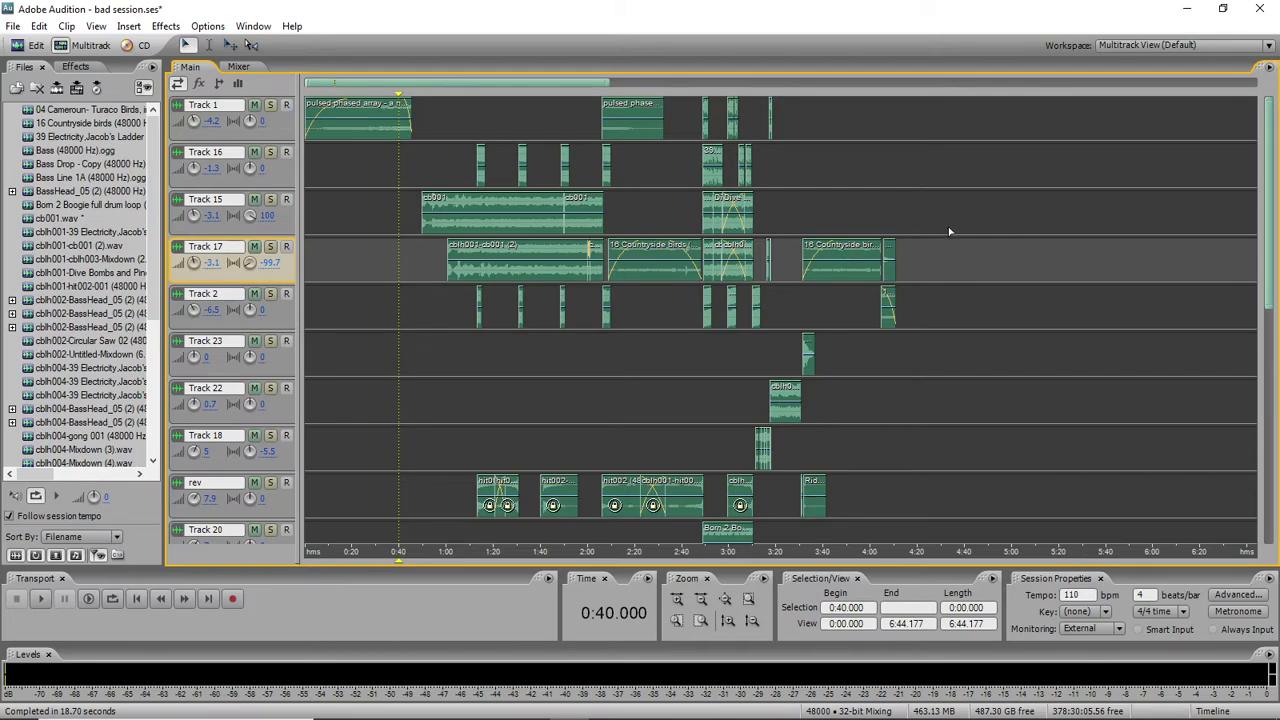
pyautogui.scroll(-5, 950, 222)
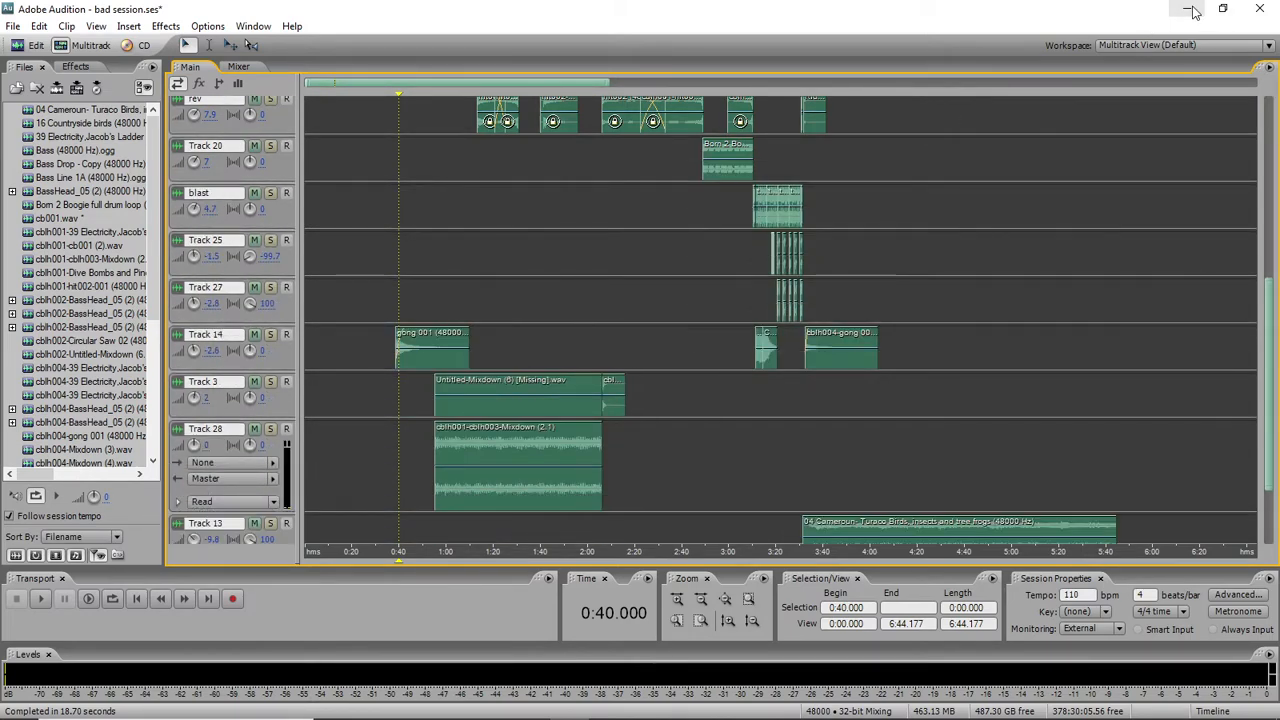
# - Switch to the Vivaldi browser and search Google for "presonus studio one" in a new tab
pyautogui.click(1187, 8)
pyautogui.click(530, 704)
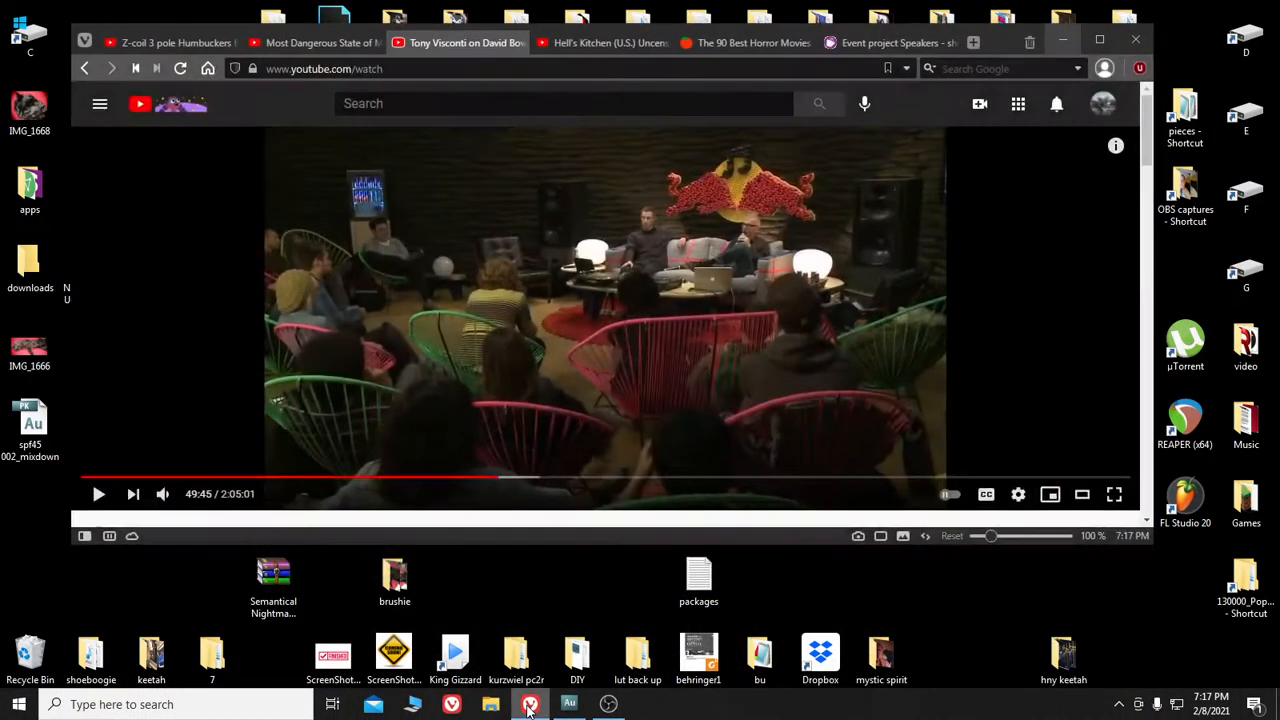
pyautogui.click(973, 42)
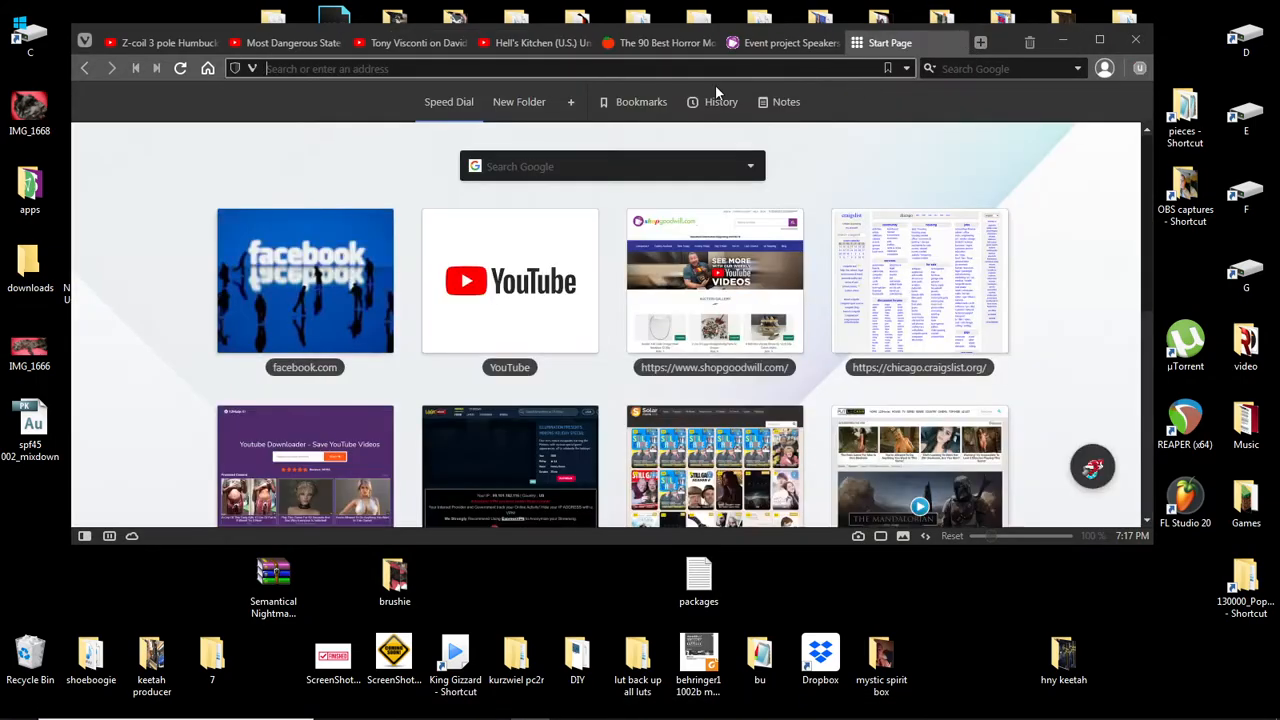
pyautogui.click(612, 166)
pyautogui.write('p')
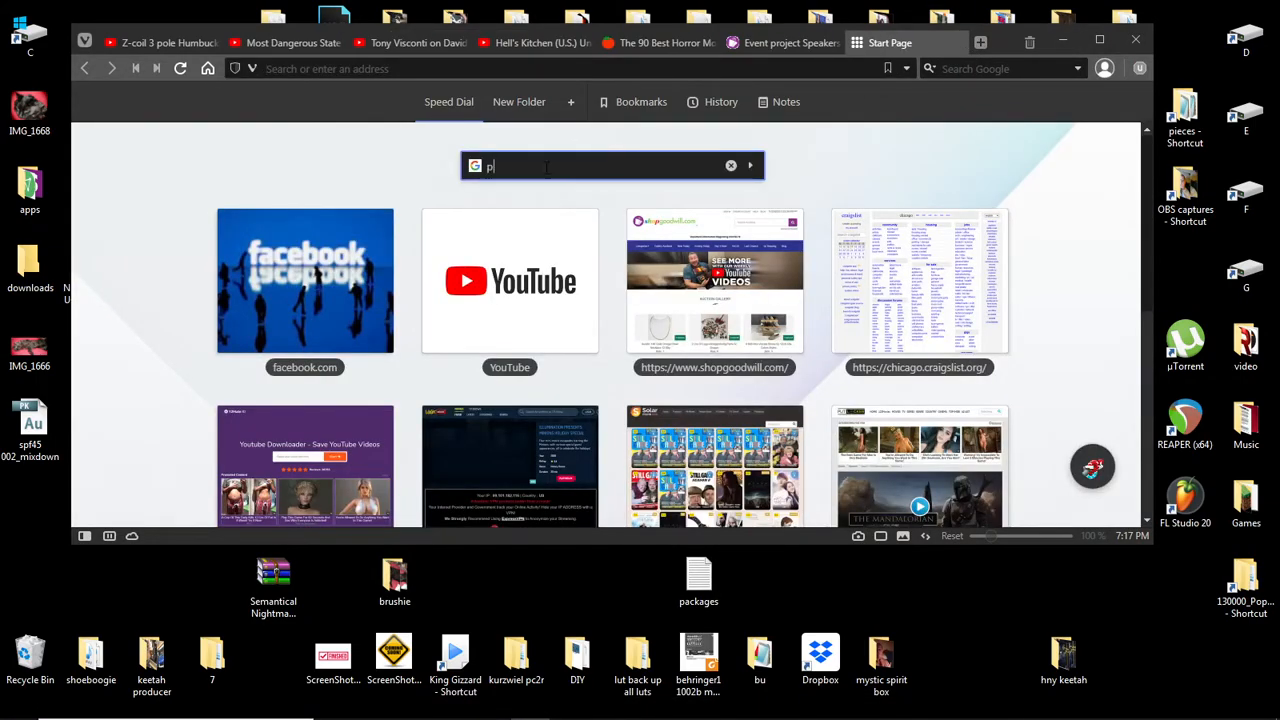
pyautogui.write('resonus studiop')
pyautogui.press('BackSpace')
pyautogui.press('BackSpace')
pyautogui.write('o o')
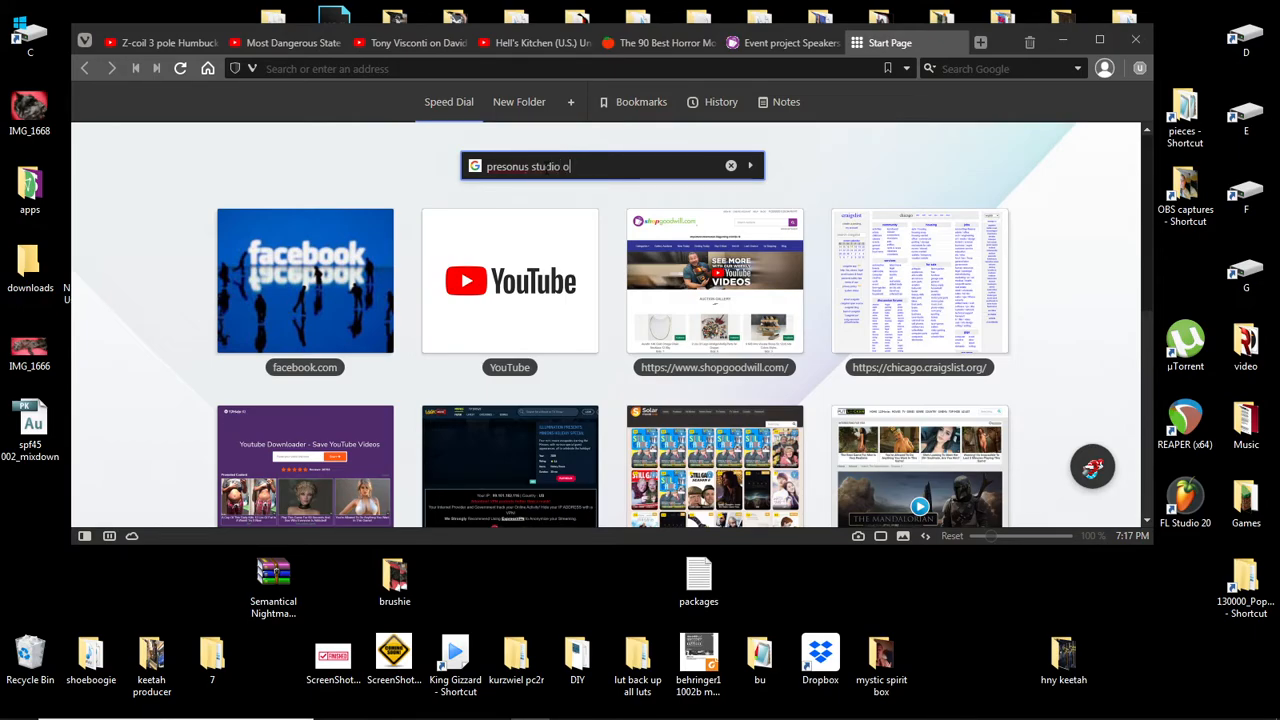
pyautogui.write('ne')
pyautogui.press('Return')
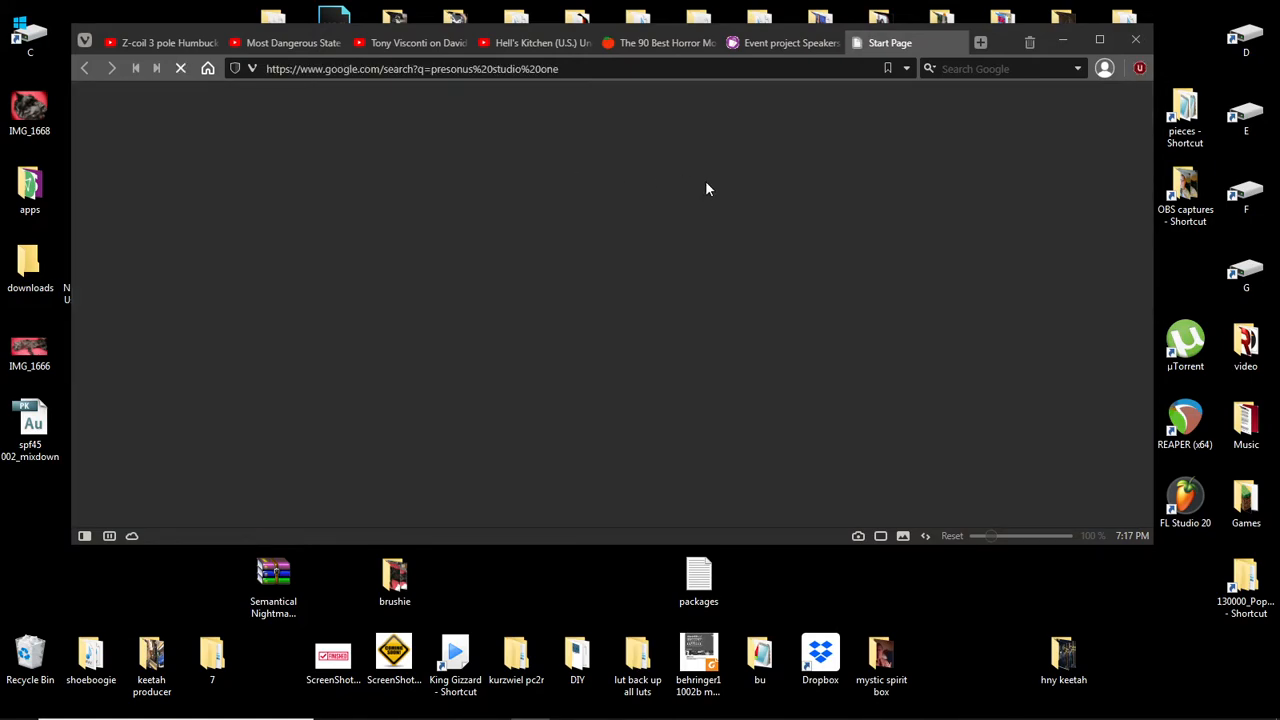
# - Maximize the browser window and preview the PreSonus Studio One 5 Professional picture from the image results
pyautogui.click(1100, 39)
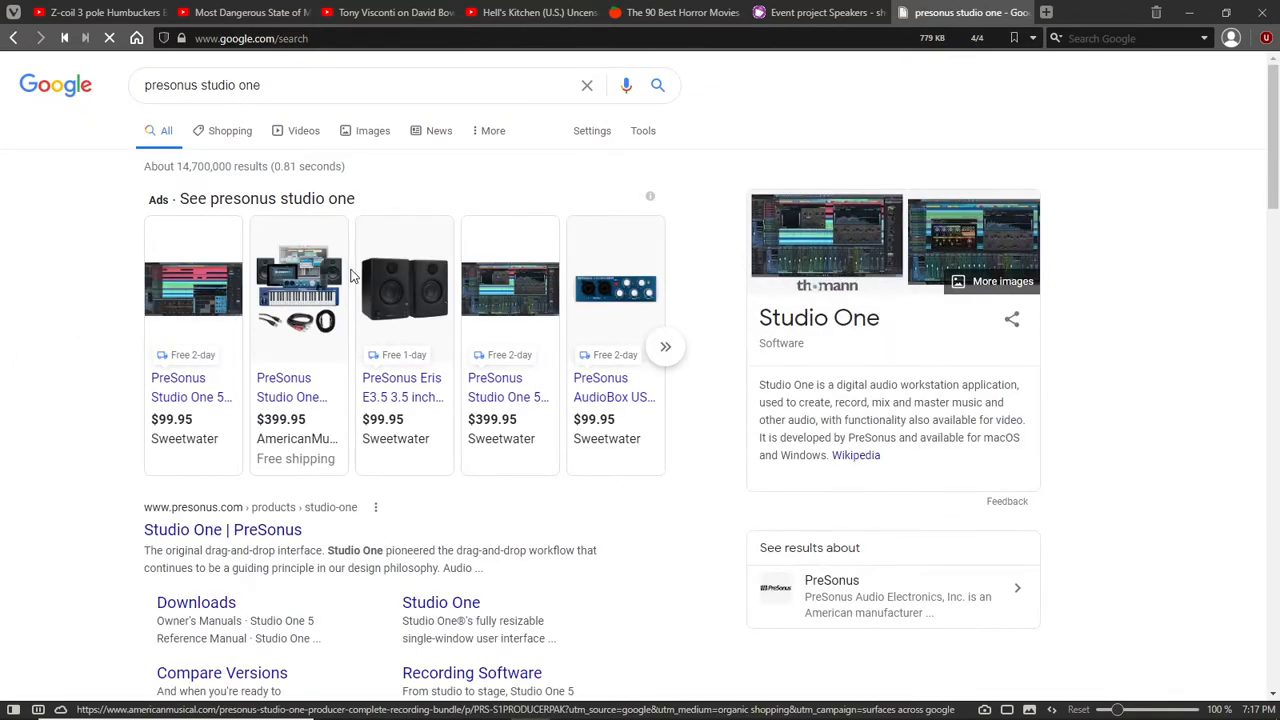
pyautogui.click(364, 133)
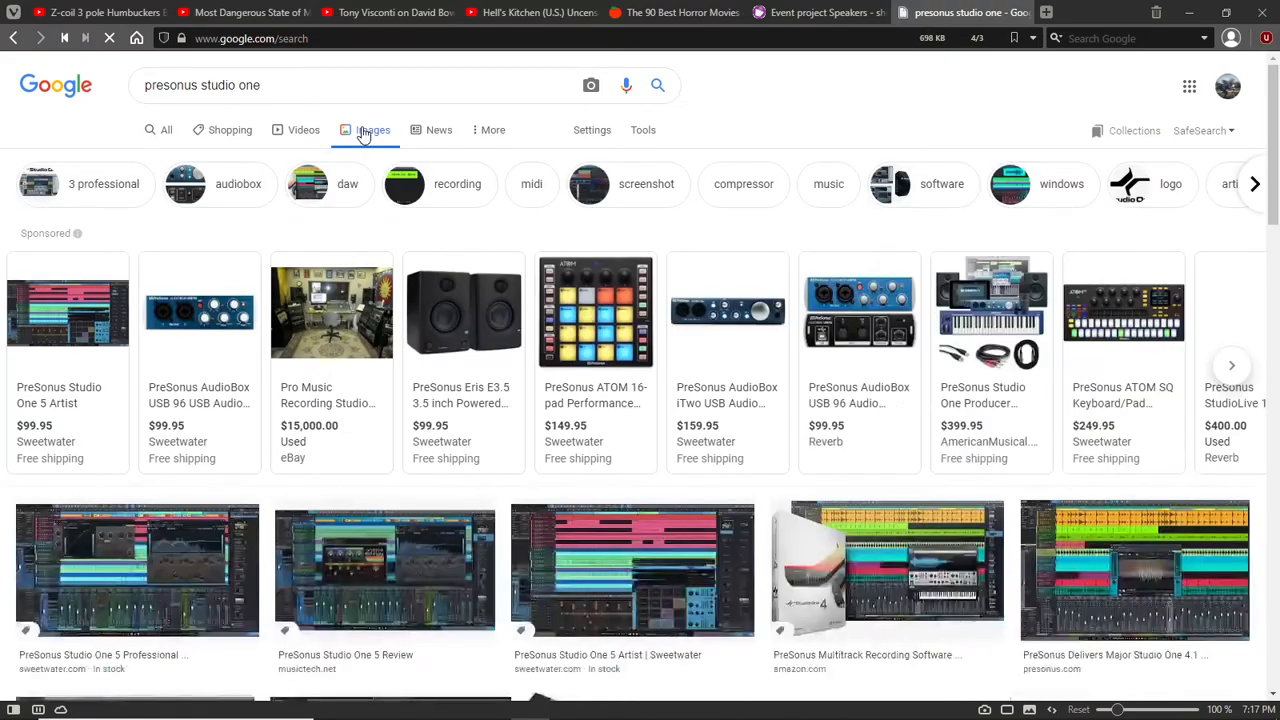
pyautogui.scroll(-3, 350, 255)
pyautogui.click(197, 416)
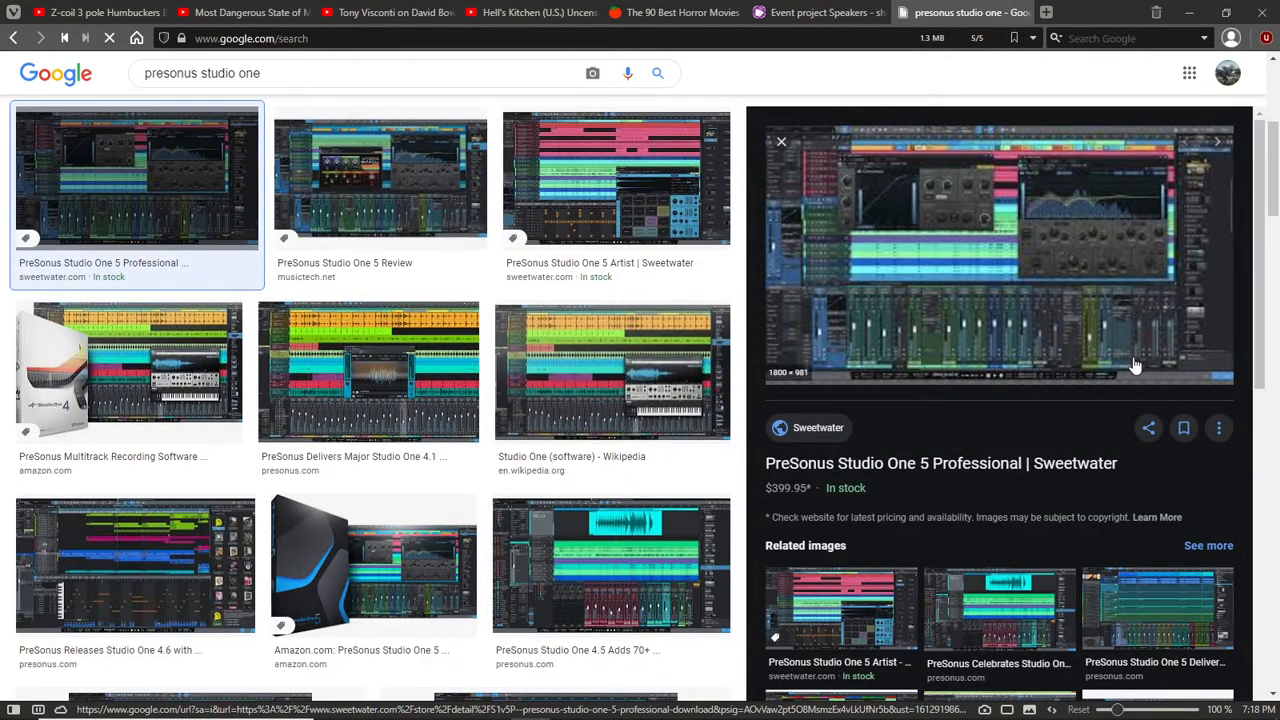
# - Open the Sweetwater product page for Studio One 5 Professional and enlarge its main screenshot to examine the interface
pyautogui.click(969, 466)
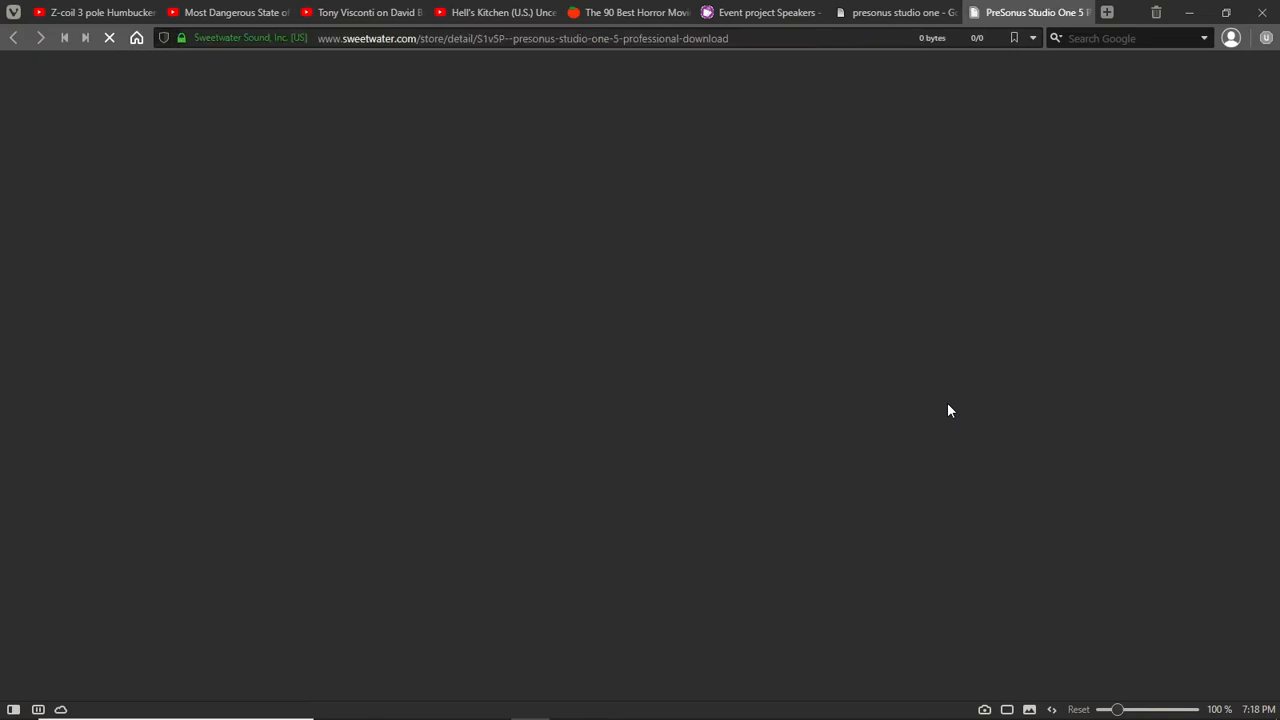
pyautogui.scroll(-3, 1169, 325)
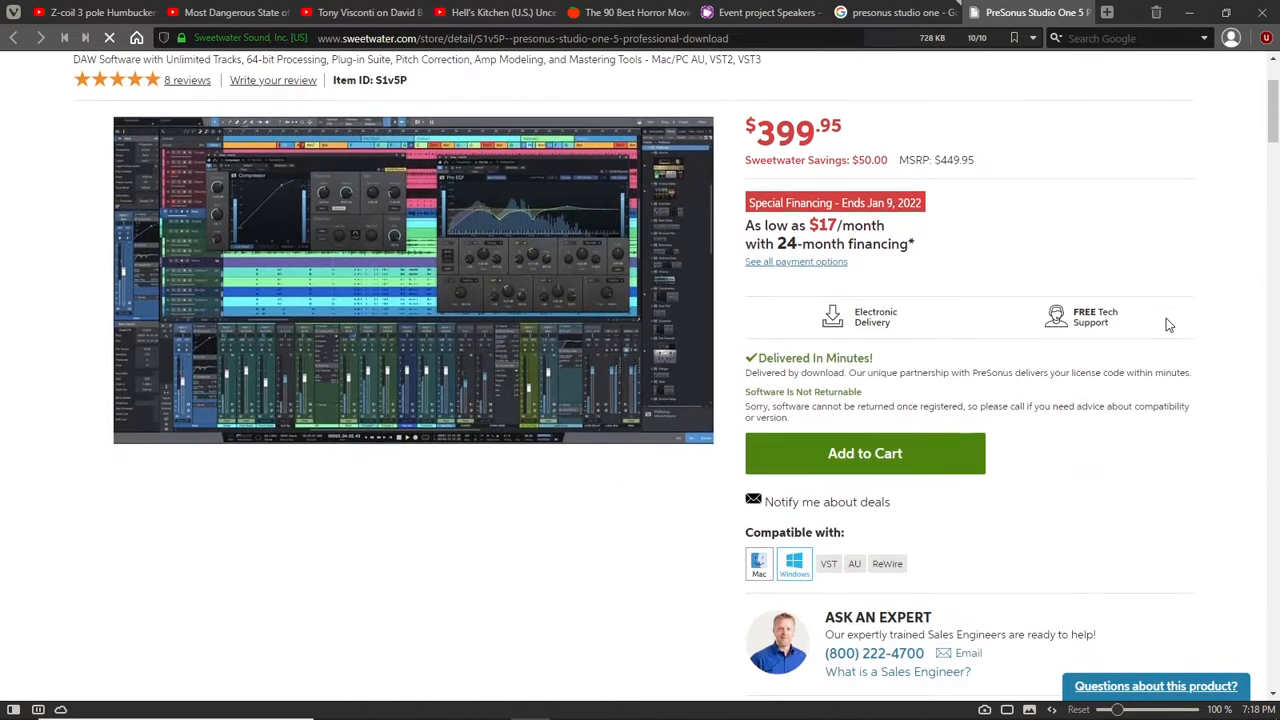
pyautogui.click(514, 335)
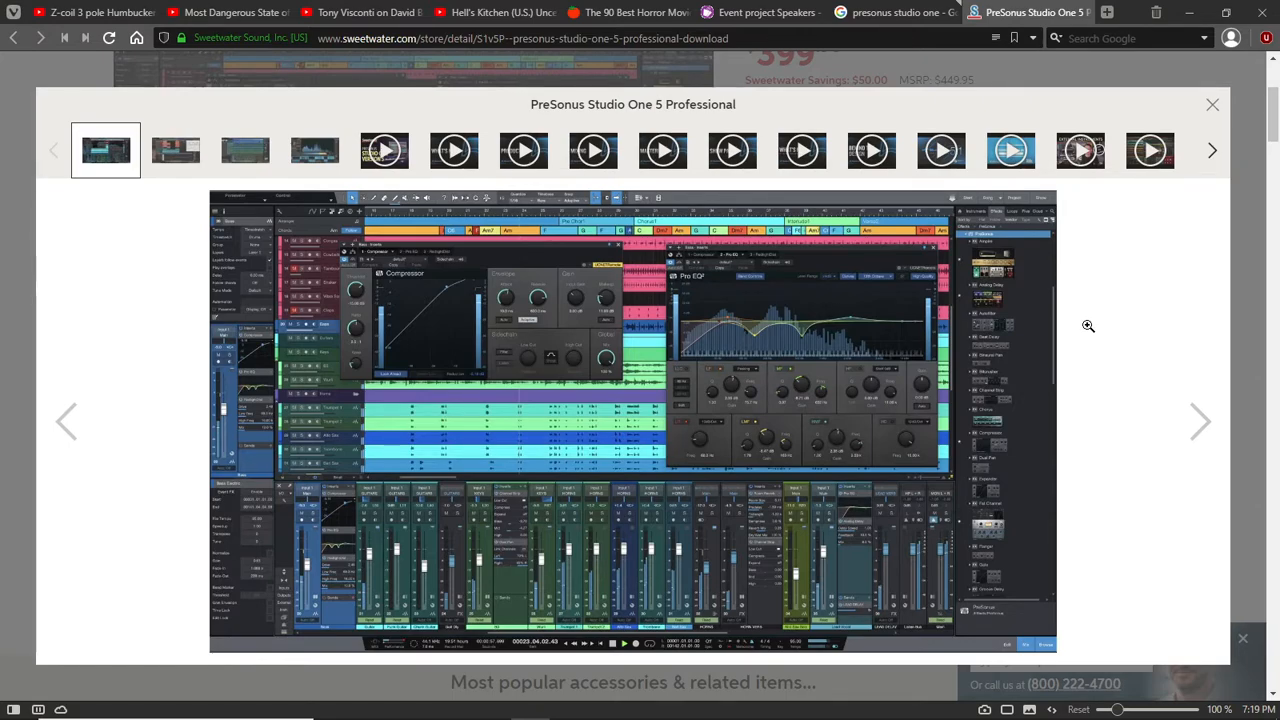
# - Switch back to Adobe Audition, inspect Track 15's first cb001 clip in the Edit View, and return to the Multitrack View
pyautogui.click(1199, 15)
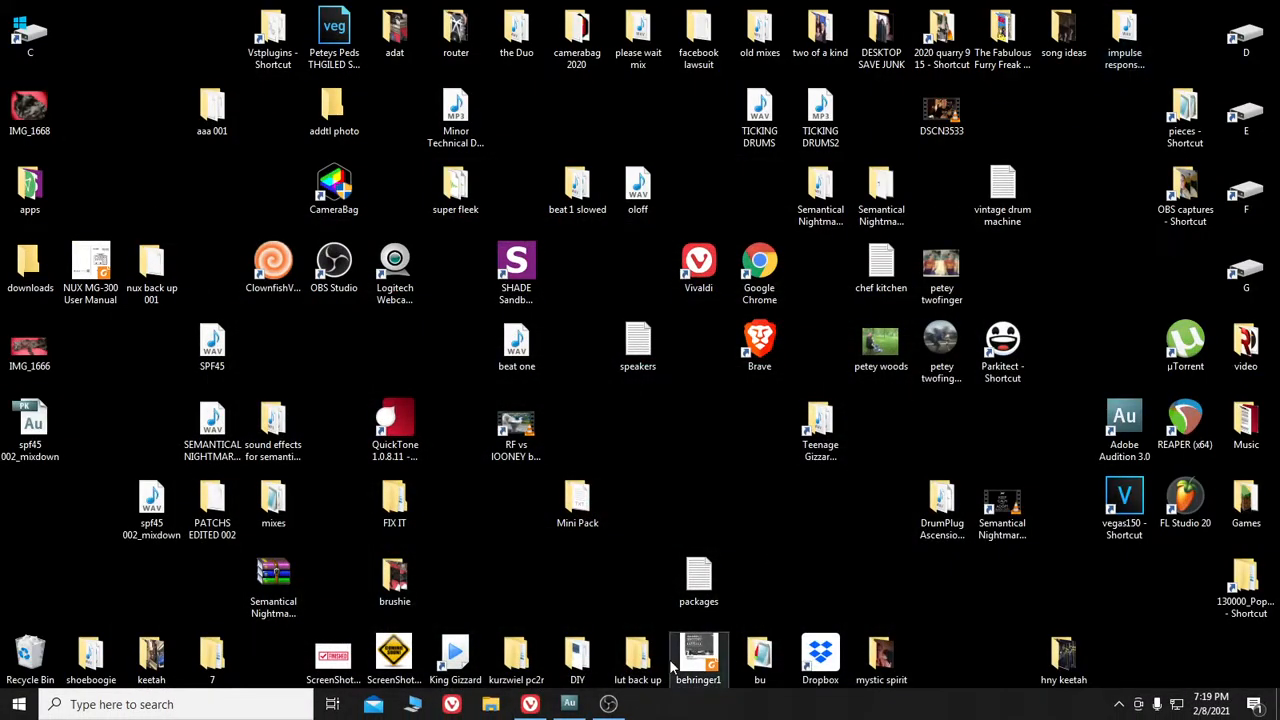
pyautogui.click(572, 704)
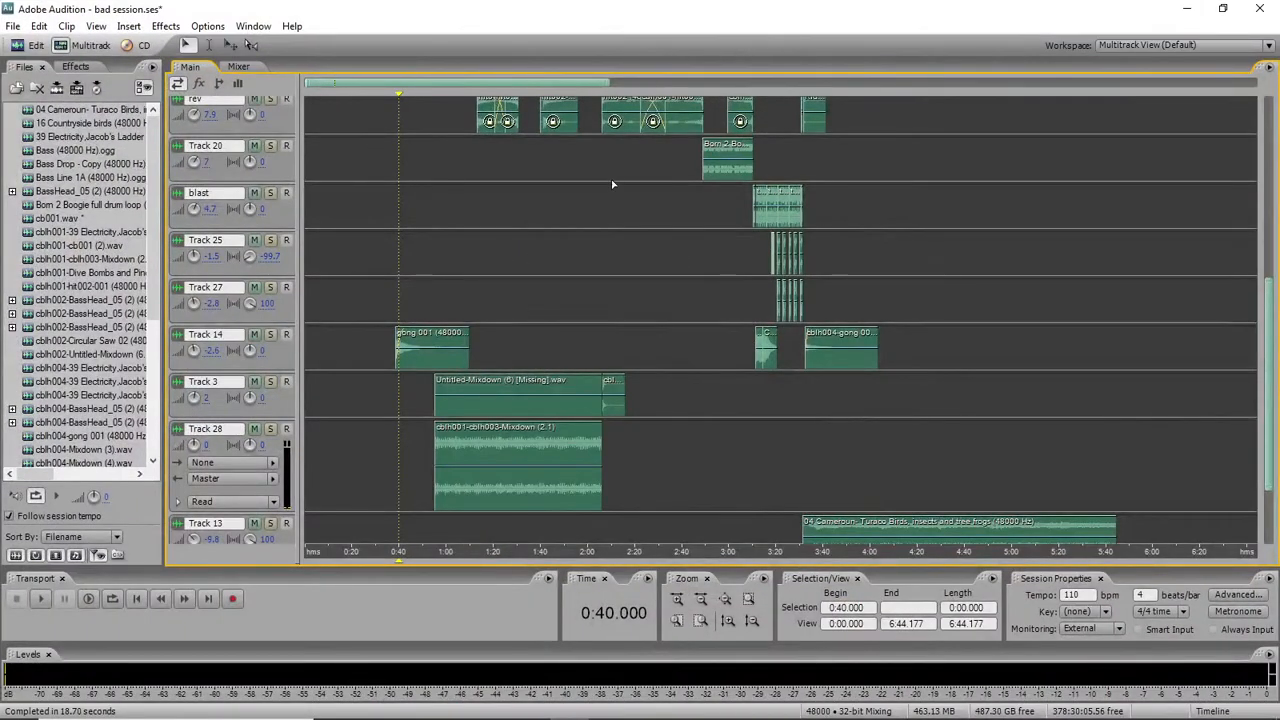
pyautogui.scroll(8, 701, 300)
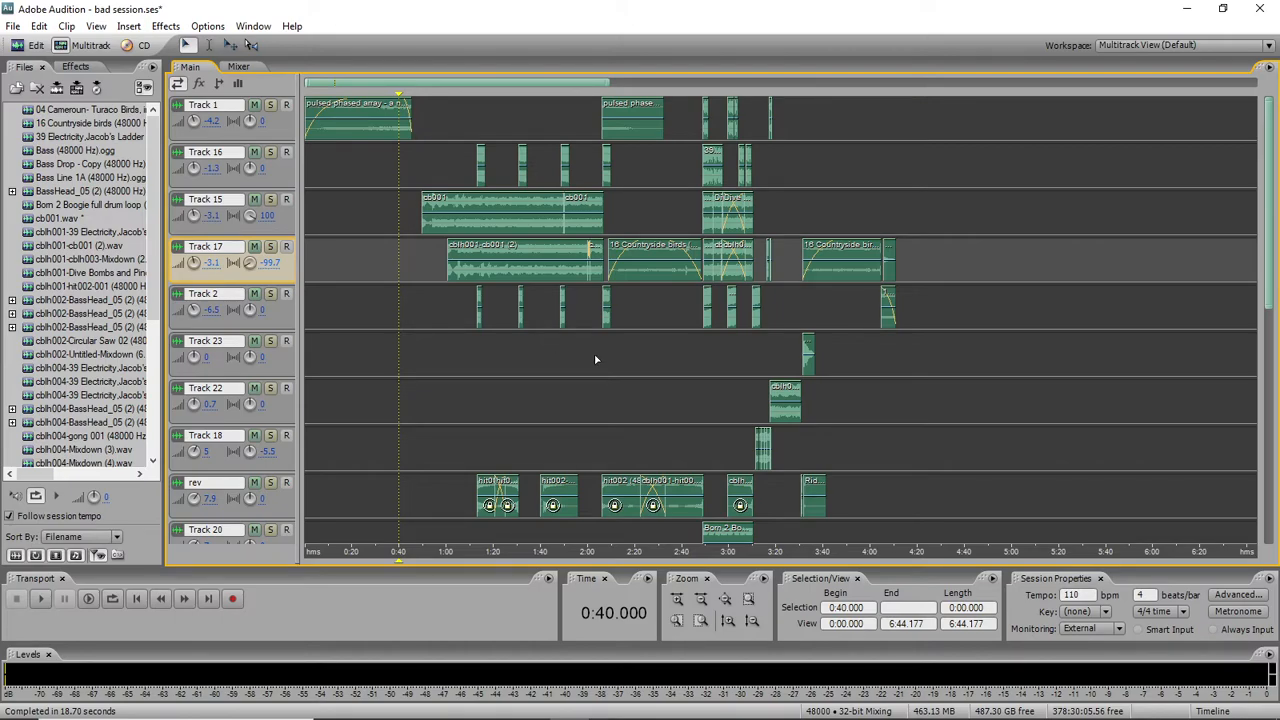
pyautogui.doubleClick(524, 222)
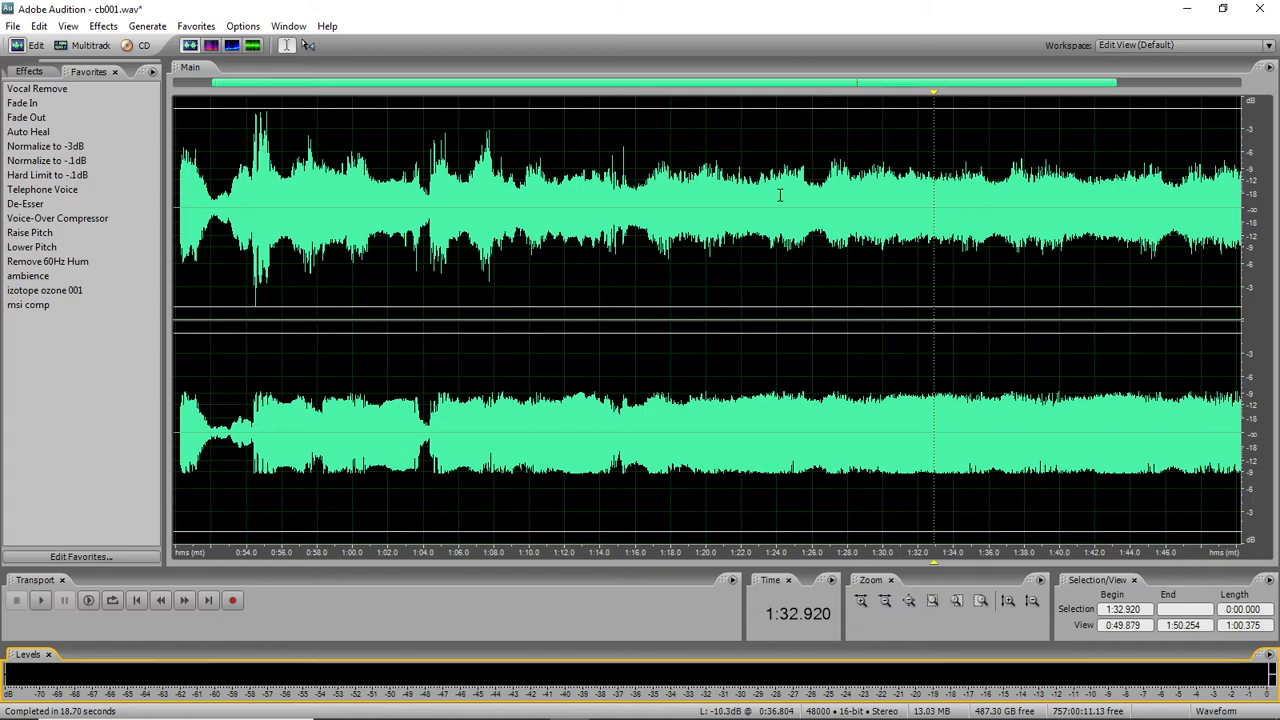
pyautogui.click(90, 45)
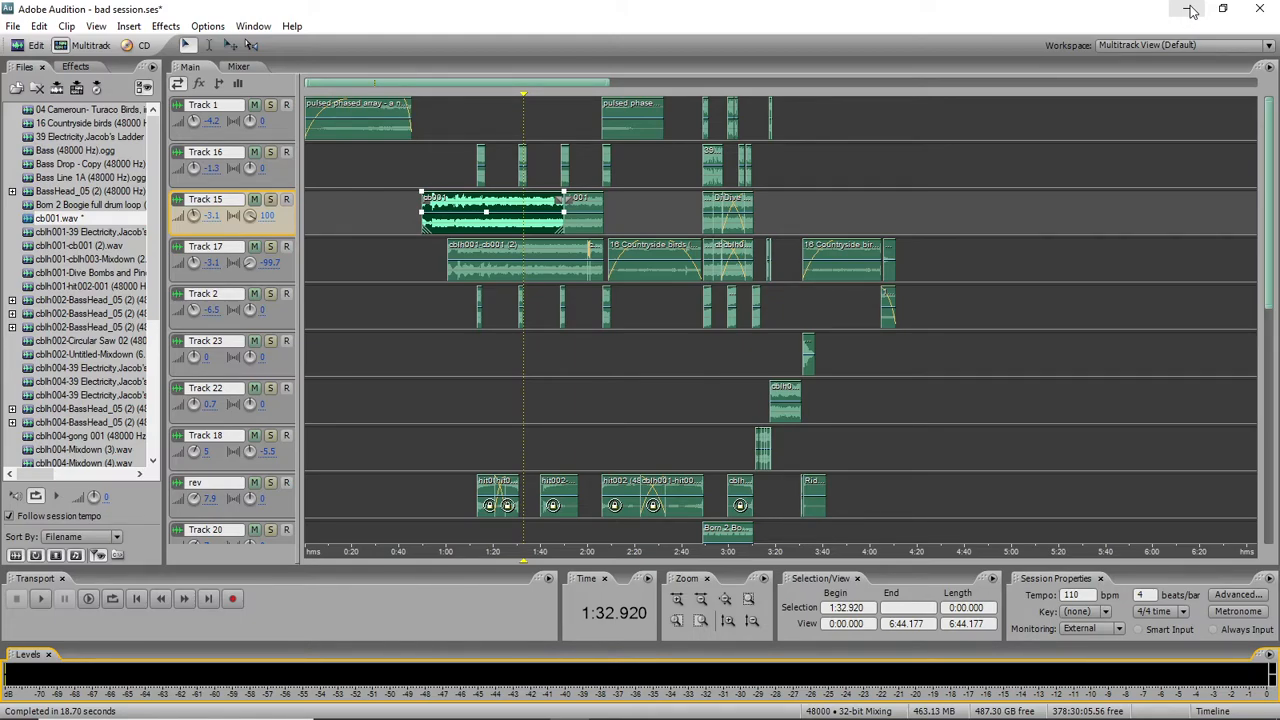
# - Close Adobe Audition without saving any of the audio files or the bad session.ses session
pyautogui.click(1273, 8)
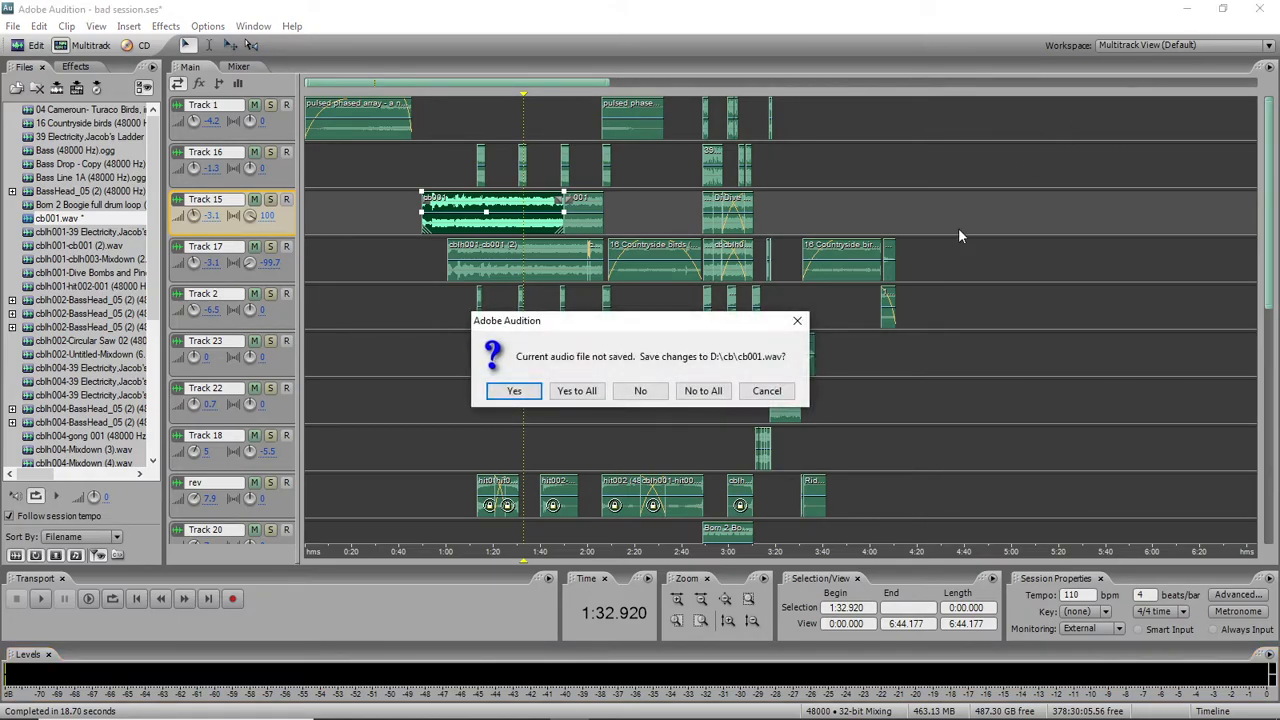
pyautogui.click(702, 393)
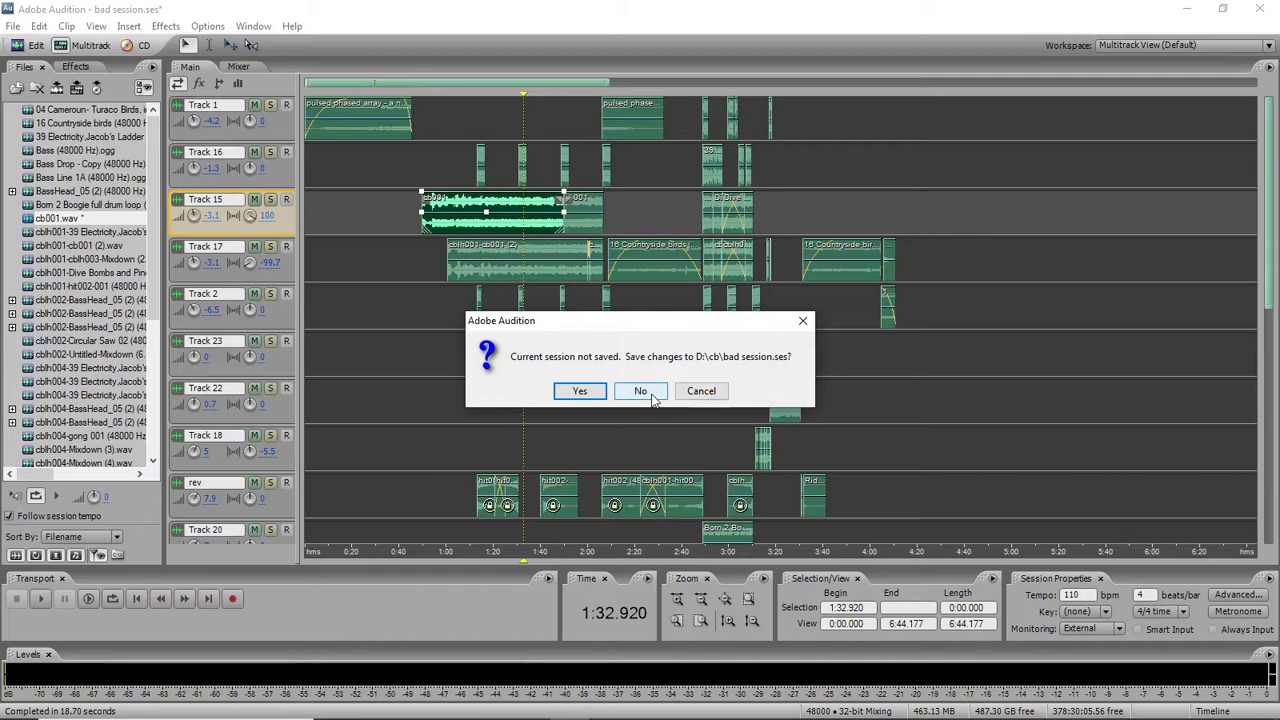
pyautogui.click(653, 393)
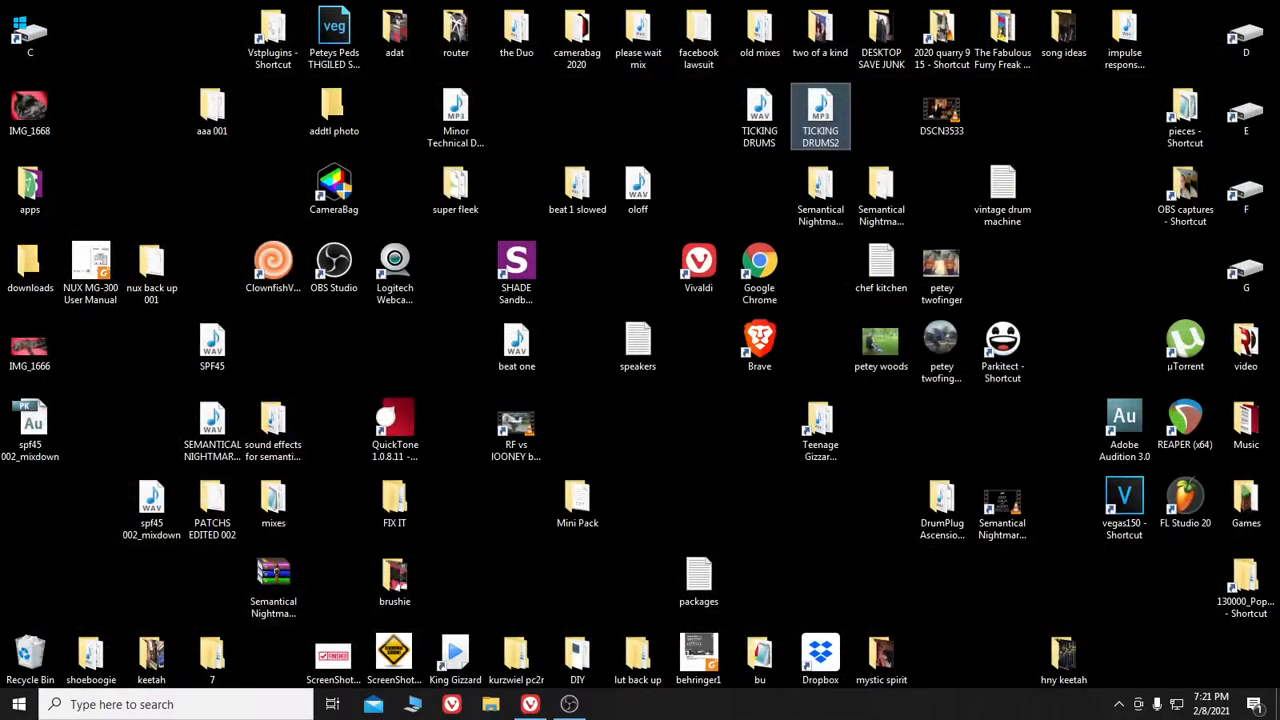
pyautogui.click(569, 709)
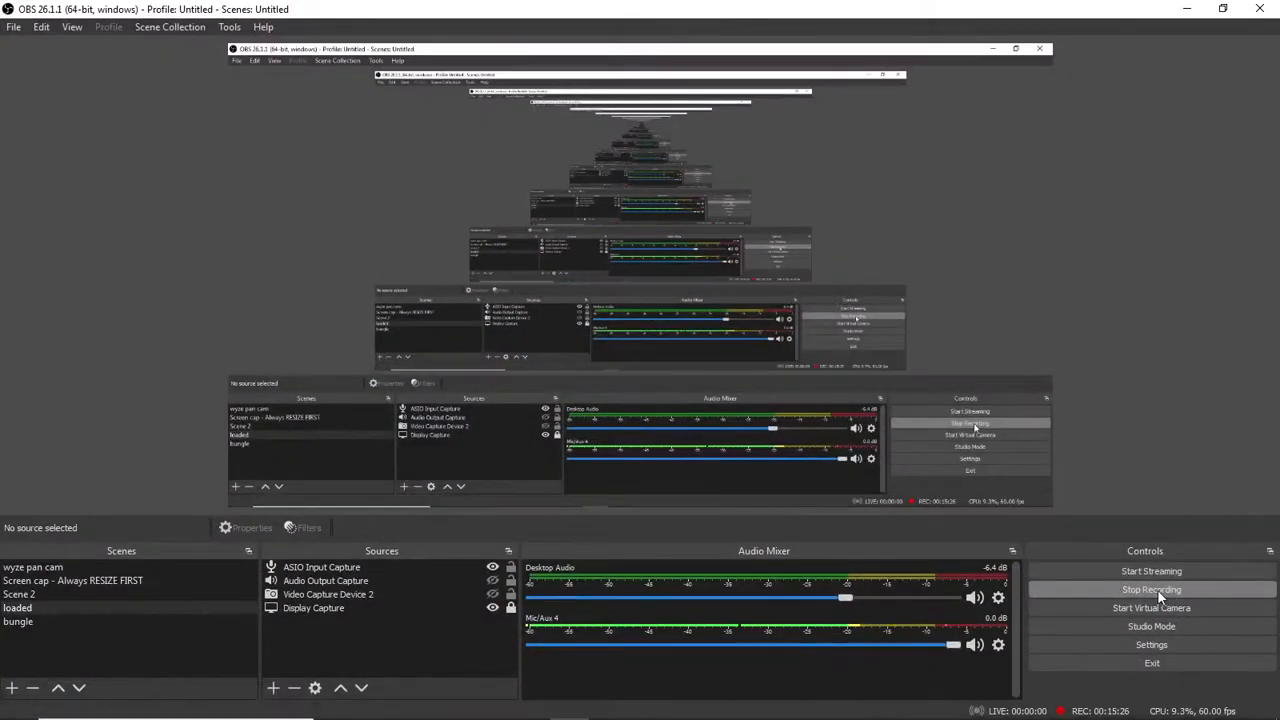